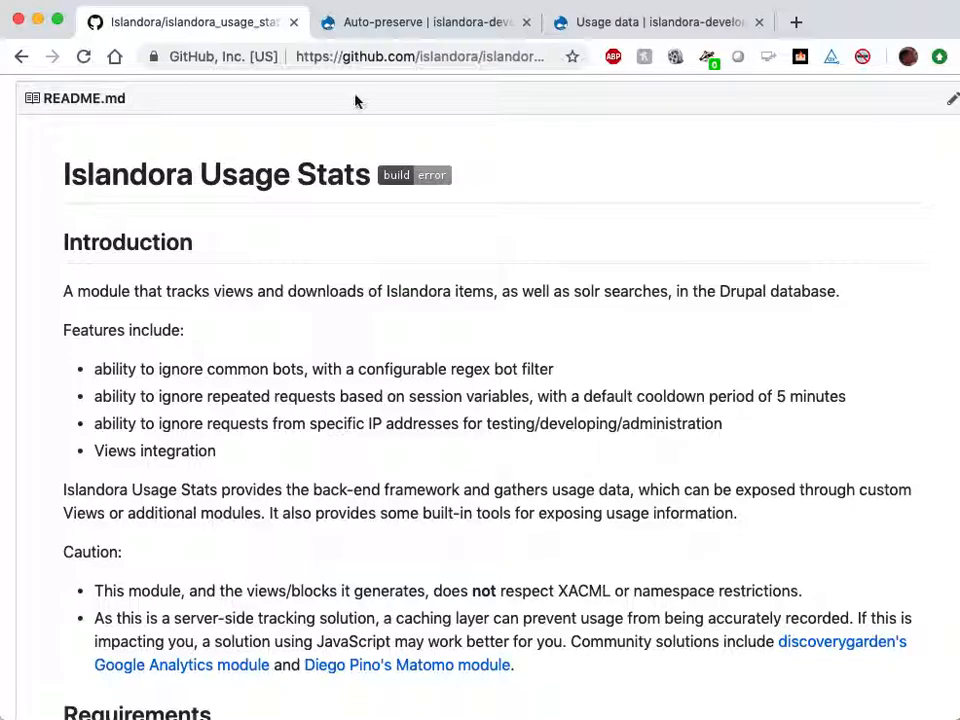
Switch to the Auto-preserve object page in the Islandora site and look over its content and usage stats blocks
click(380, 33)
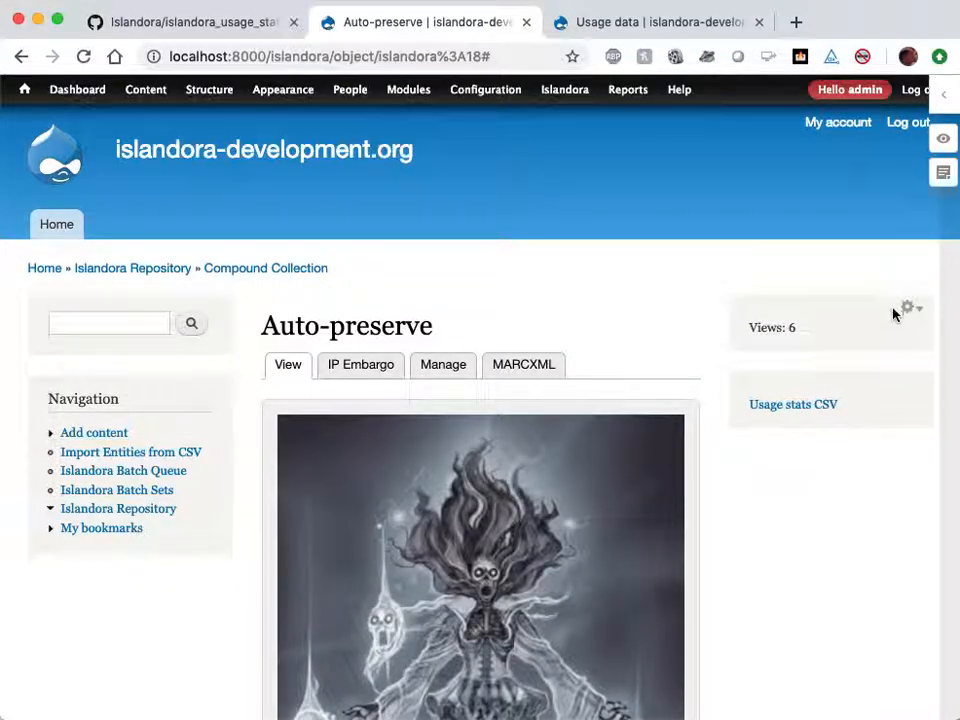
scroll(891, 324, down, 10)
scroll(760, 355, up, 10)
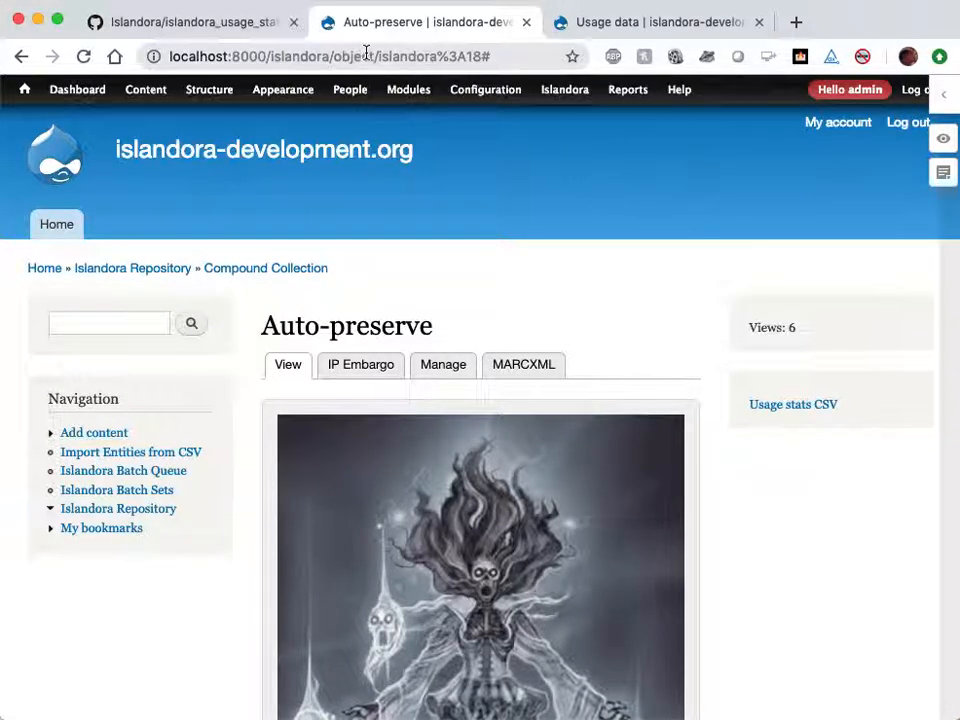
Filter the site's module list by "usage", review the Islandora usage modules, and close the list
click(404, 93)
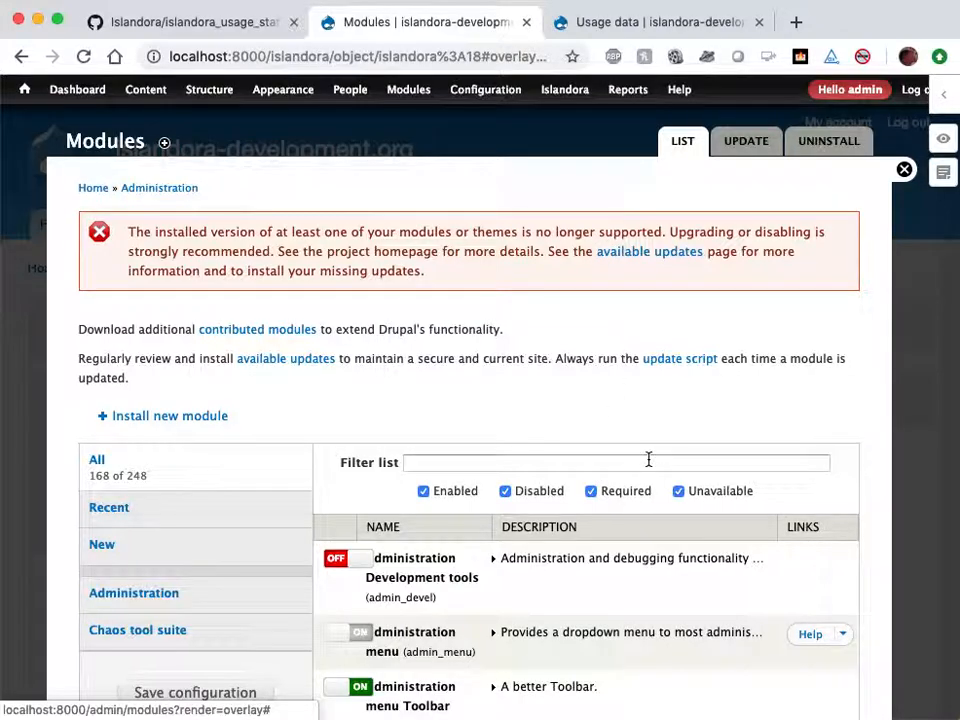
click(648, 459)
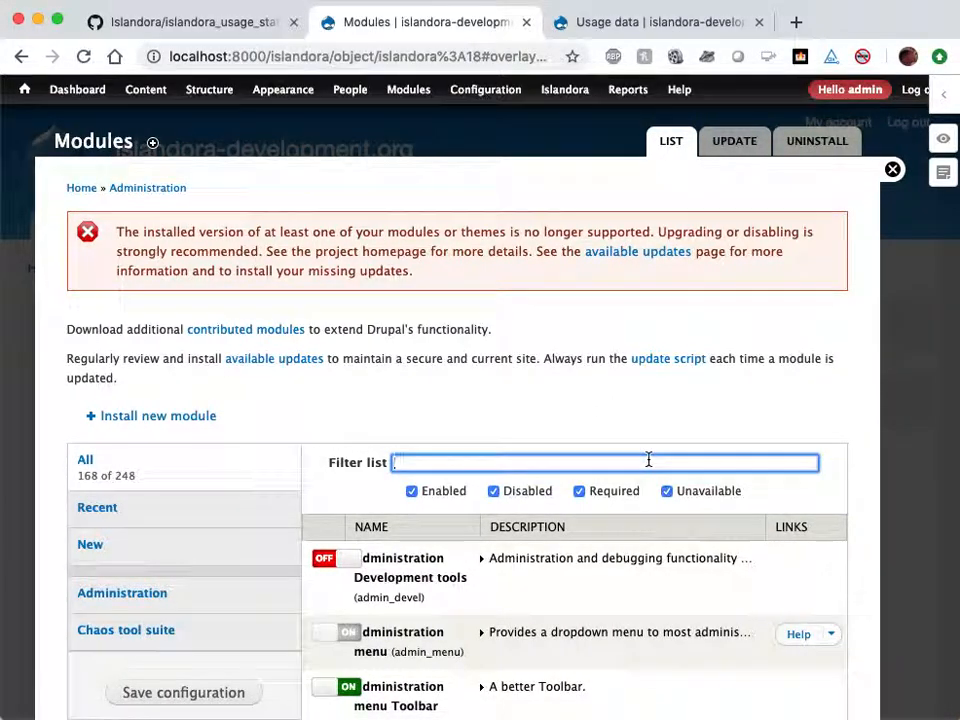
text(usage)
scroll(786, 436, down, 5)
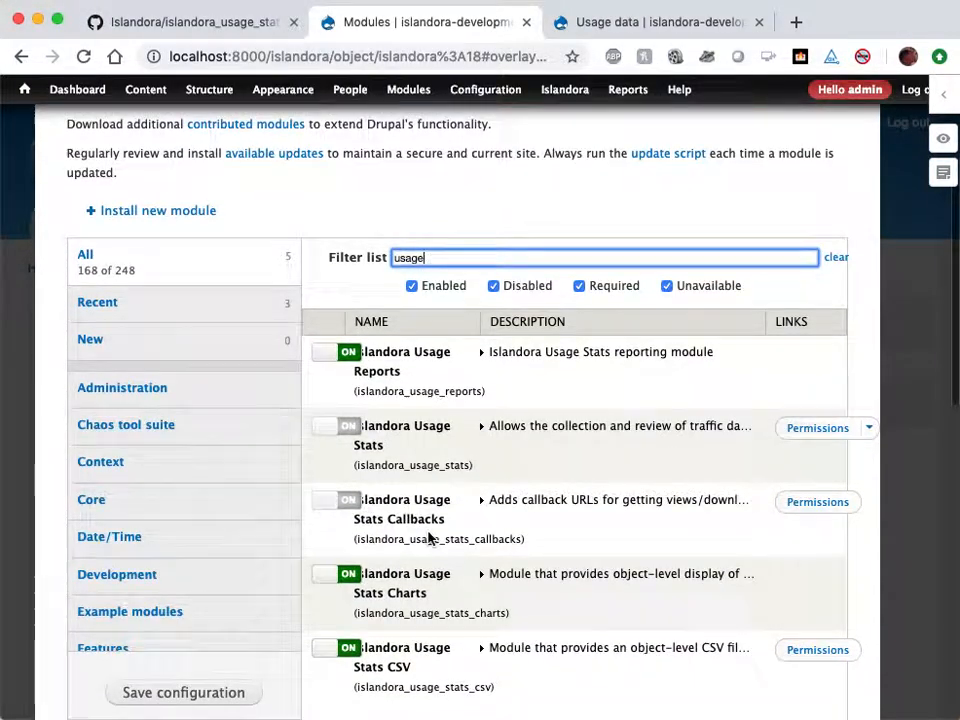
scroll(816, 298, up, 5)
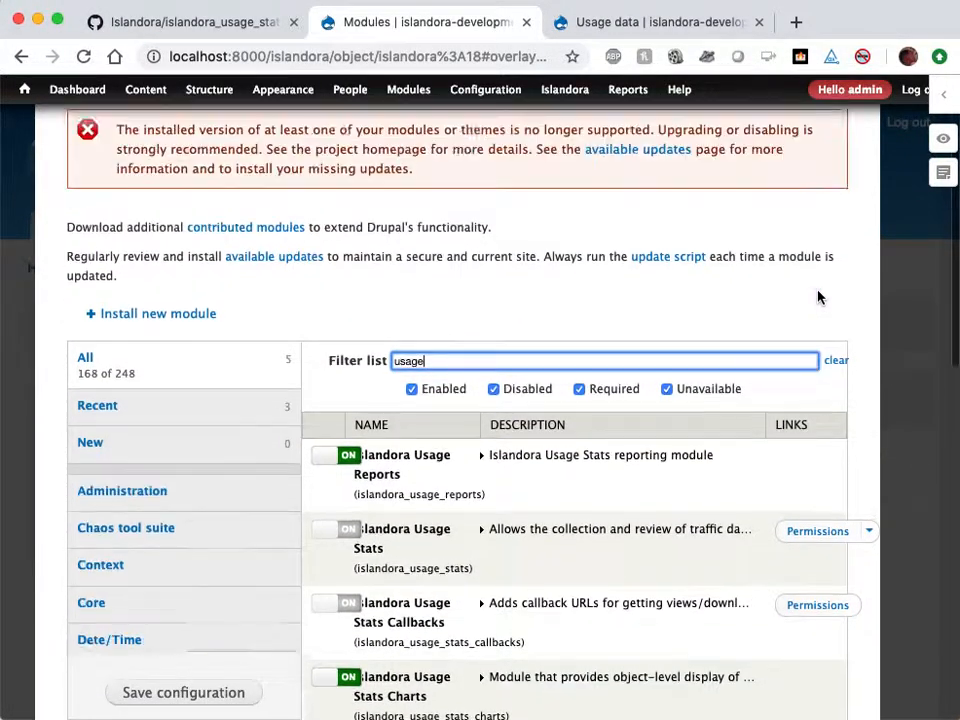
click(892, 172)
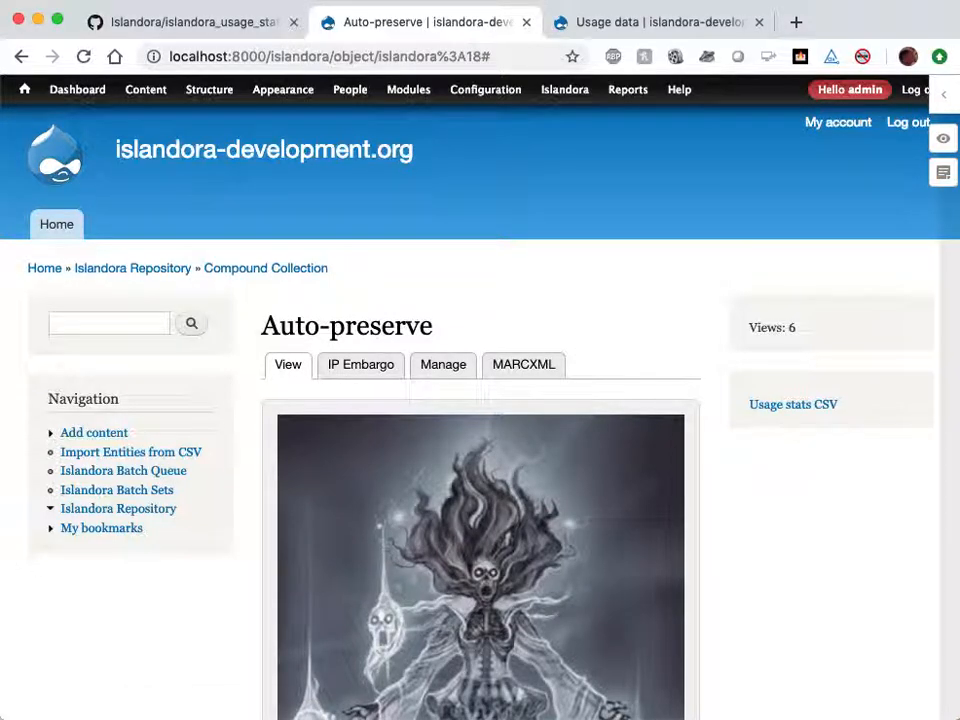
Search the Islandora Utility Modules page for "usage" and open the Islandora Usage Stats Settings
mouse_move(560, 92)
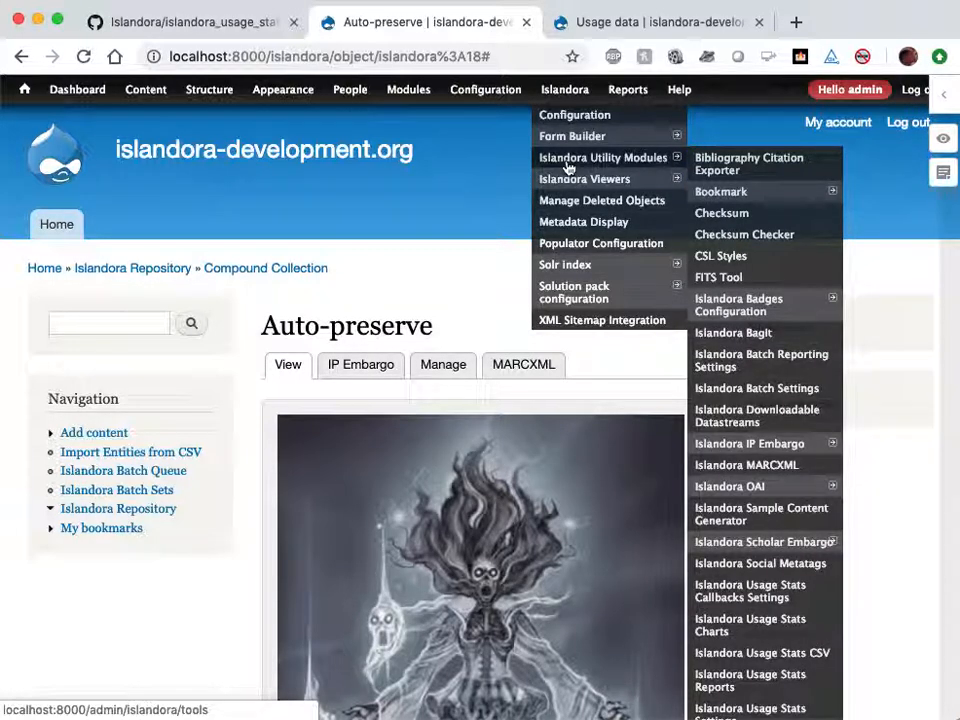
click(567, 167)
key(ctrl+f)
text(u)
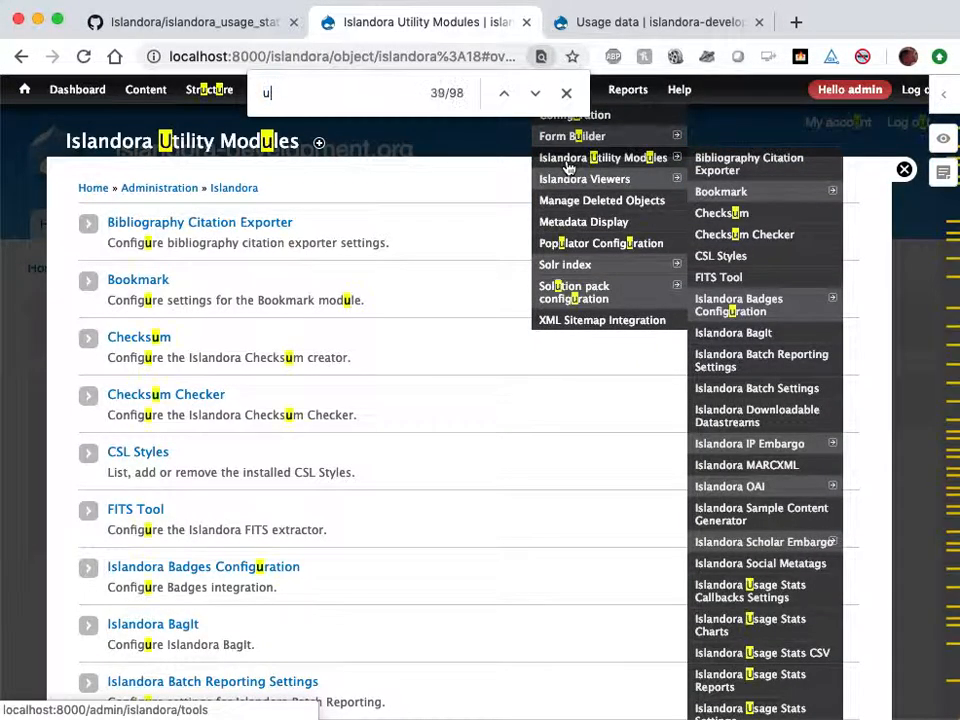
text(sage)
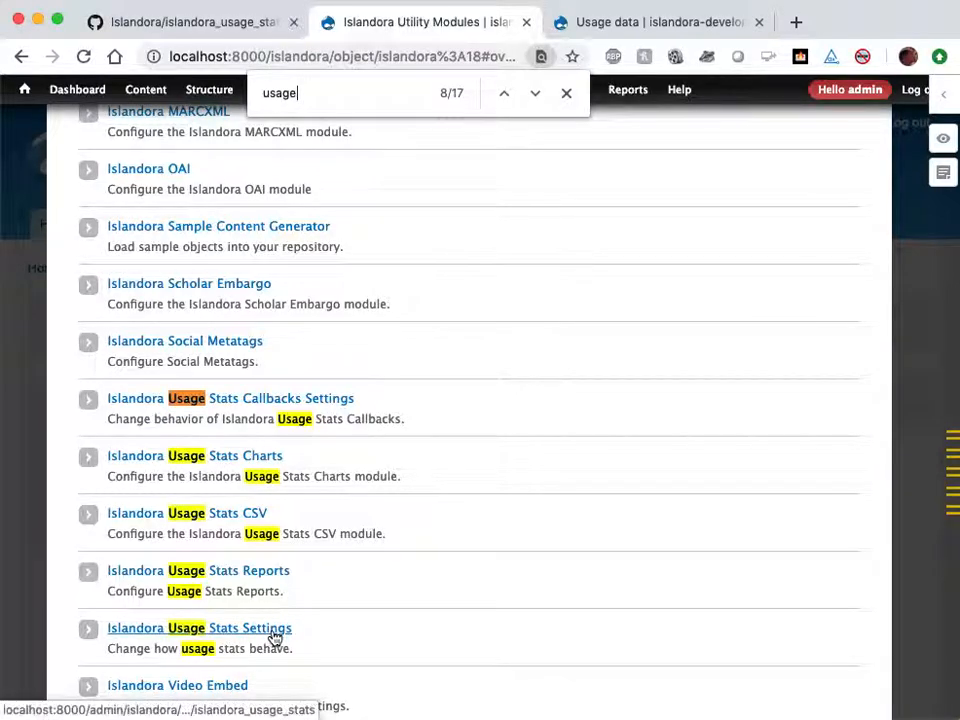
click(273, 634)
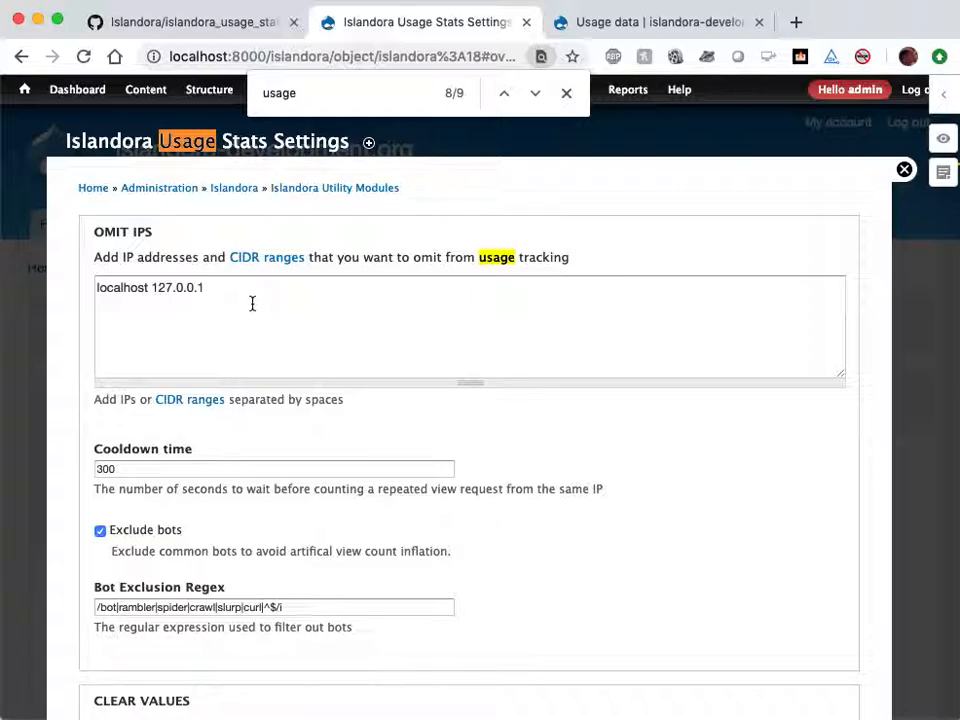
Examine the omitted IPs, cooldown time, bot exclusion and clear-log options, then close the settings and the page search
scroll(285, 386, down, 2)
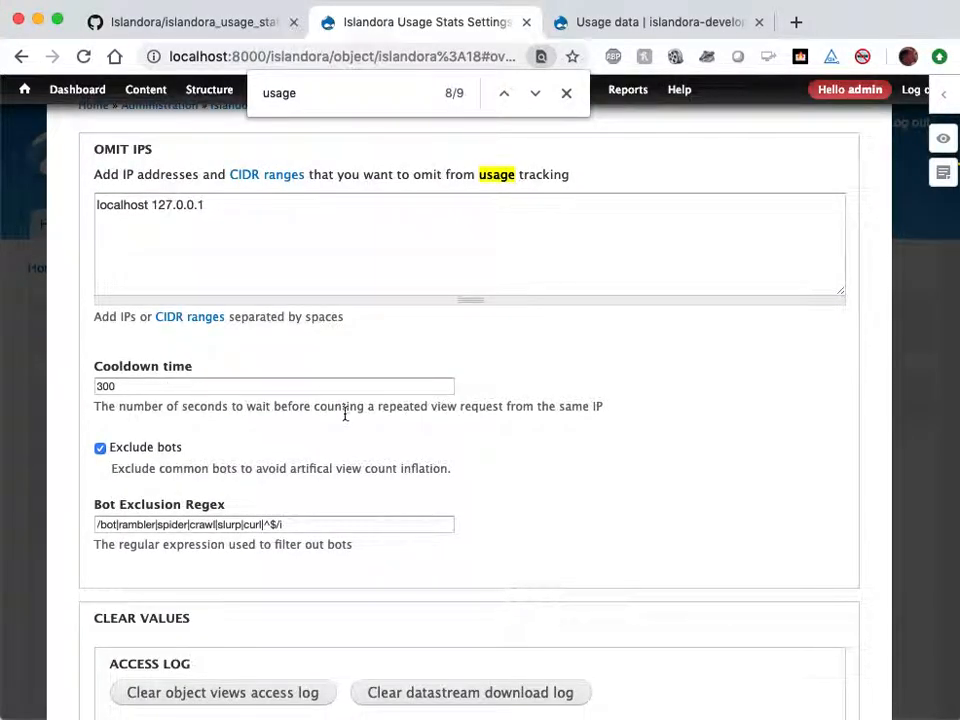
scroll(354, 456, down, 1)
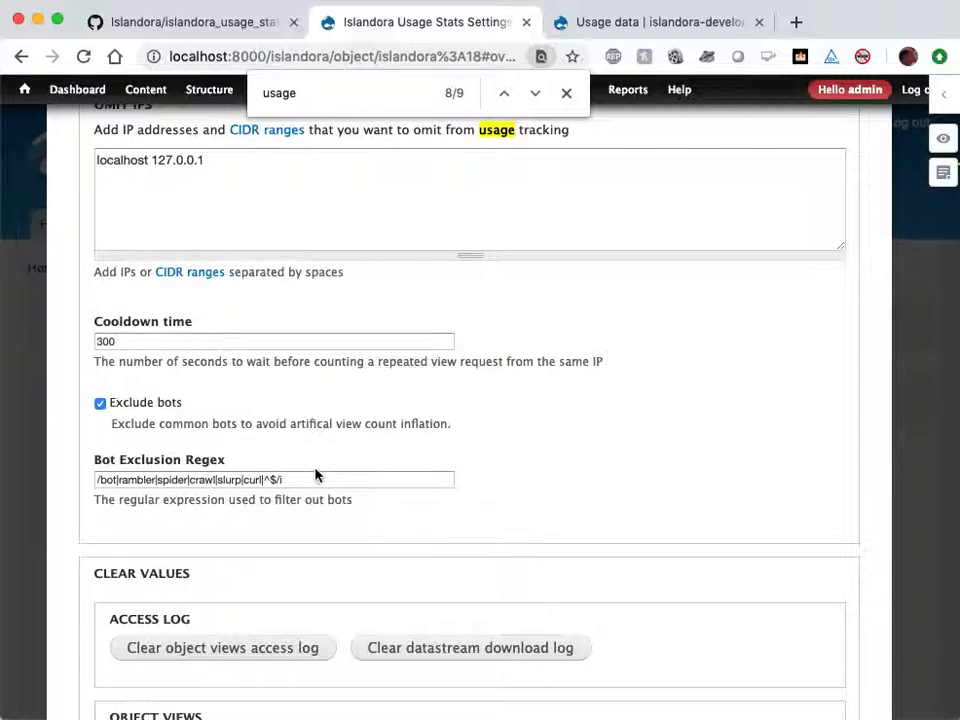
scroll(341, 473, down, 1)
scroll(341, 473, down, 3)
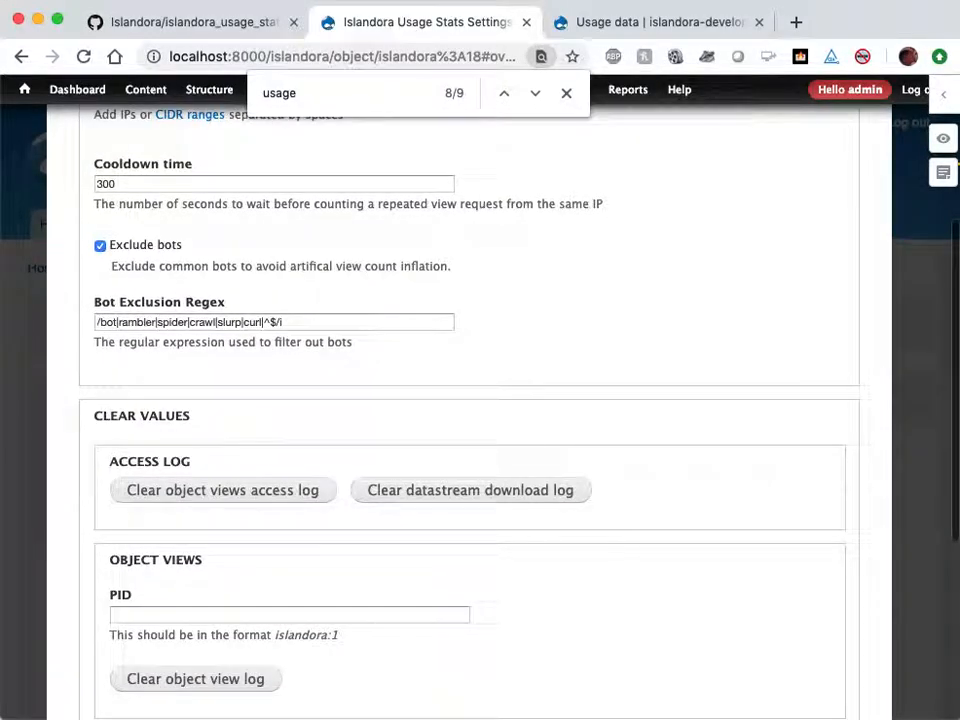
scroll(314, 467, down, 3)
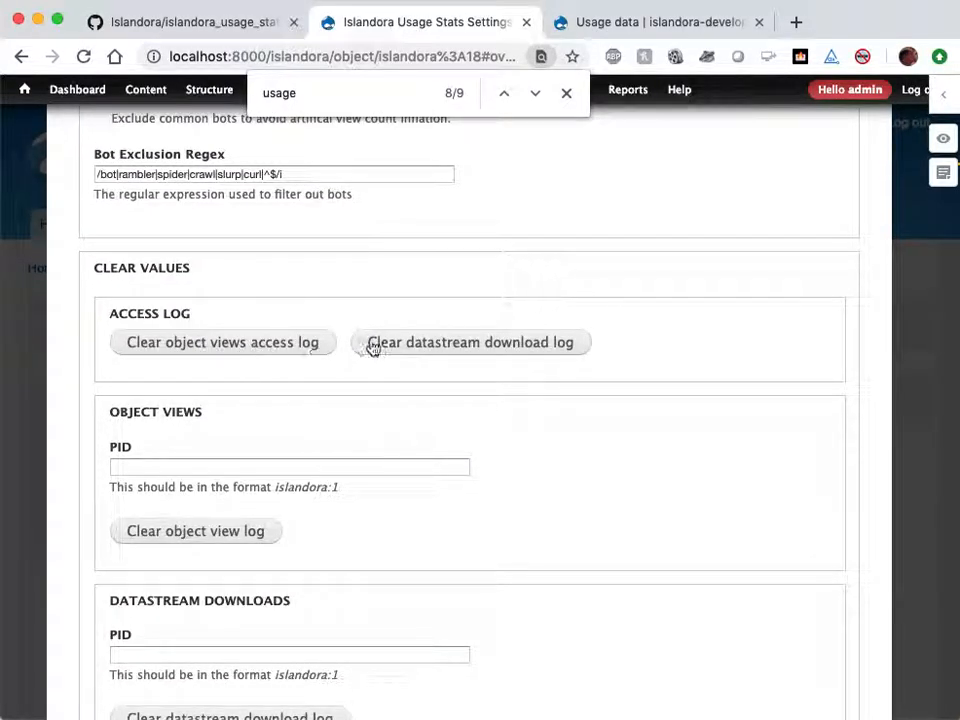
scroll(327, 382, down, 2)
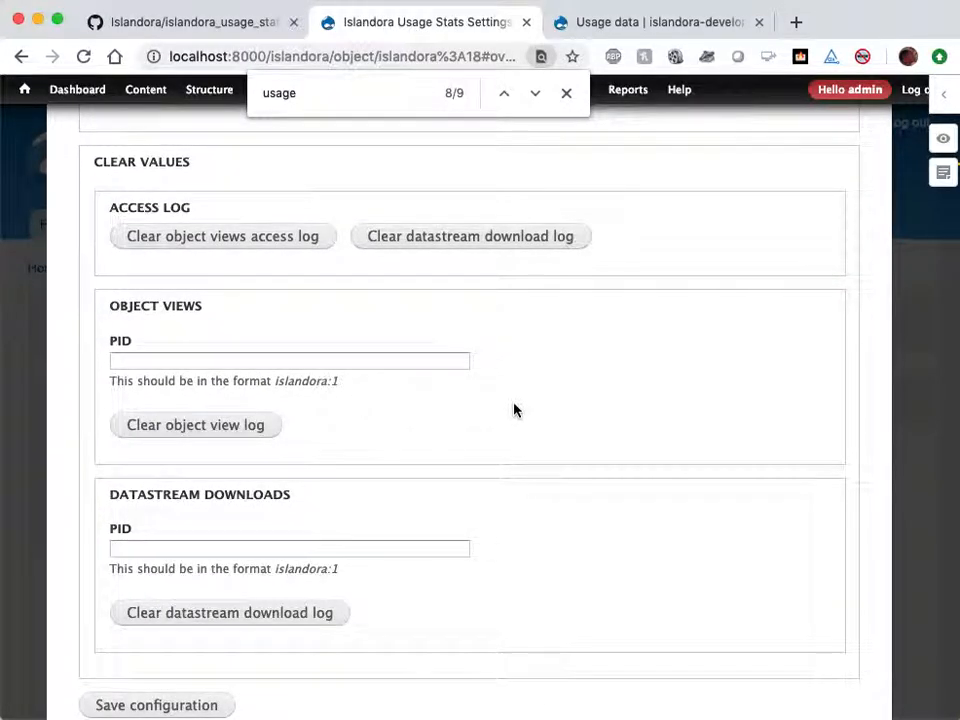
scroll(563, 420, up, 5)
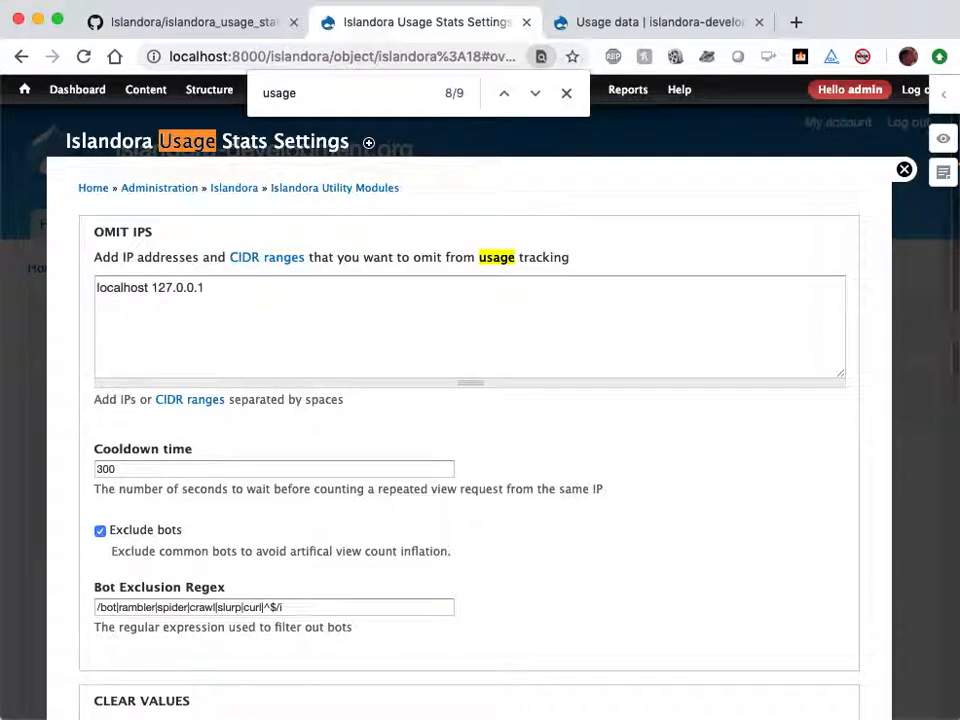
click(904, 168)
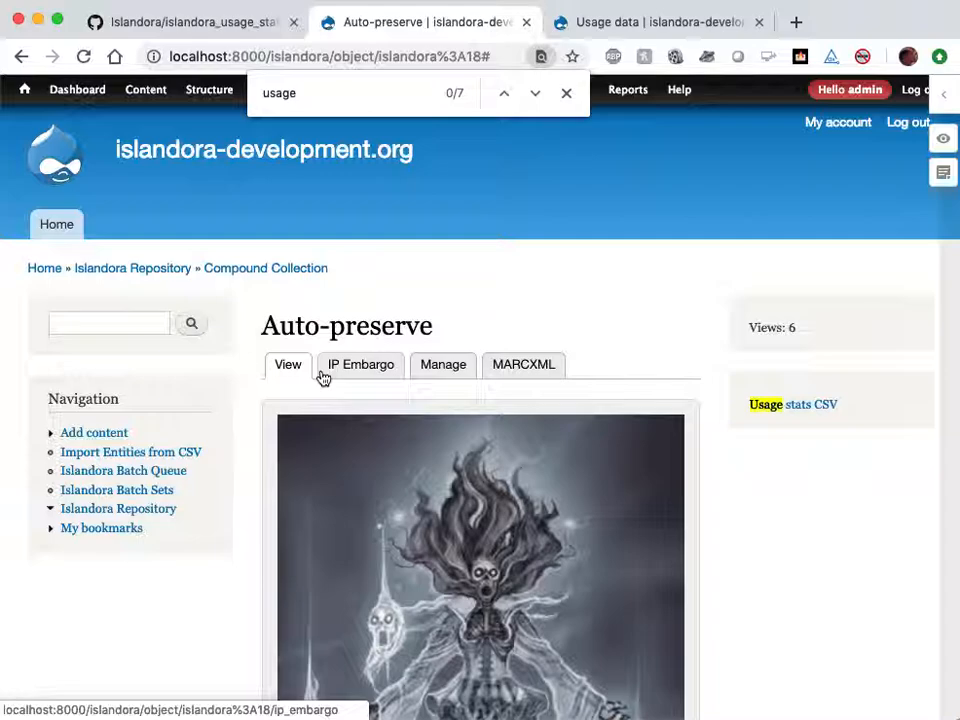
click(567, 93)
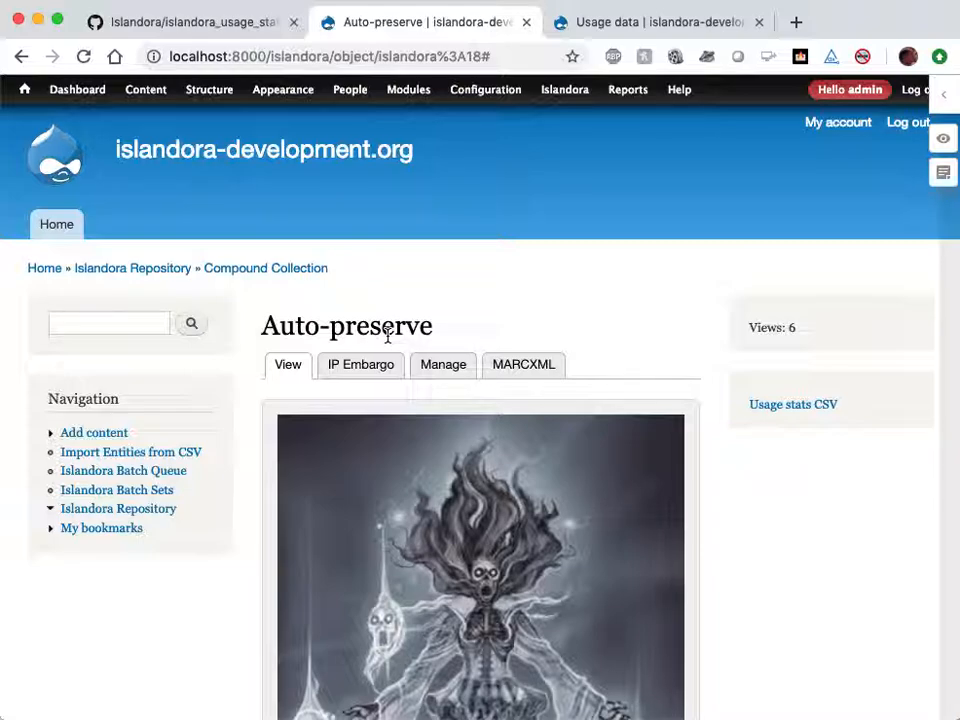
Open the Islandora Usage Stats report and look through its filters, object page views and CSV export
mouse_move(631, 94)
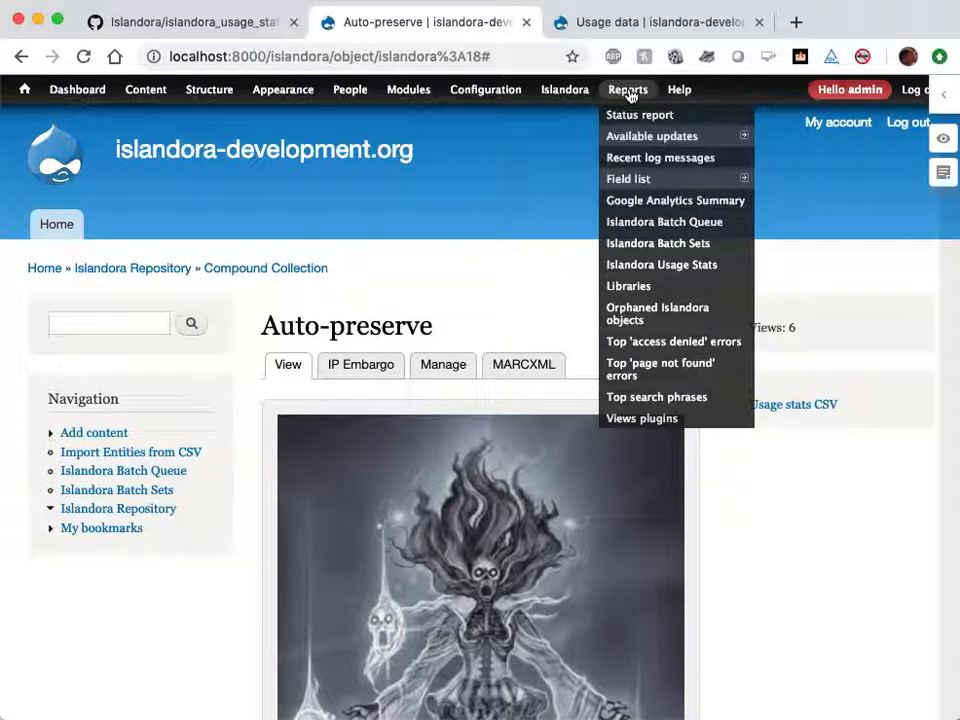
click(637, 266)
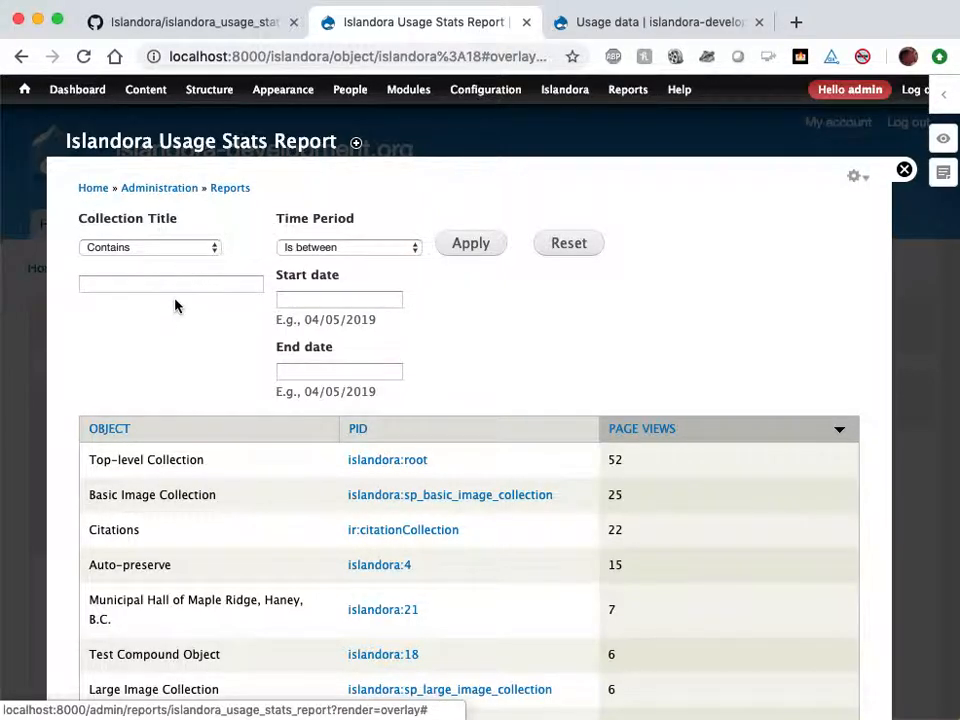
scroll(178, 306, down, 5)
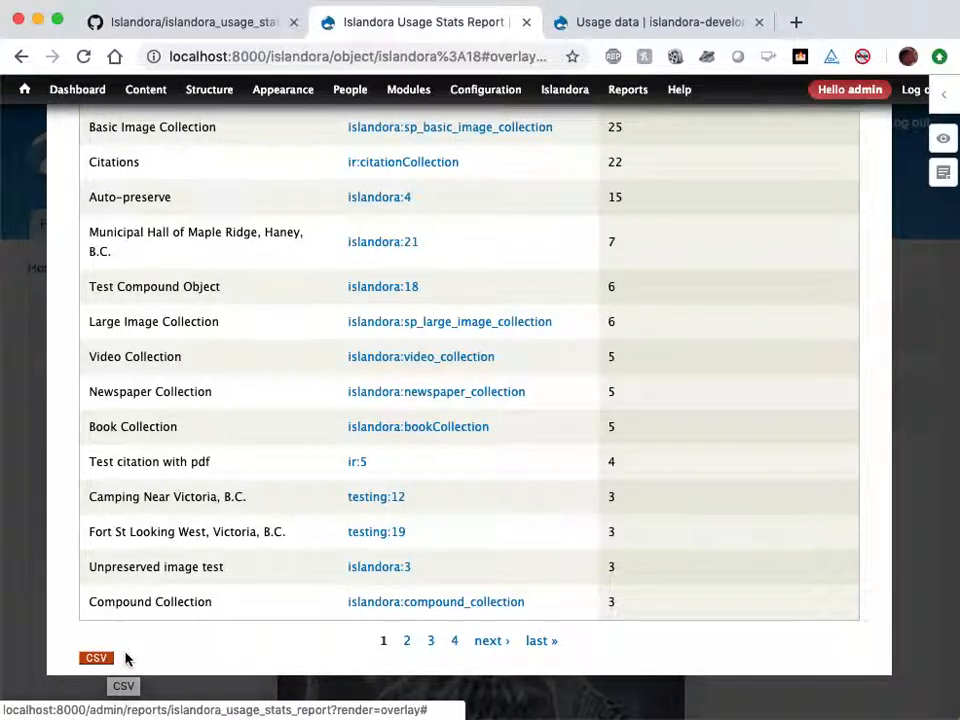
scroll(125, 655, up, 5)
scroll(125, 652, up, 2)
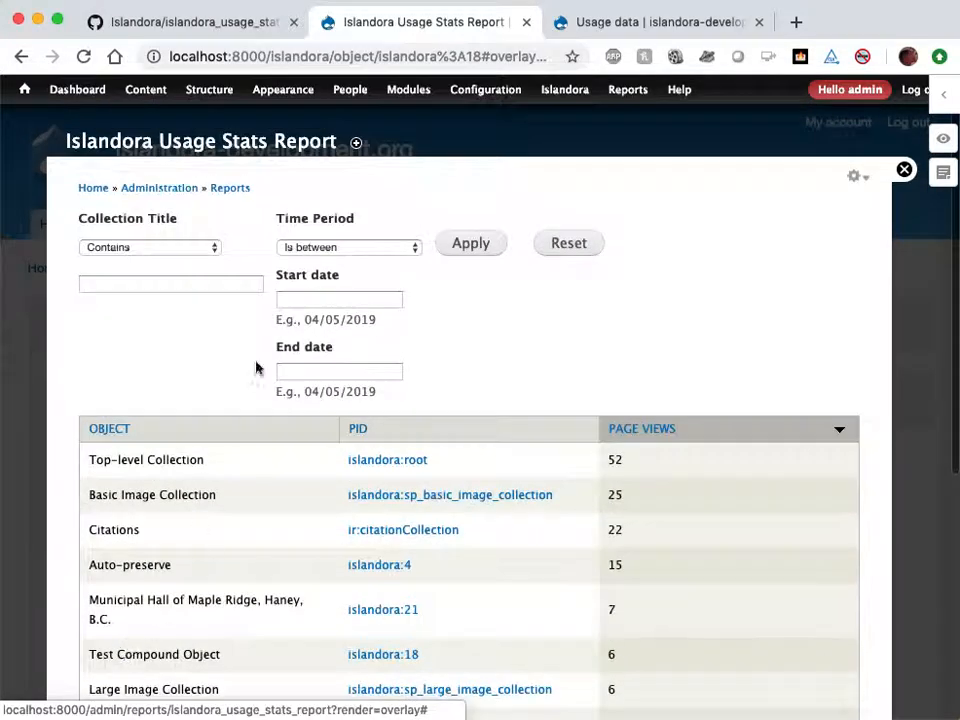
Filter the usage report to the period from 03/01/2019 to 04/04/2019
click(332, 300)
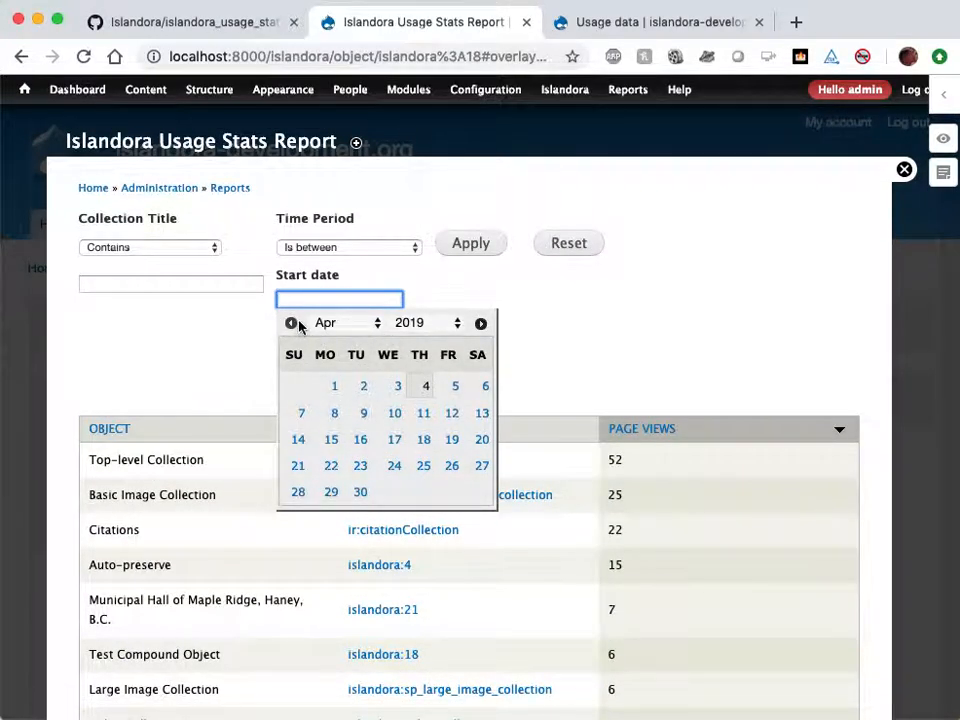
click(290, 323)
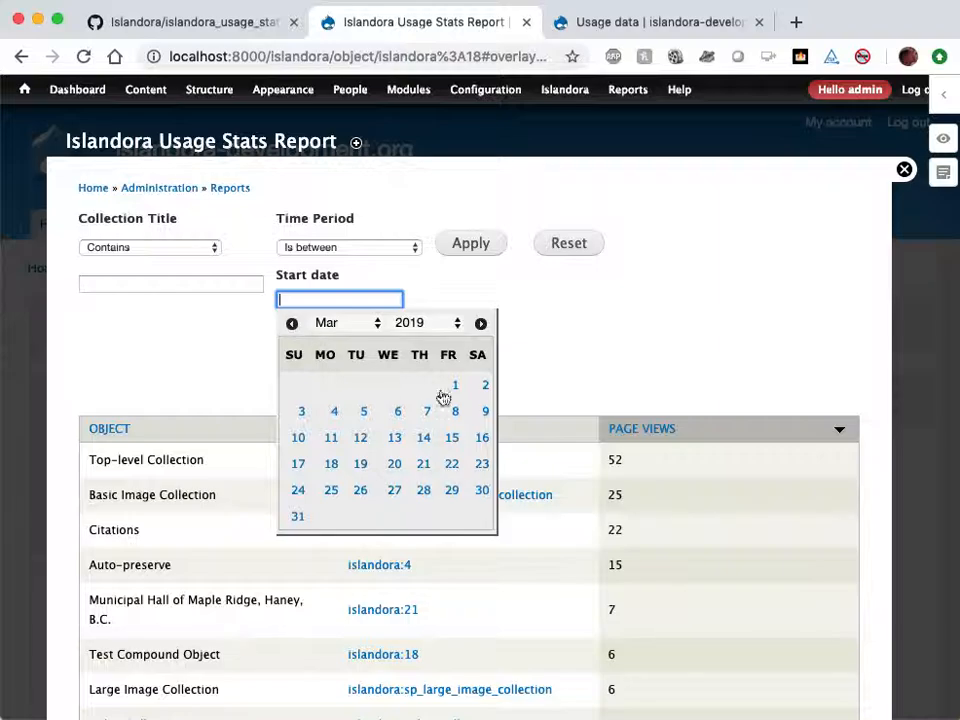
click(455, 387)
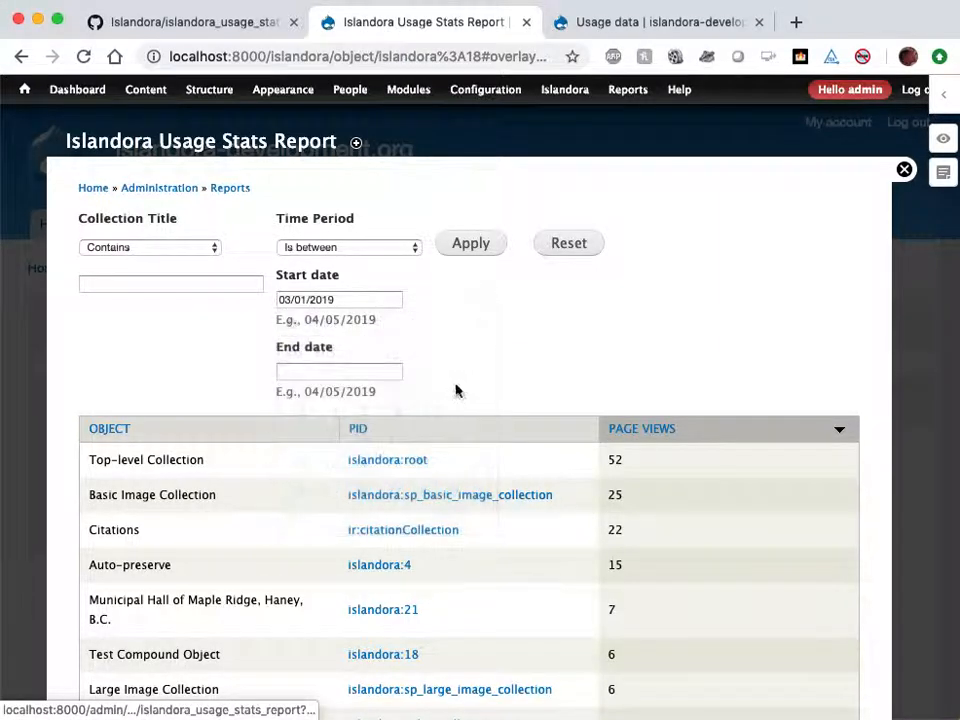
click(354, 372)
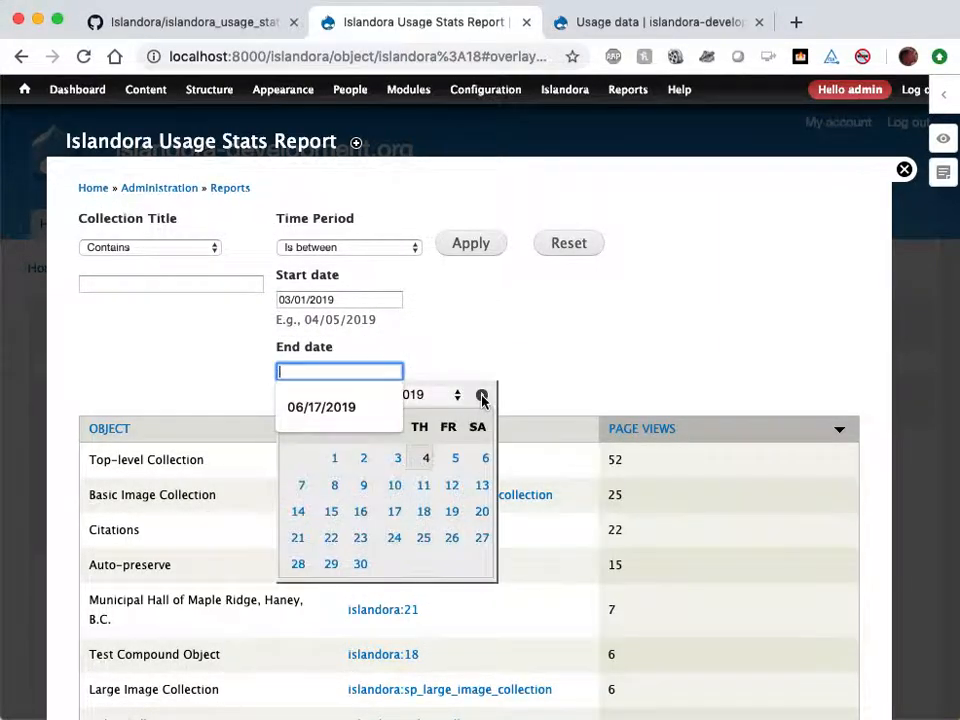
click(426, 460)
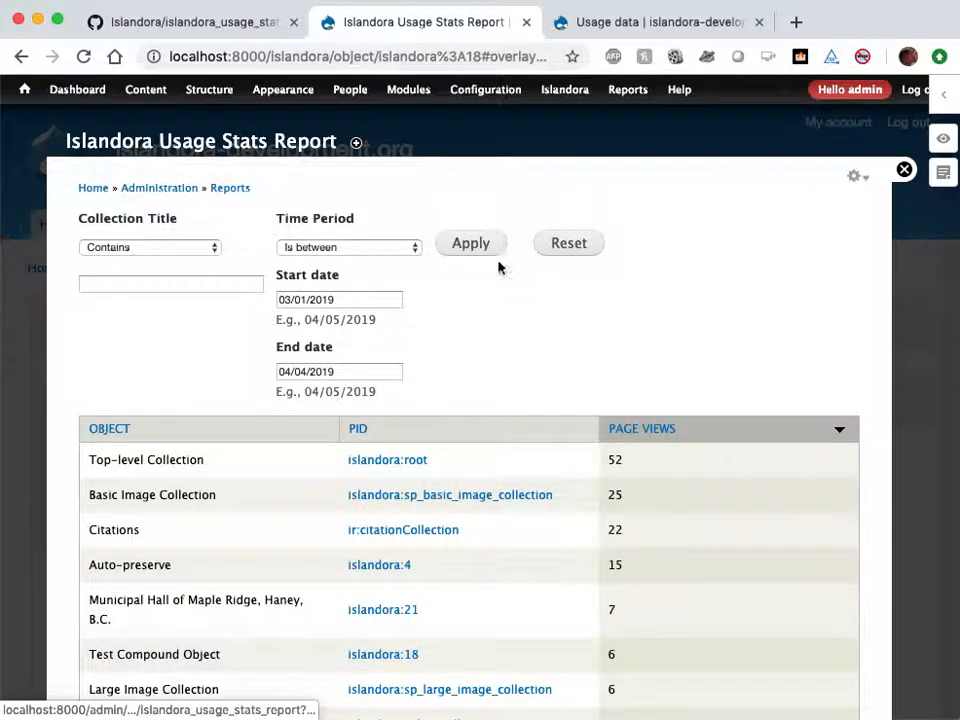
click(466, 245)
scroll(557, 375, down, 2)
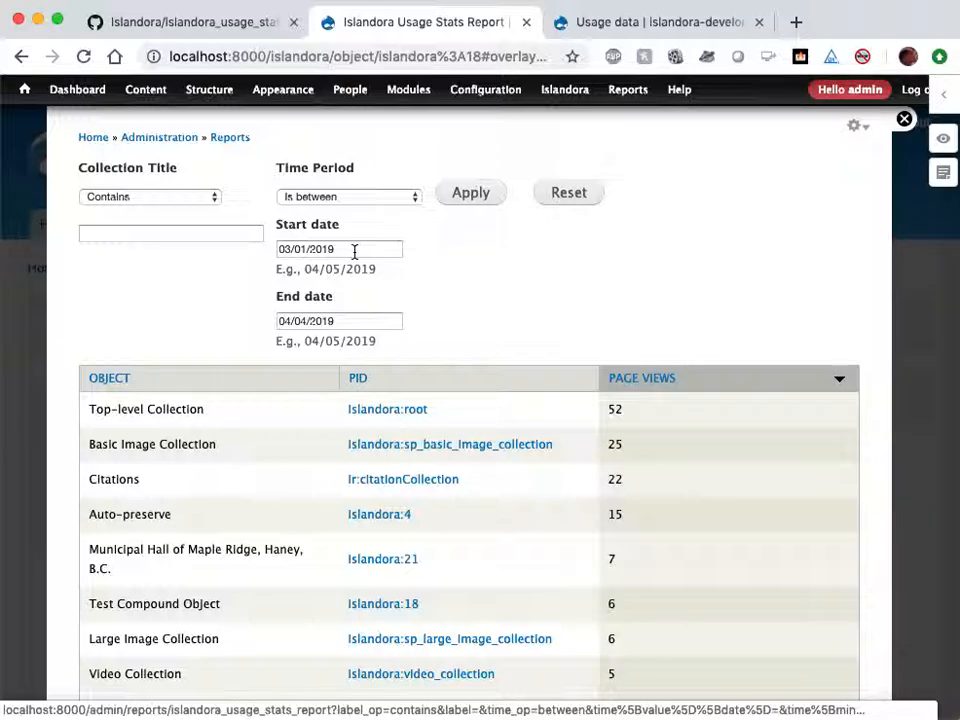
Filter the usage report to collection titles containing "Basic" and close the report after reviewing the listed objects
click(140, 235)
text(Basic)
click(469, 193)
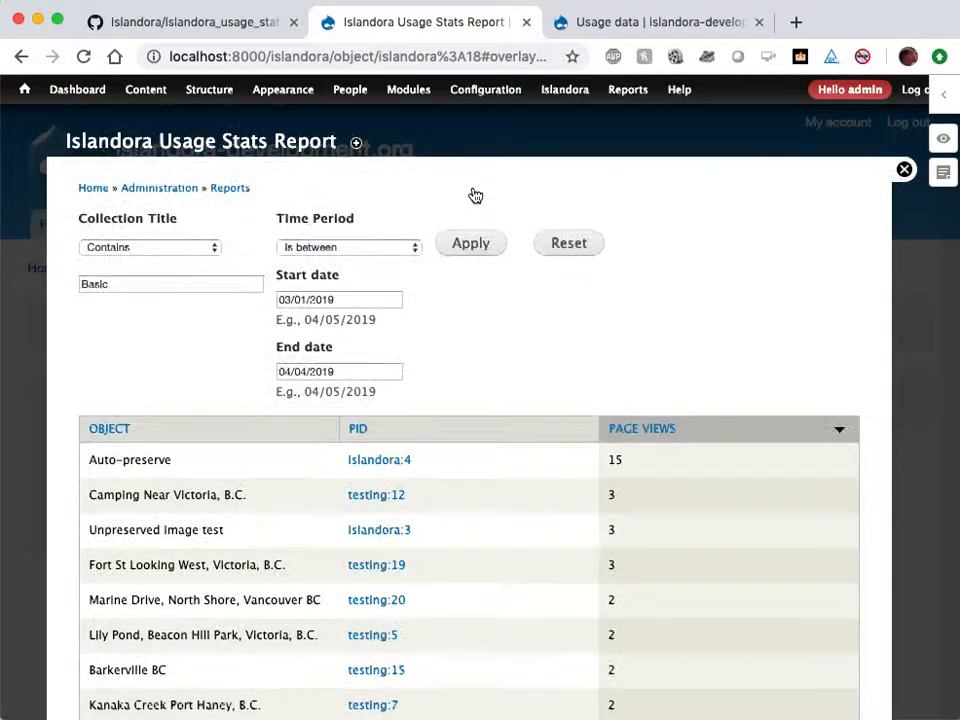
scroll(576, 482, down, 3)
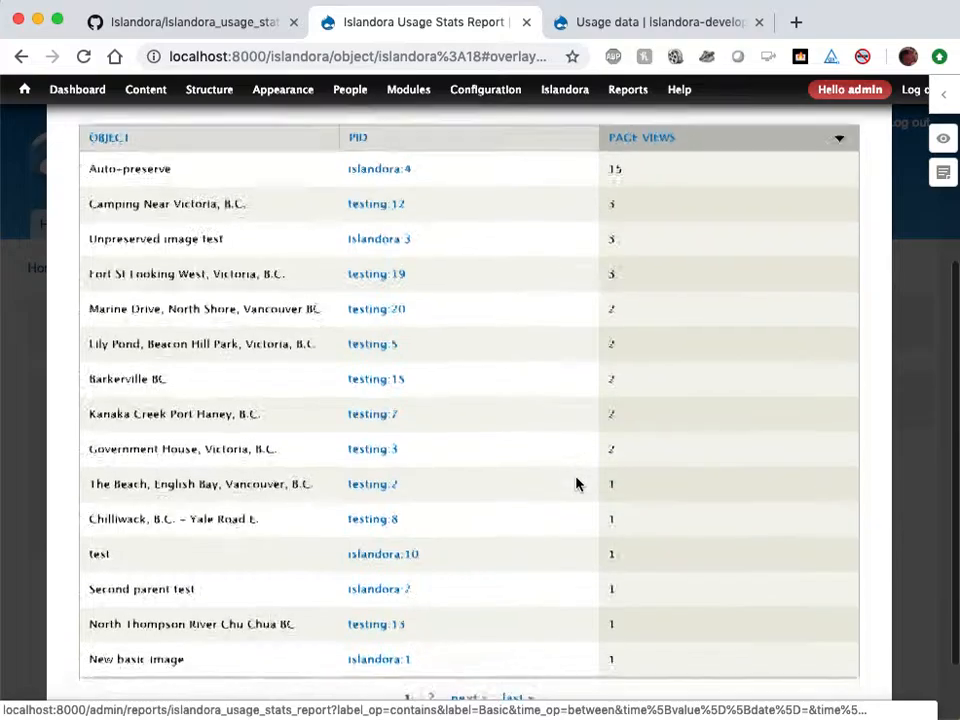
scroll(576, 484, down, 1)
scroll(576, 484, up, 5)
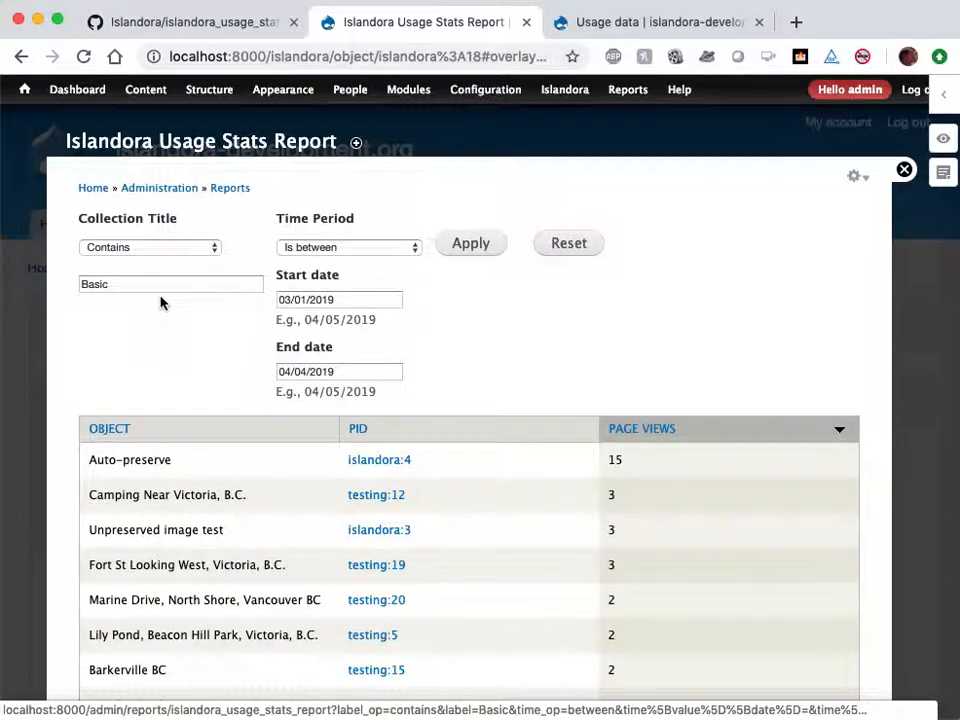
scroll(191, 366, down, 2)
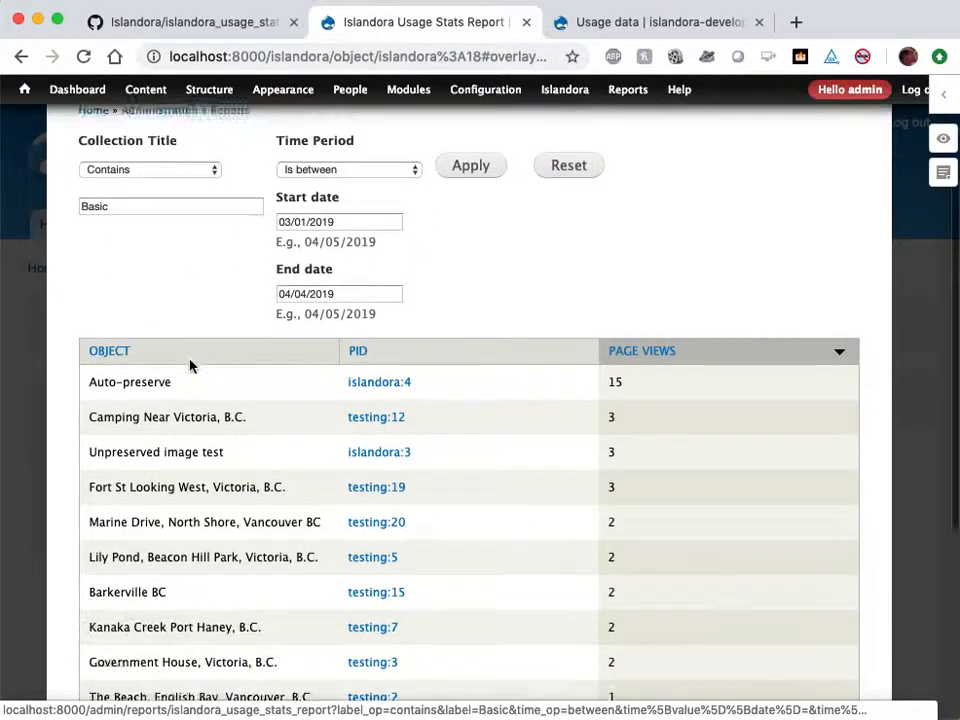
scroll(191, 362, up, 3)
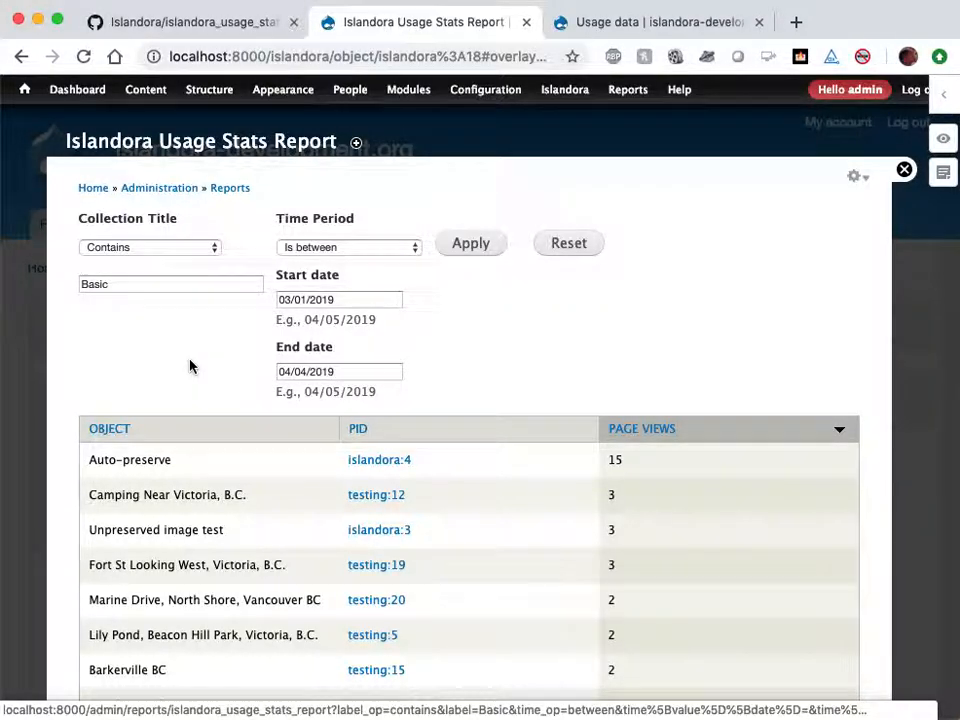
click(904, 170)
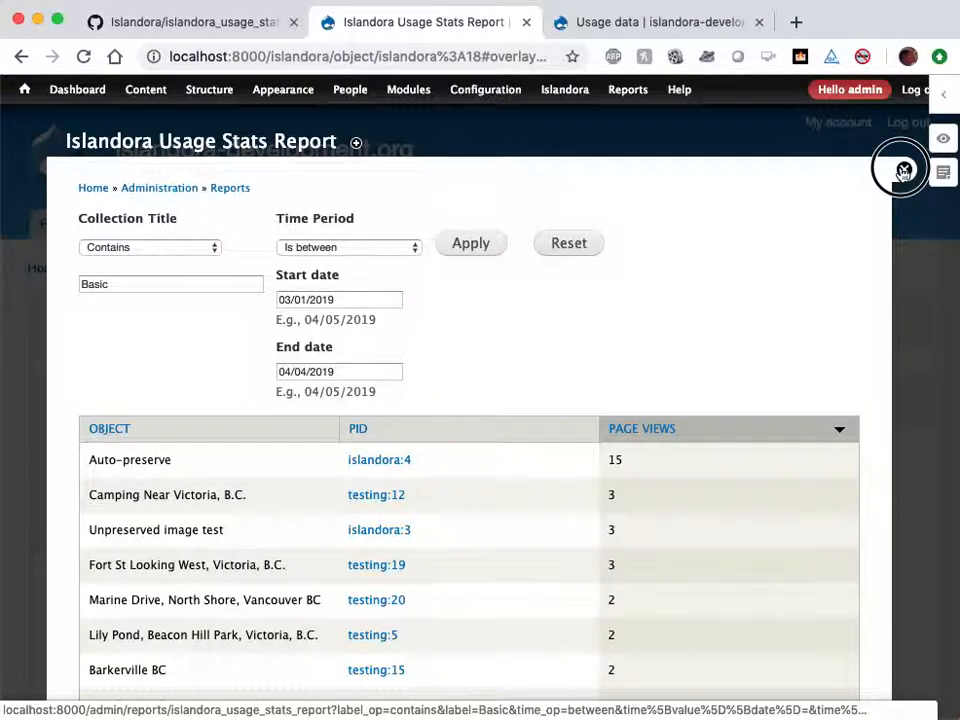
Review the full list of objects in the filtered usage report and close the report
scroll(339, 598, down, 4)
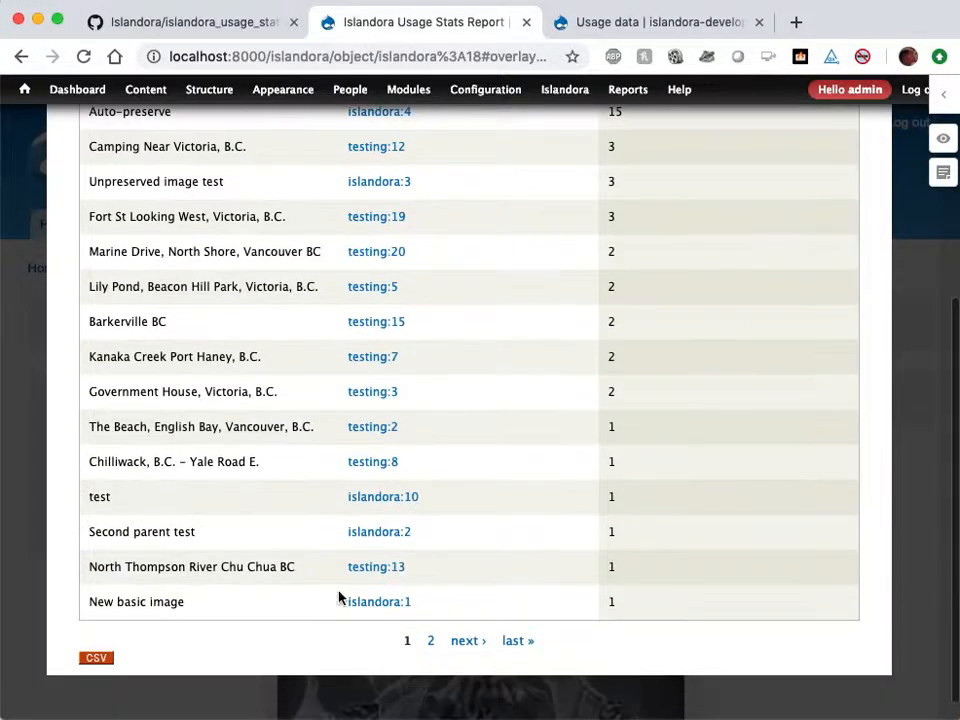
scroll(718, 315, up, 4)
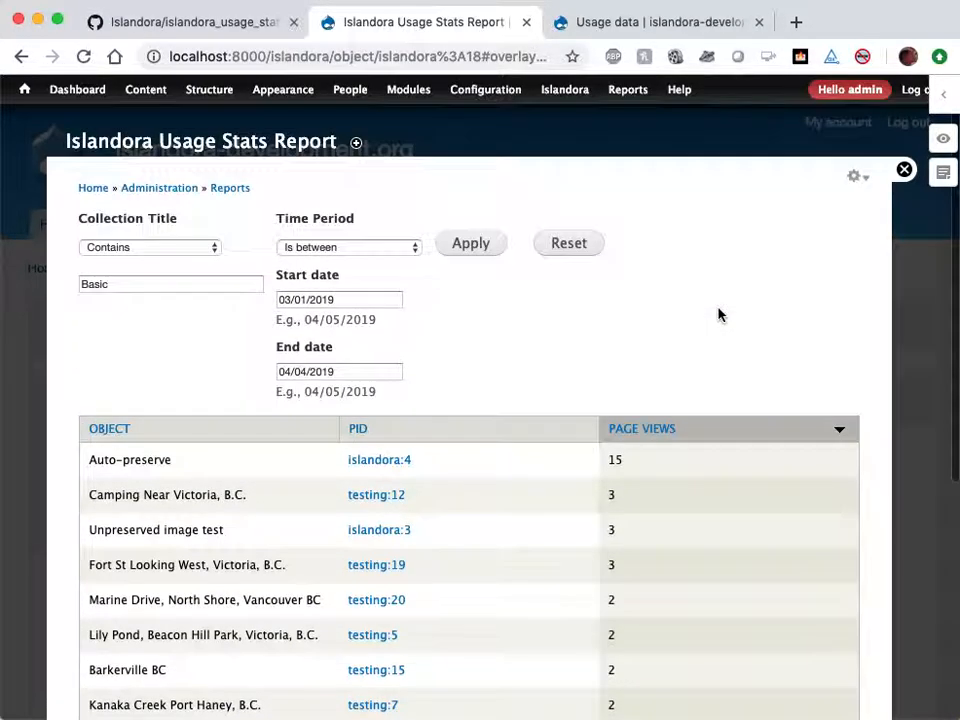
click(903, 170)
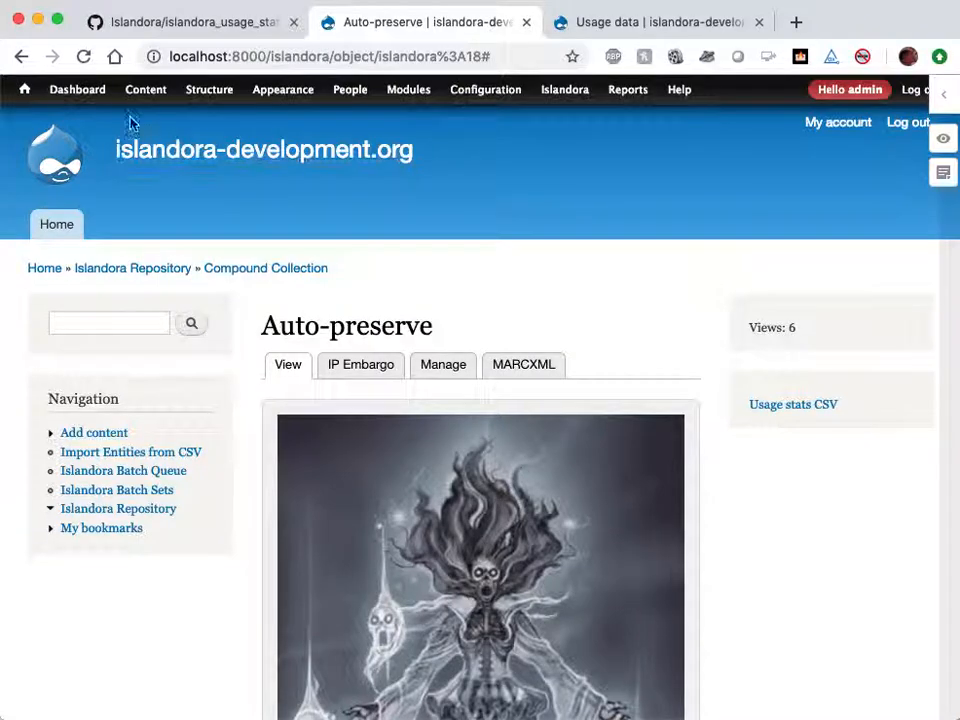
Open the site's block administration page, find the Islandora Collection Object Count Listing block and open its configuration
mouse_move(204, 94)
click(200, 118)
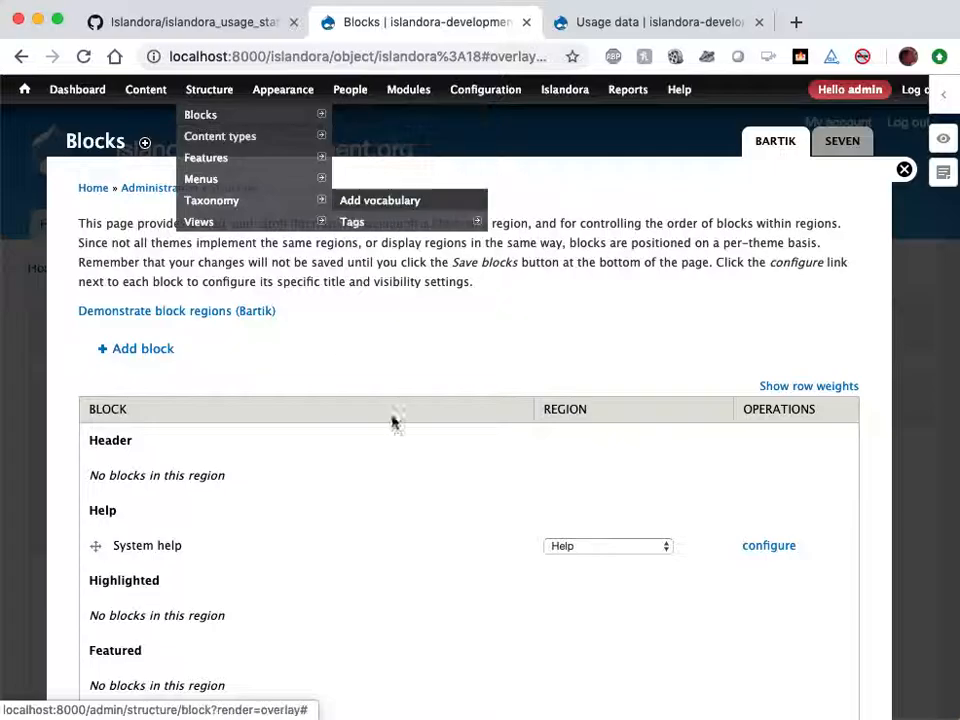
scroll(525, 514, down, 6)
key(super+f)
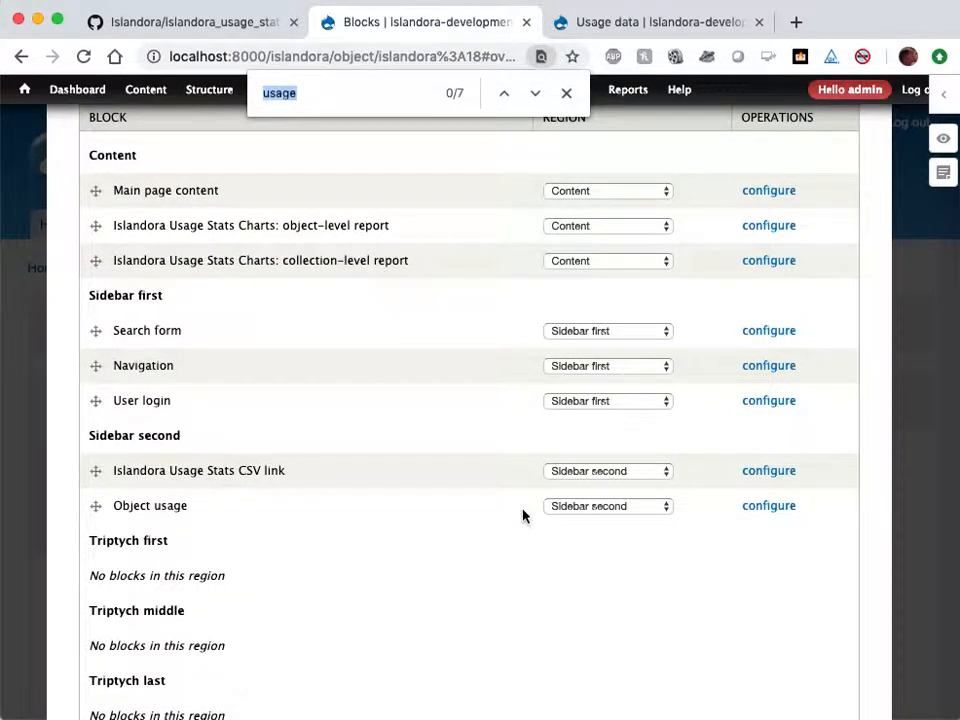
scroll(525, 514, down, 10)
scroll(518, 516, down, 5)
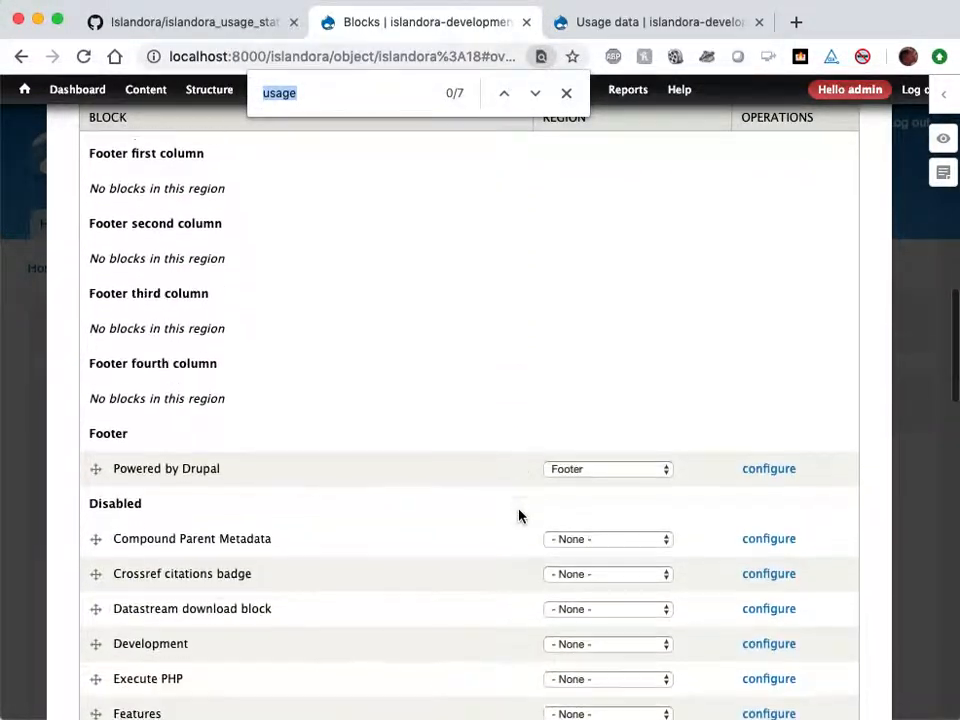
scroll(518, 516, down, 3)
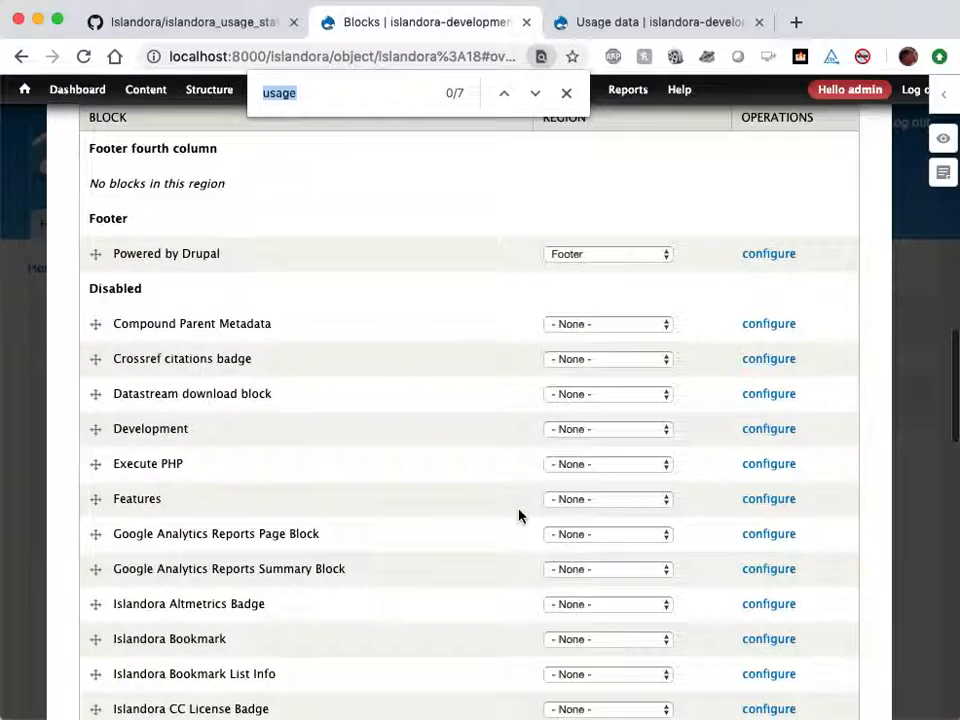
scroll(518, 516, down, 1)
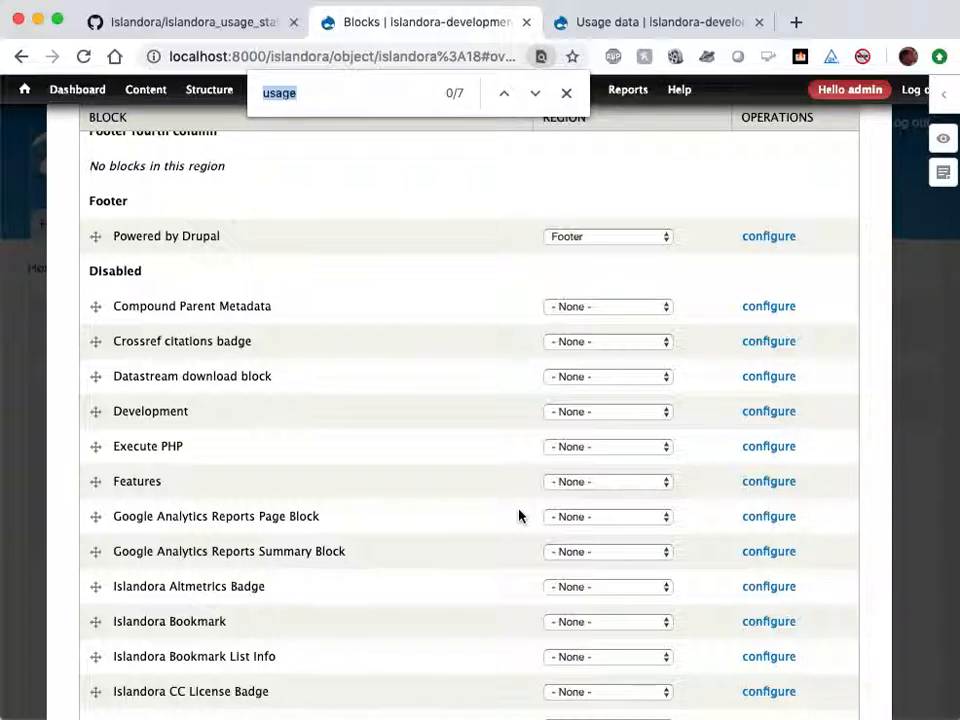
text(islandora colle)
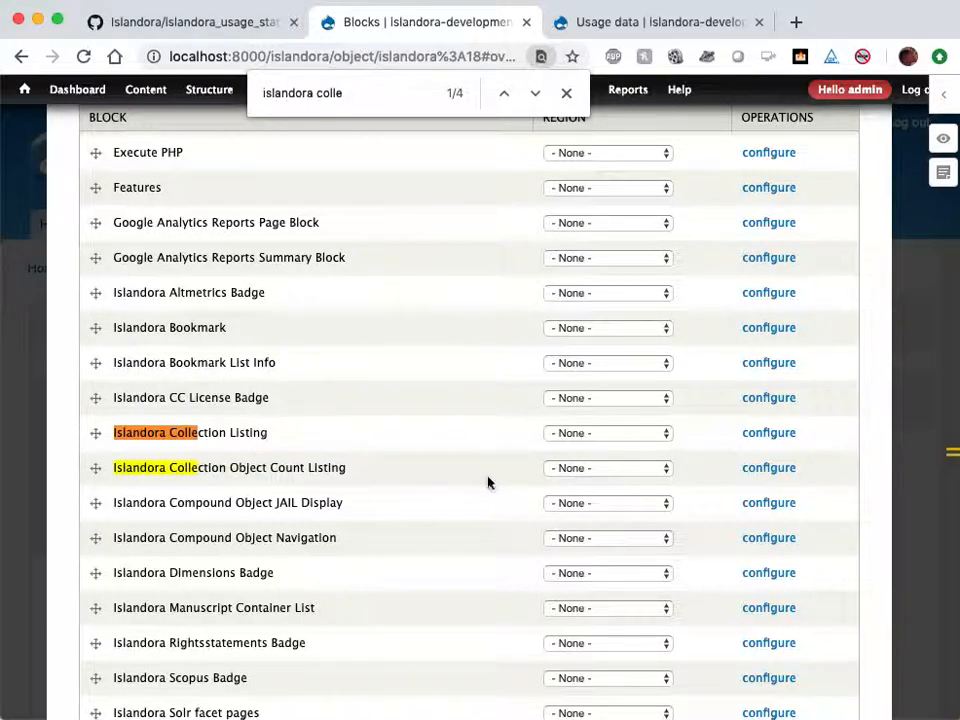
click(788, 478)
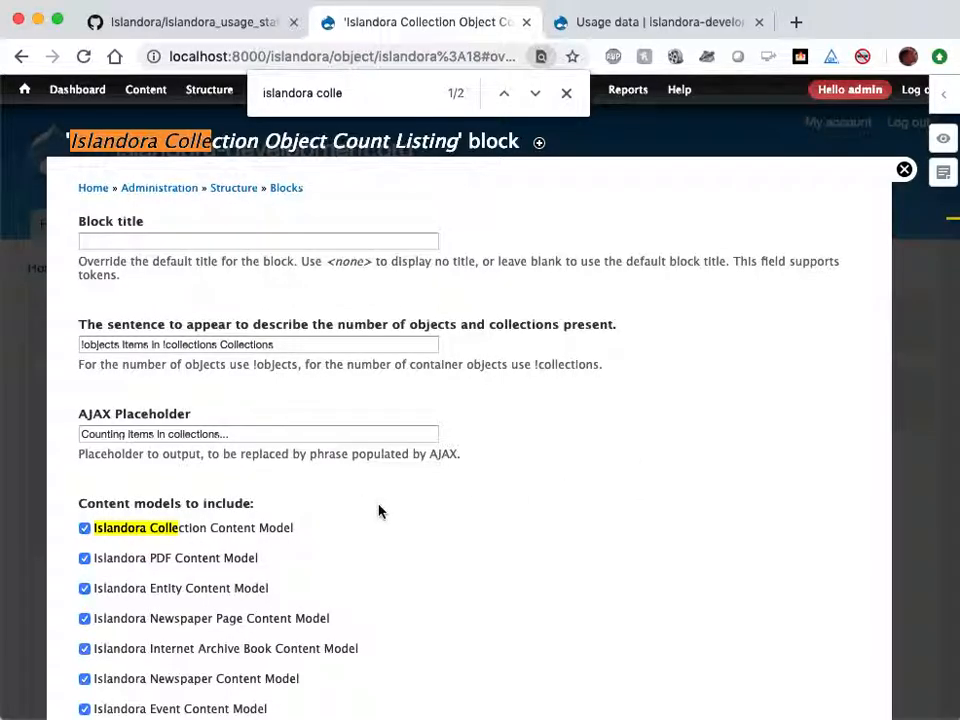
Find the page-level content models and exclude Islandora Newspaper Page Content Model and Islandora Page Content Model from the block
scroll(378, 511, down, 3)
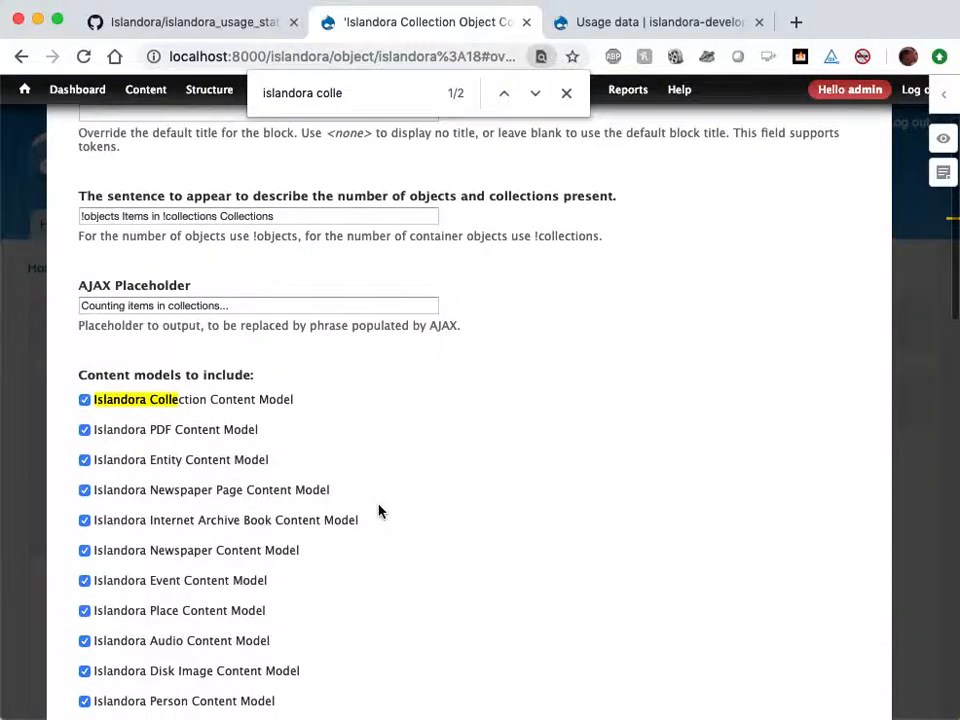
key(super+f)
text(page)
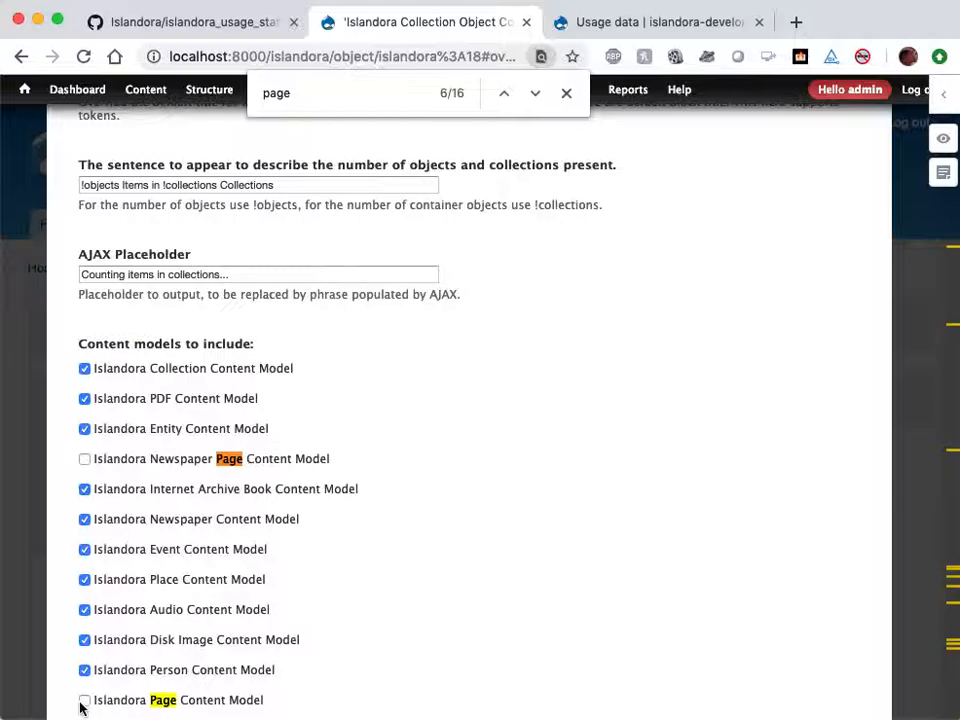
Set the object count block's region in the Bartik default theme to Content
scroll(523, 587, down, 10)
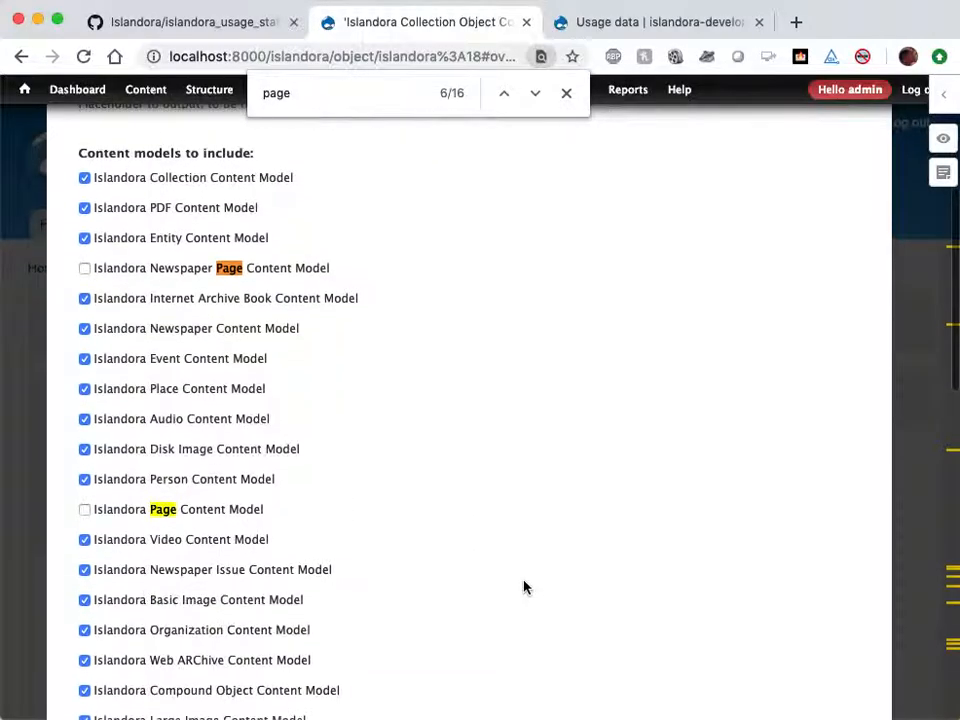
scroll(519, 576, down, 3)
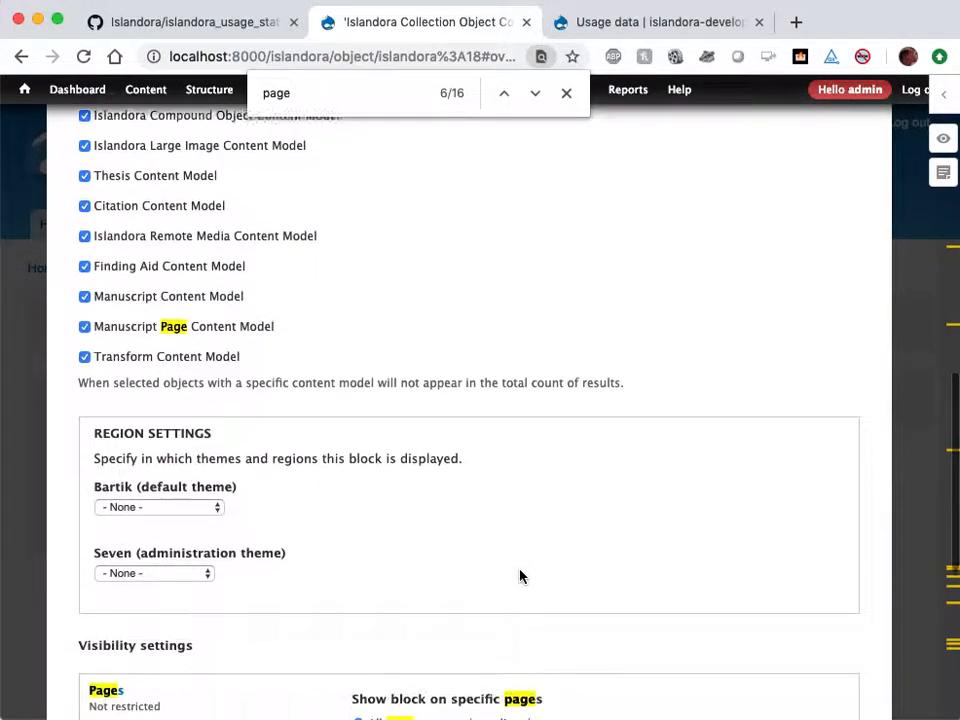
click(173, 401)
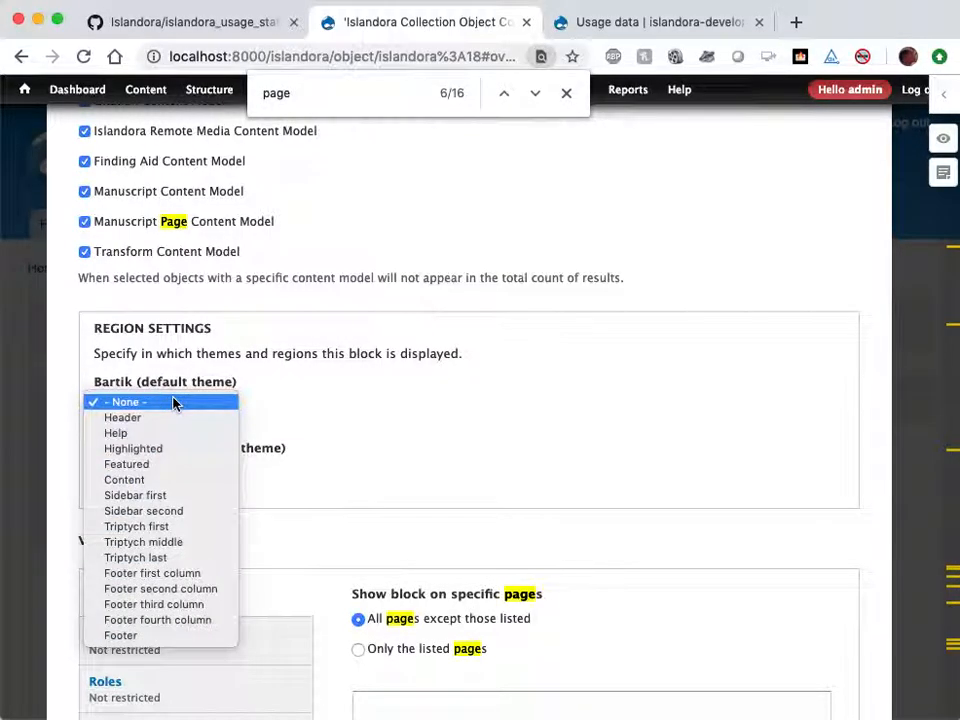
click(125, 480)
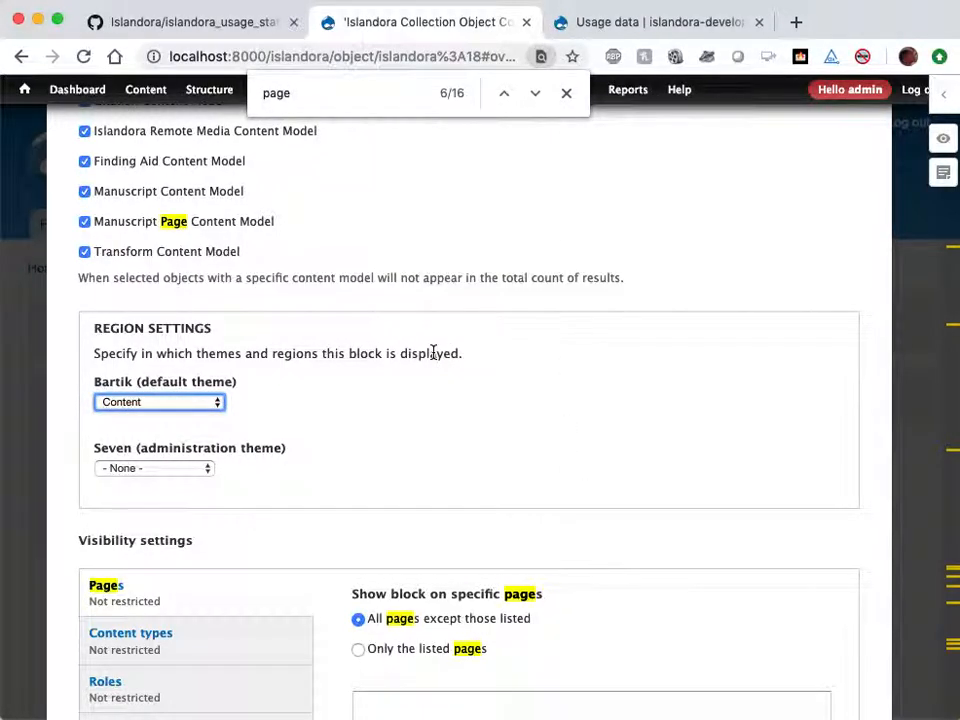
Check the Usage data page's path and restrict the object count block to only the listed page usage-data
scroll(437, 353, down, 1)
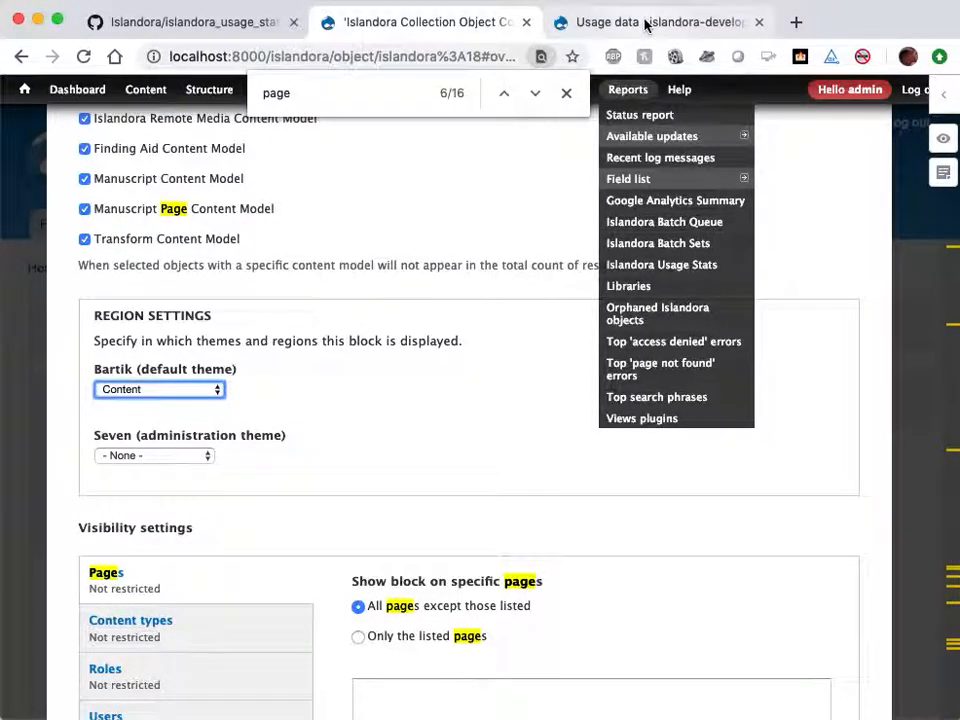
click(645, 22)
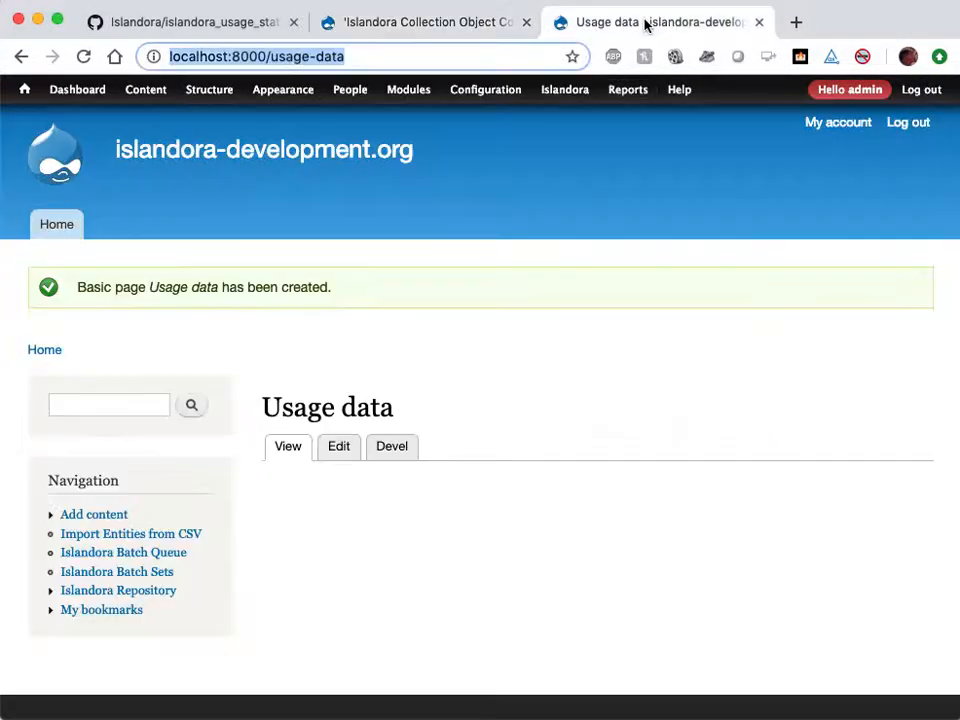
click(404, 26)
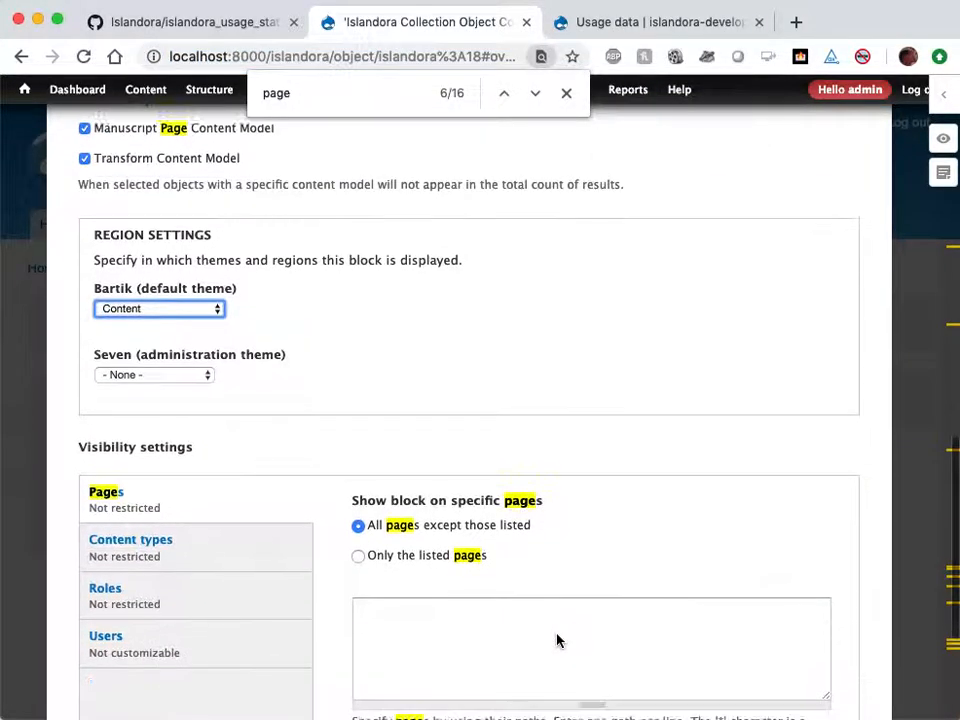
scroll(557, 640, down, 1)
click(435, 555)
click(455, 661)
text(usage-data)
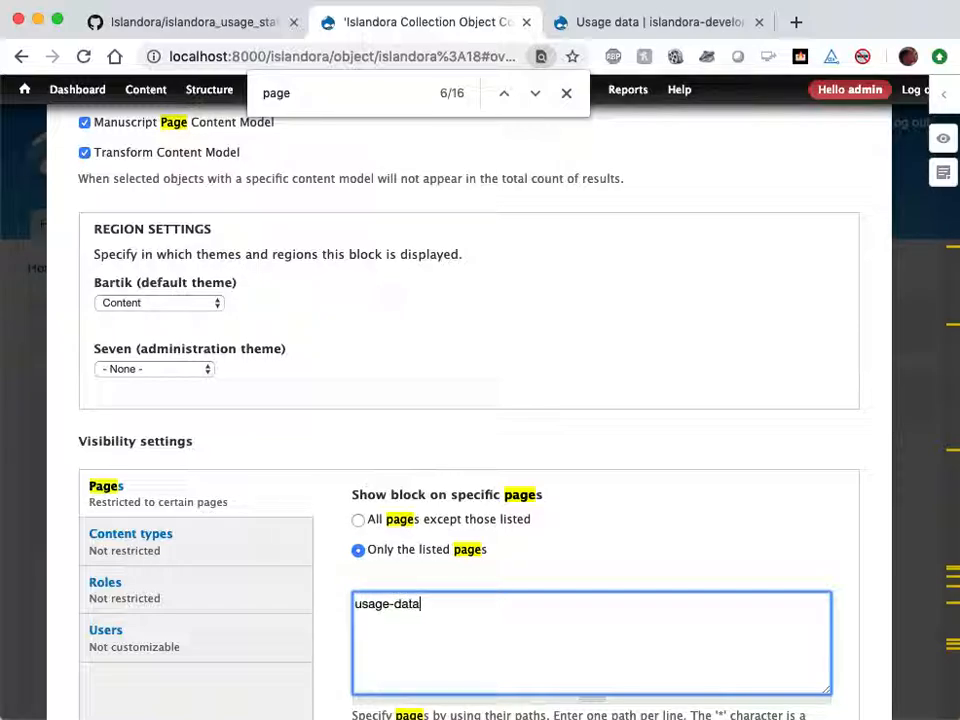
Save the object count block and reload the Usage data page to view it
scroll(380, 540, down, 4)
click(101, 632)
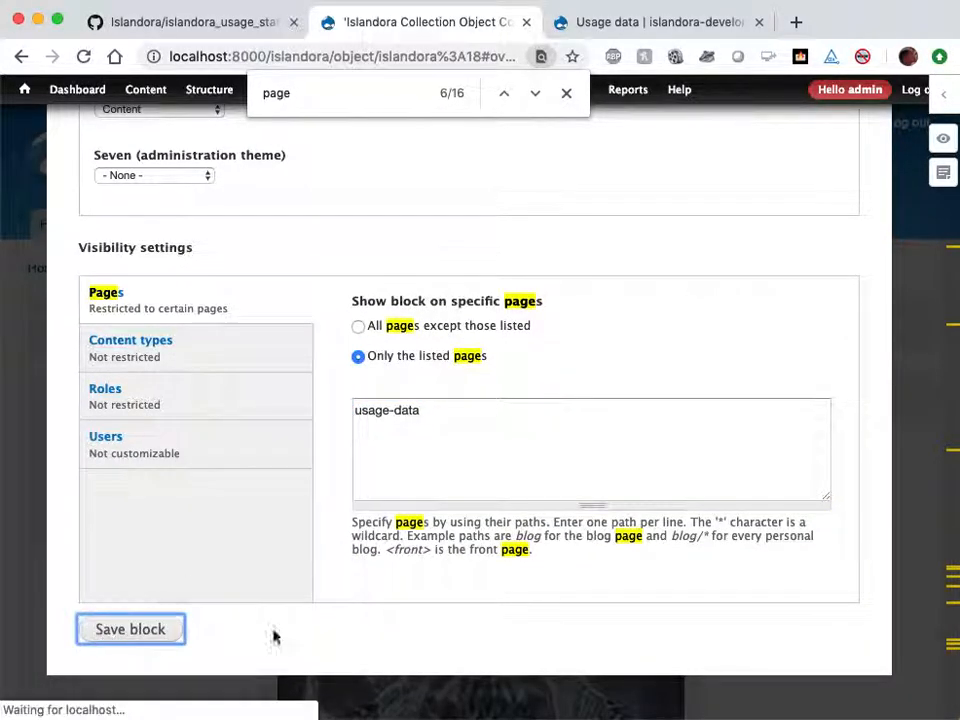
click(585, 22)
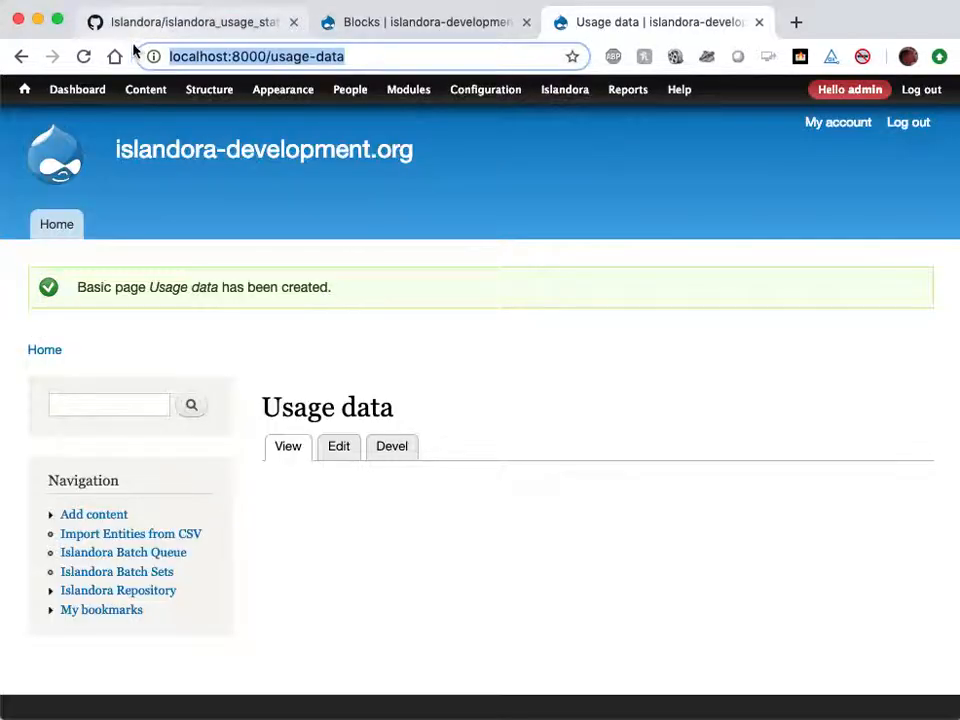
click(84, 58)
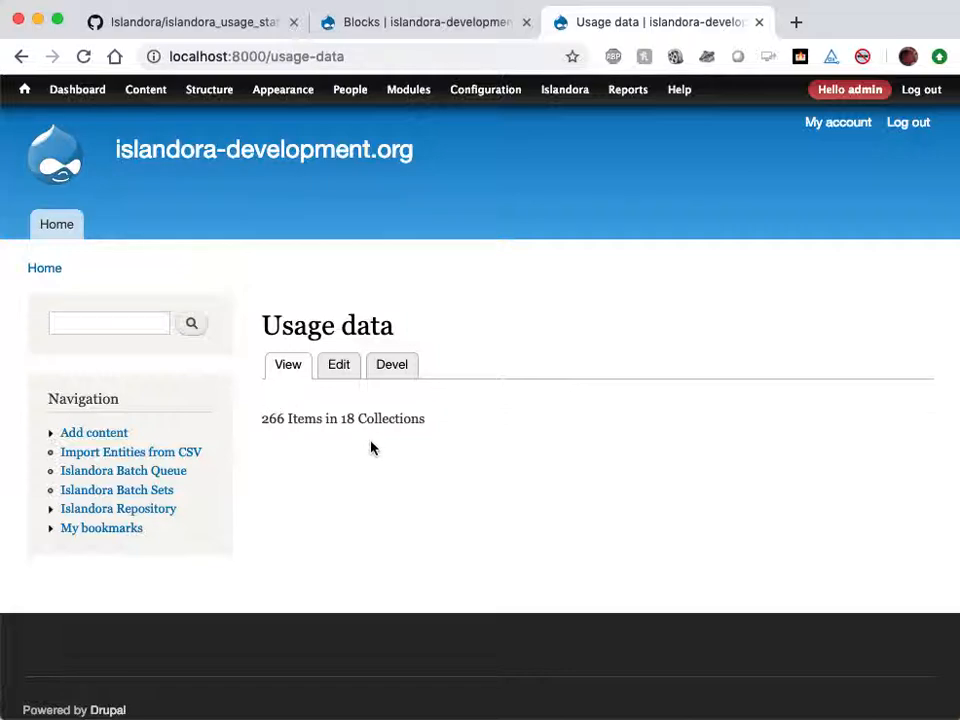
Open the Most Viewed Islandora Items block's configuration from the blocks list and review its row count and omitted PIDs settings
click(360, 24)
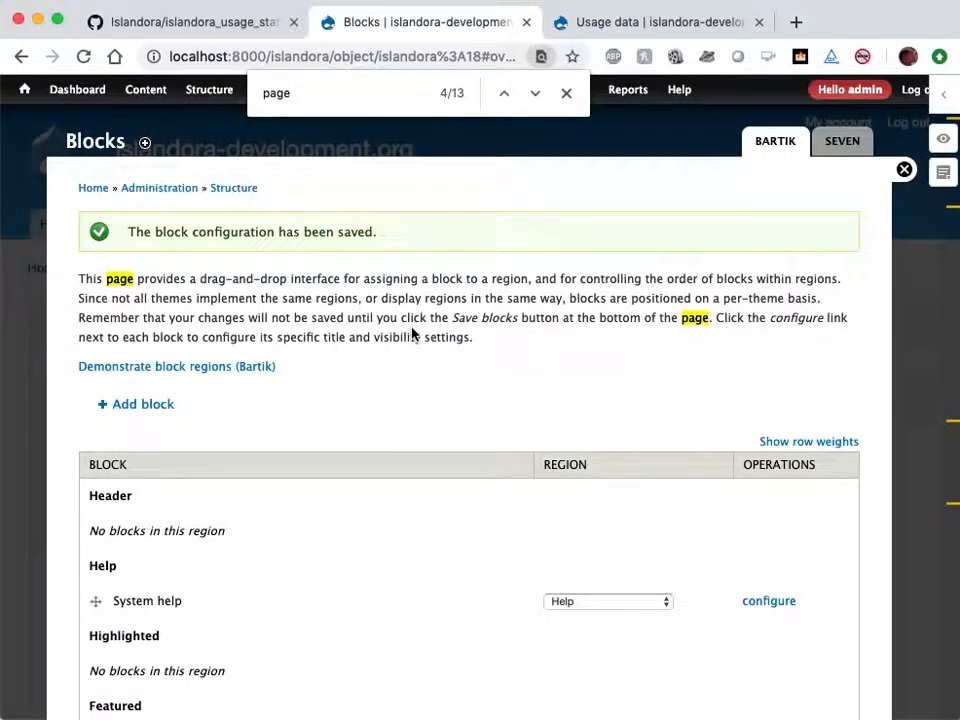
text(mos)
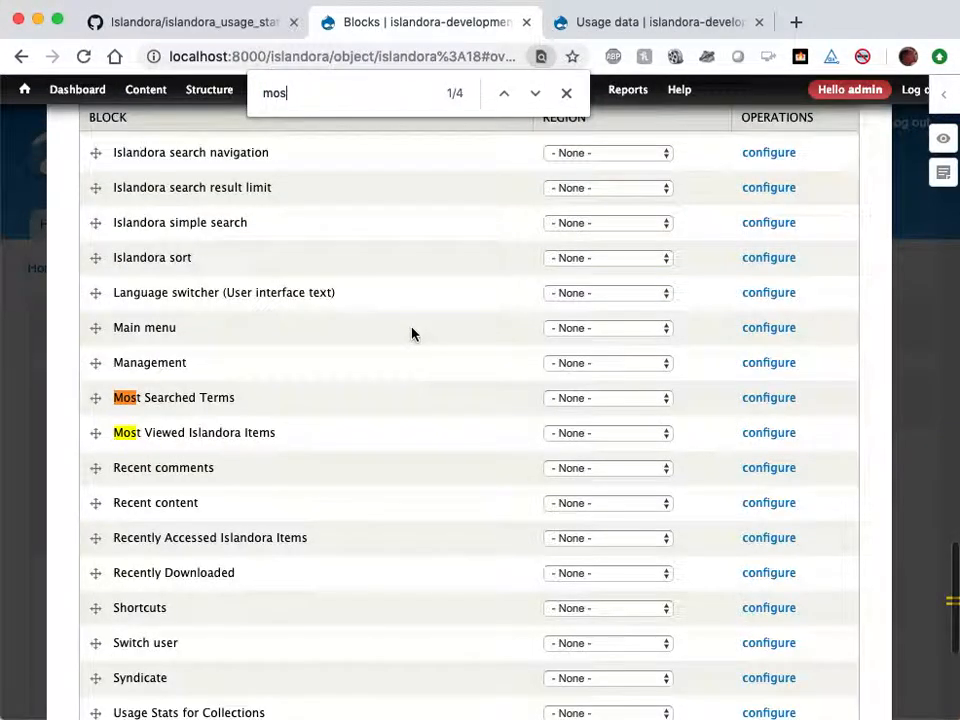
text(t viewed)
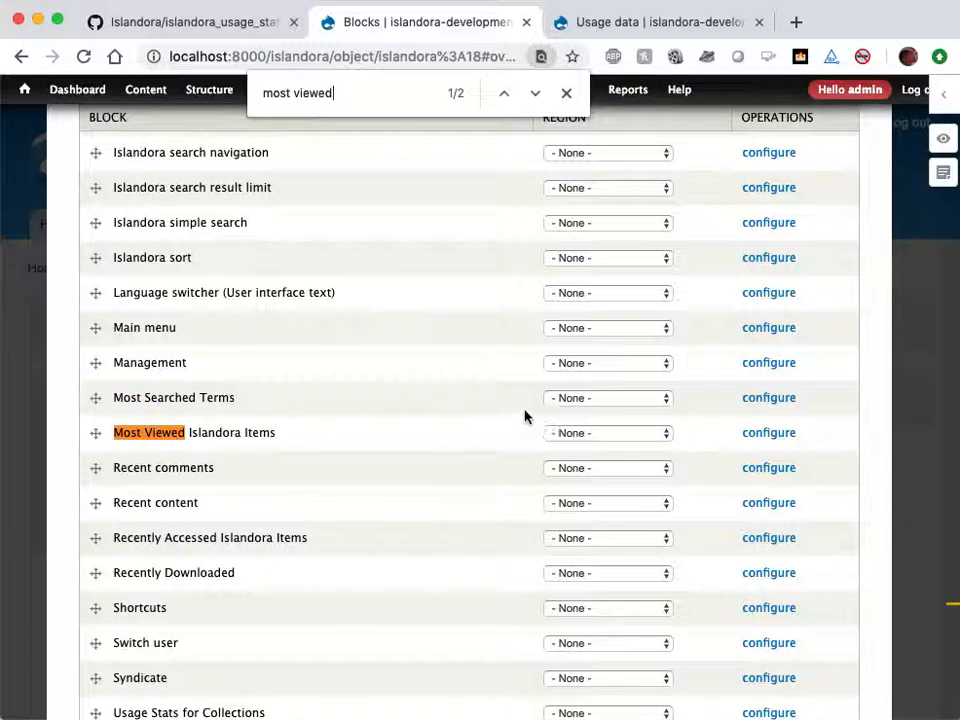
click(769, 432)
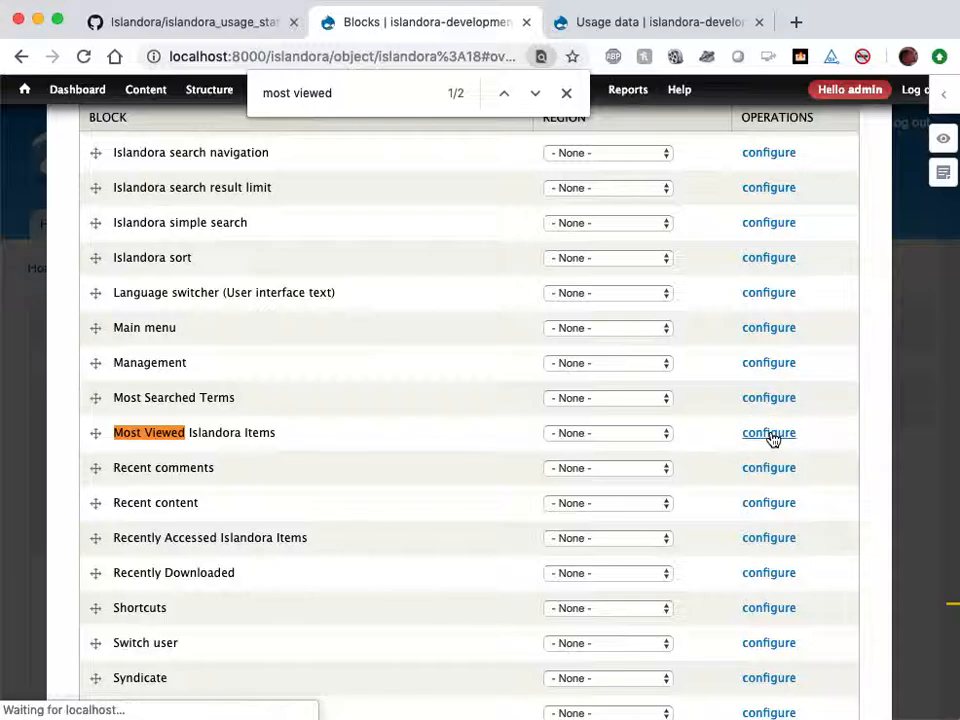
scroll(701, 439, down, 7)
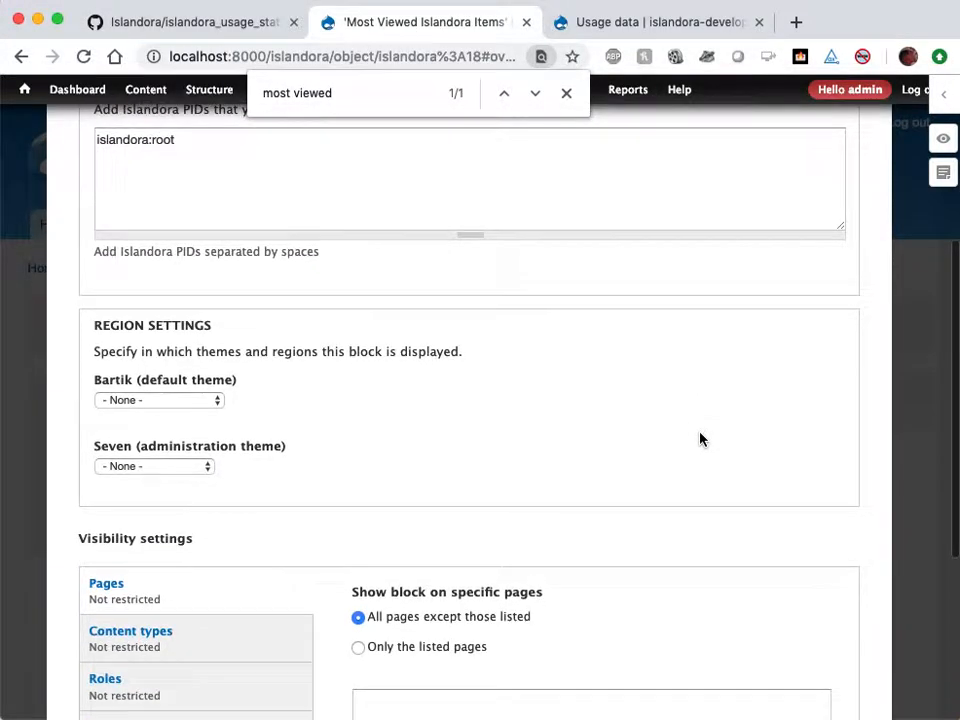
scroll(700, 438, up, 5)
scroll(700, 436, up, 1)
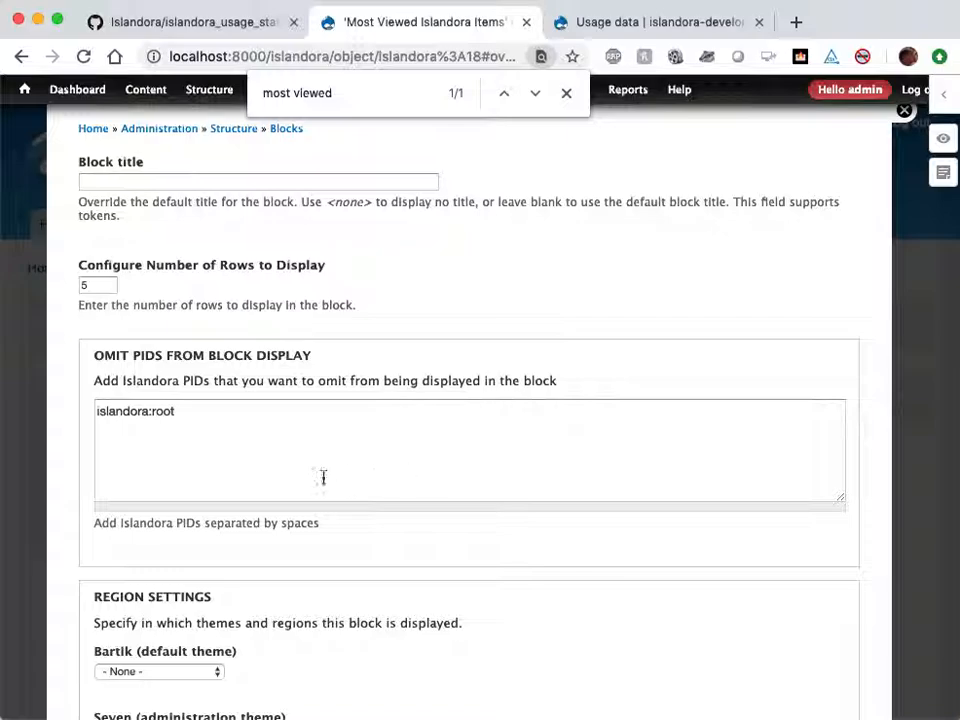
Set the Most Viewed Islandora Items block's region in the Bartik default theme to Content
scroll(284, 460, down, 5)
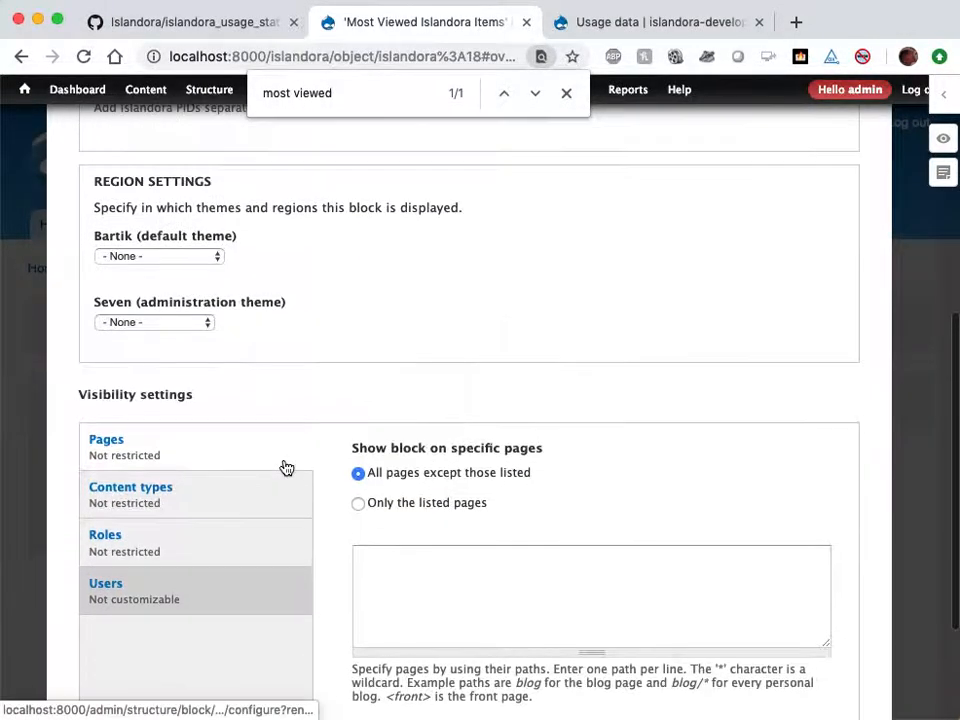
scroll(220, 420, up, 2)
click(157, 386)
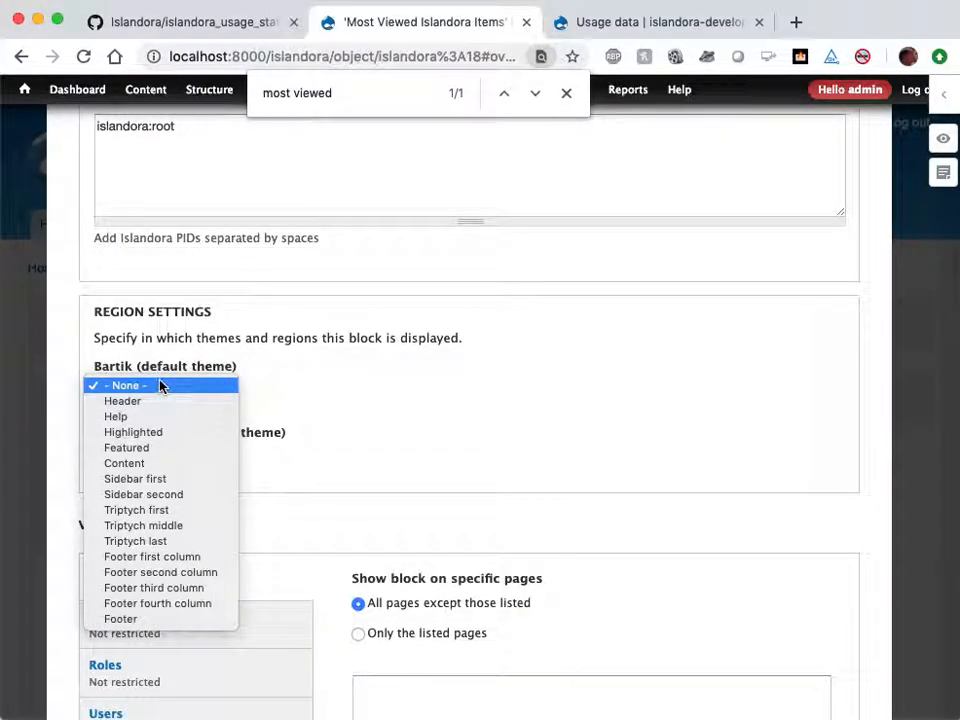
click(171, 462)
Restrict the Most Viewed Islandora Items block to only the listed page usage-data
scroll(440, 620, down, 2)
click(473, 626)
click(357, 517)
click(418, 594)
text(usage-data)
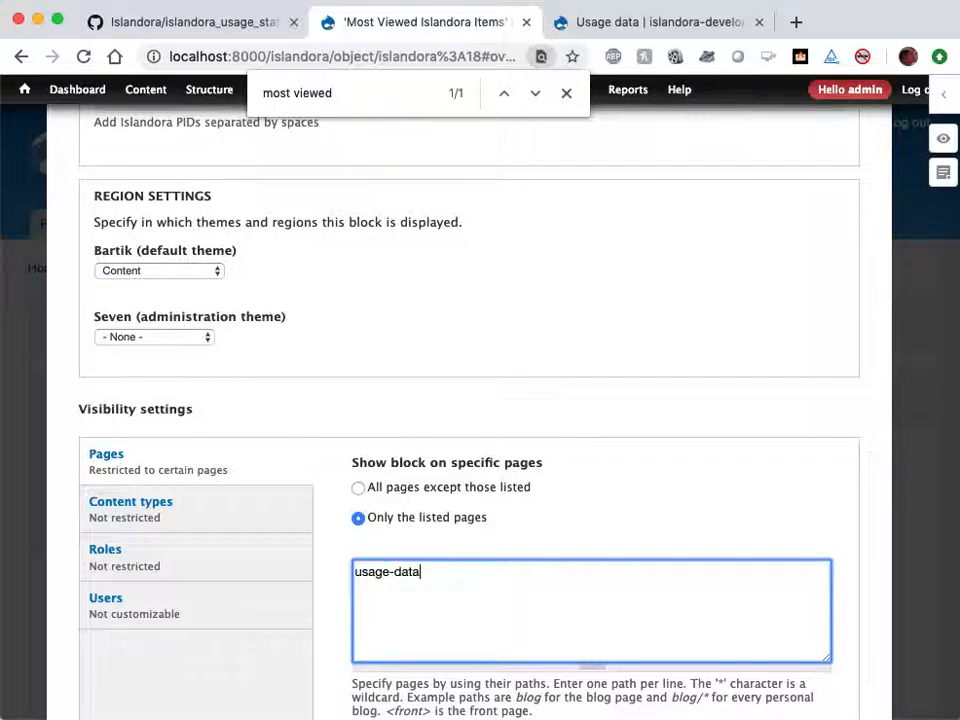
Save the Most Viewed Islandora Items block and reload the Usage data page to view the most viewed objects
scroll(328, 521, down, 3)
click(148, 630)
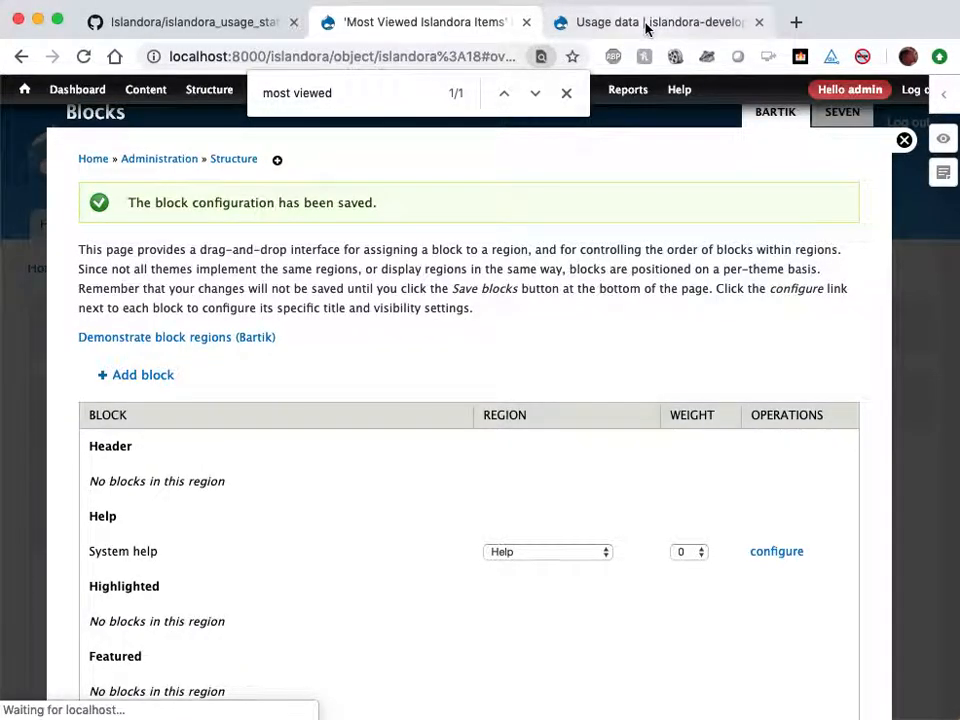
click(646, 24)
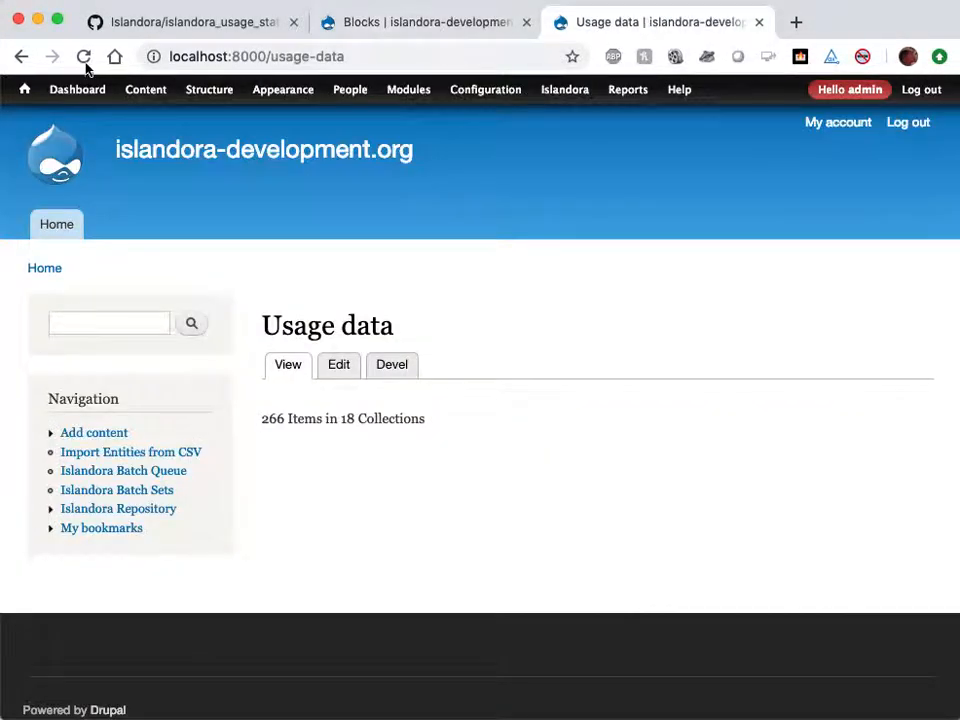
click(83, 57)
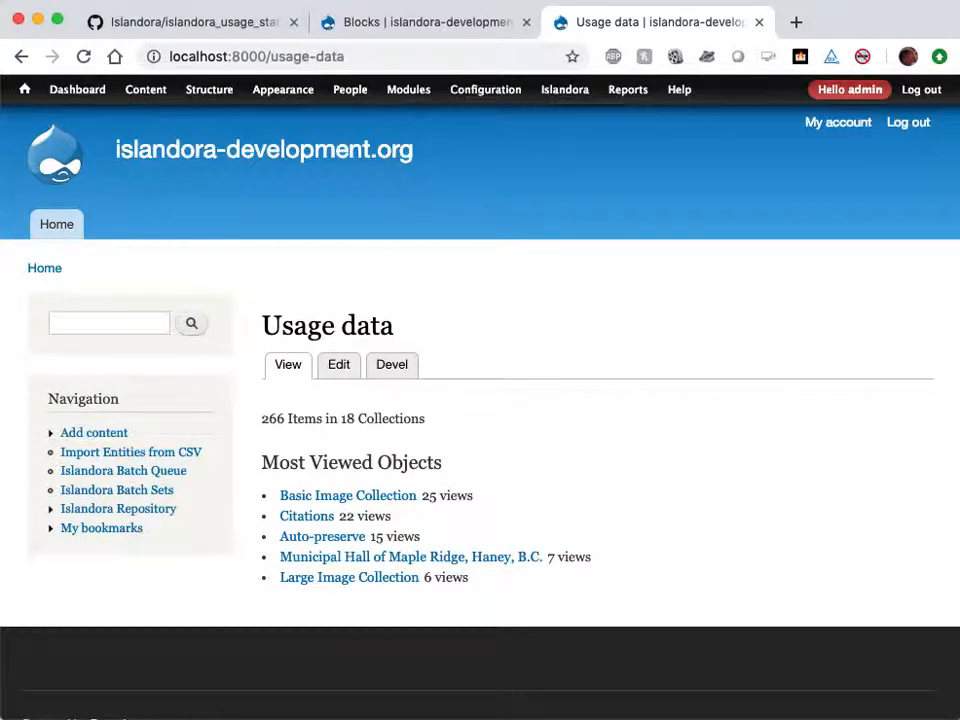
Return to the blocks list and search it for the recently viewed items block, trying "recently v" and "viewed", then look through the disabled blocks
click(386, 22)
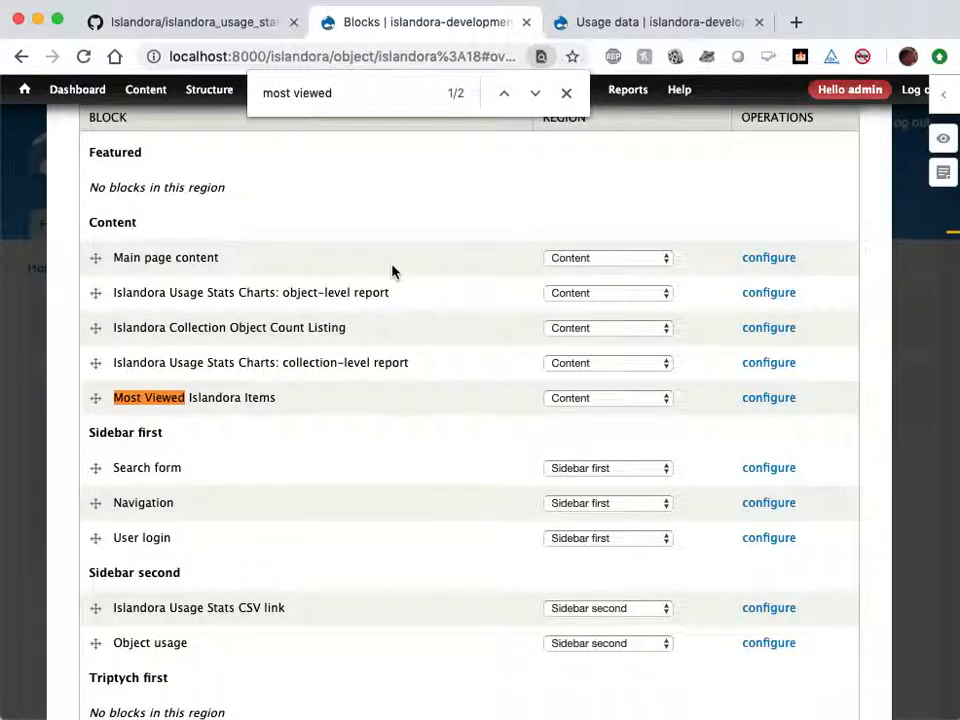
text(re)
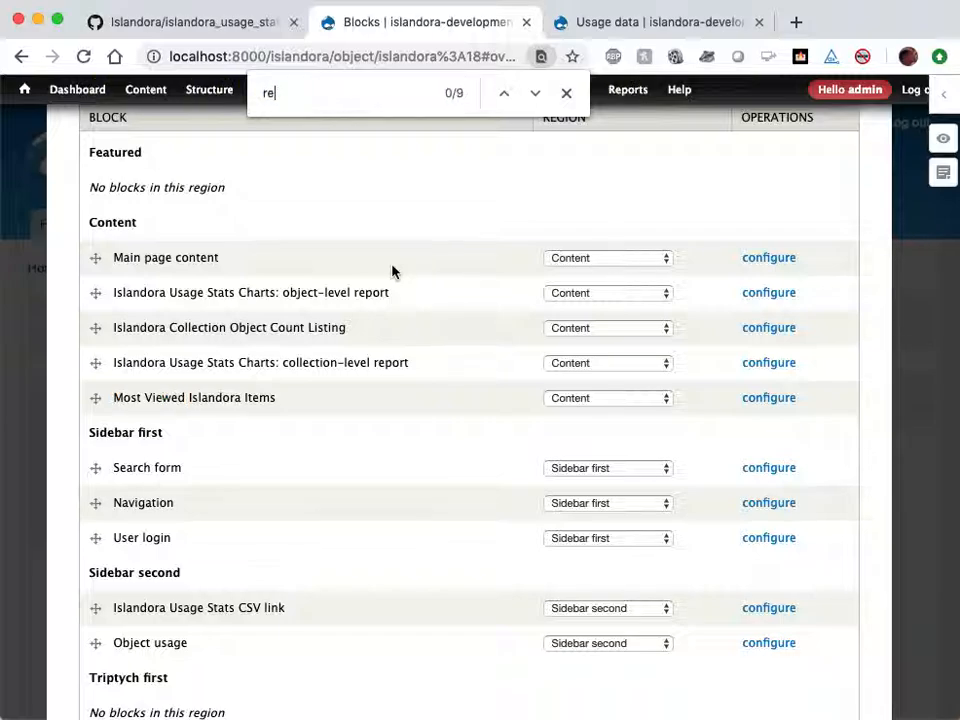
text(censtly)
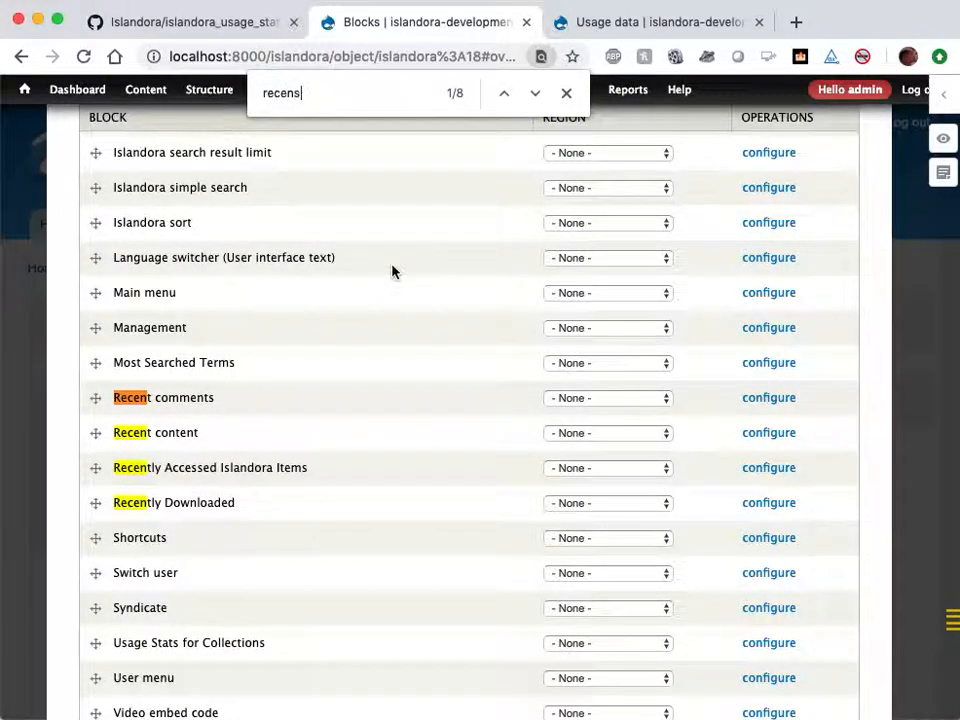
key(BackSpace)
key(BackSpace)
key(BackSpace)
key(BackSpace)
text(tlu)
key(BackSpace)
text(y v)
key(super+a)
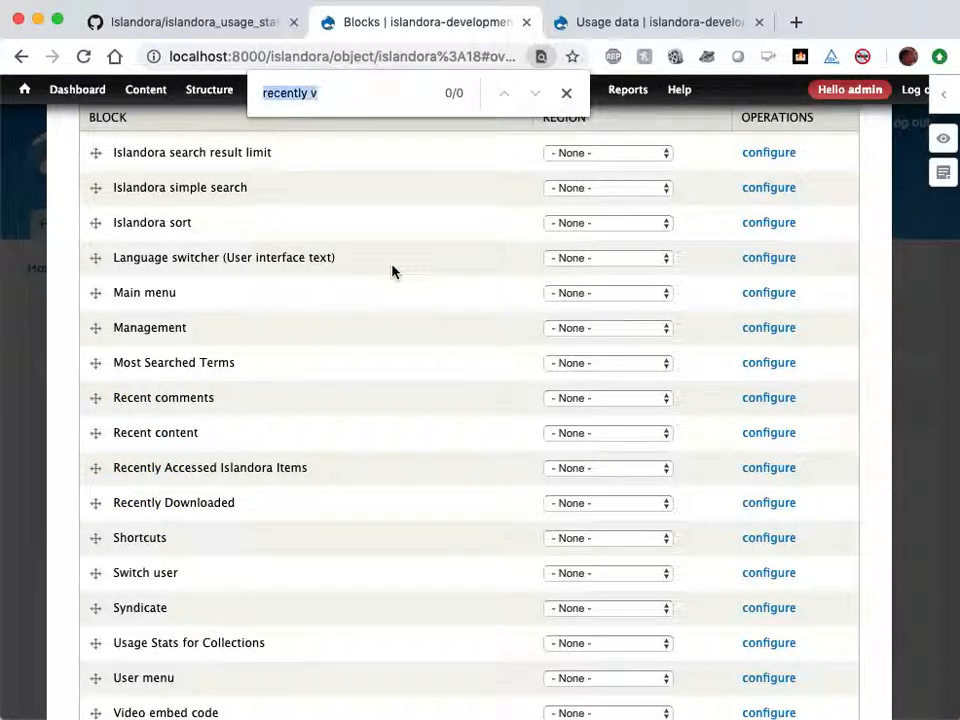
text(viewed)
key(Return)
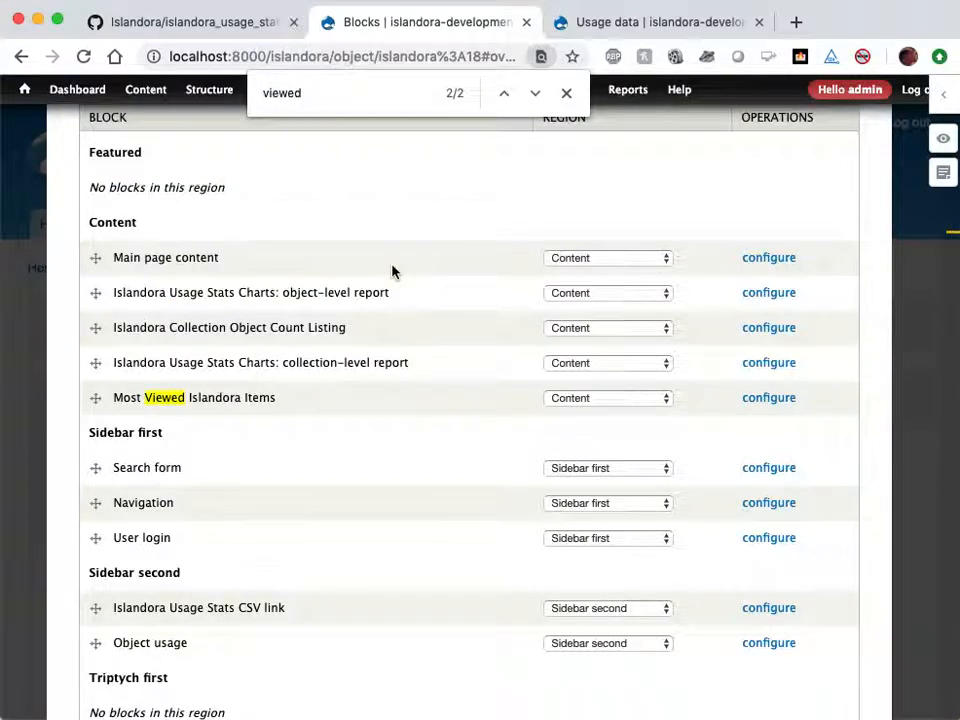
key(Return)
scroll(390, 386, down, 10)
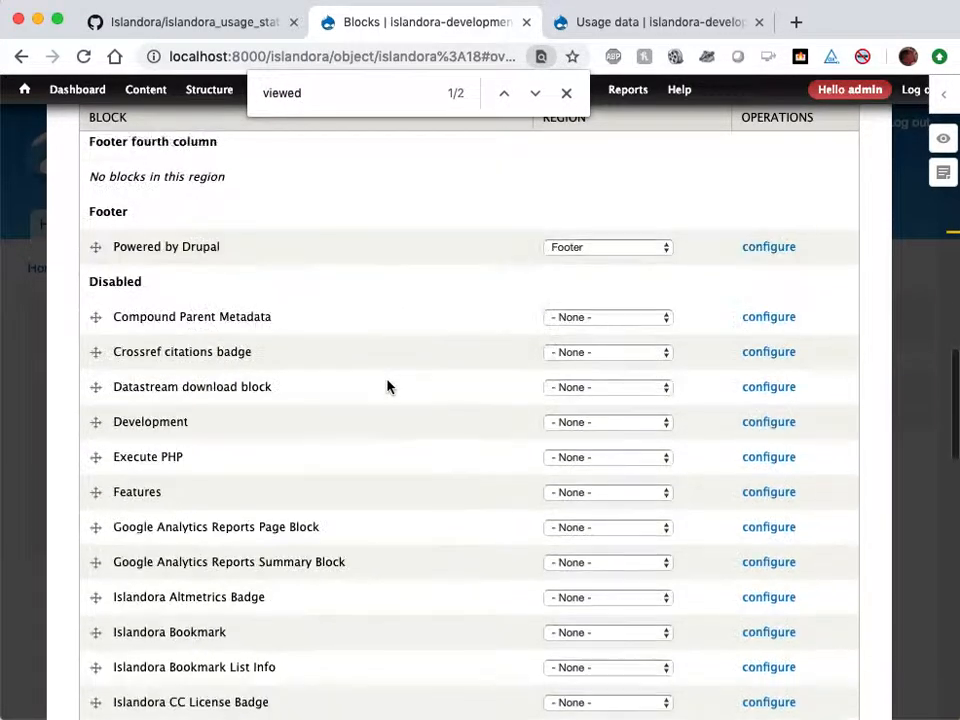
scroll(388, 386, down, 15)
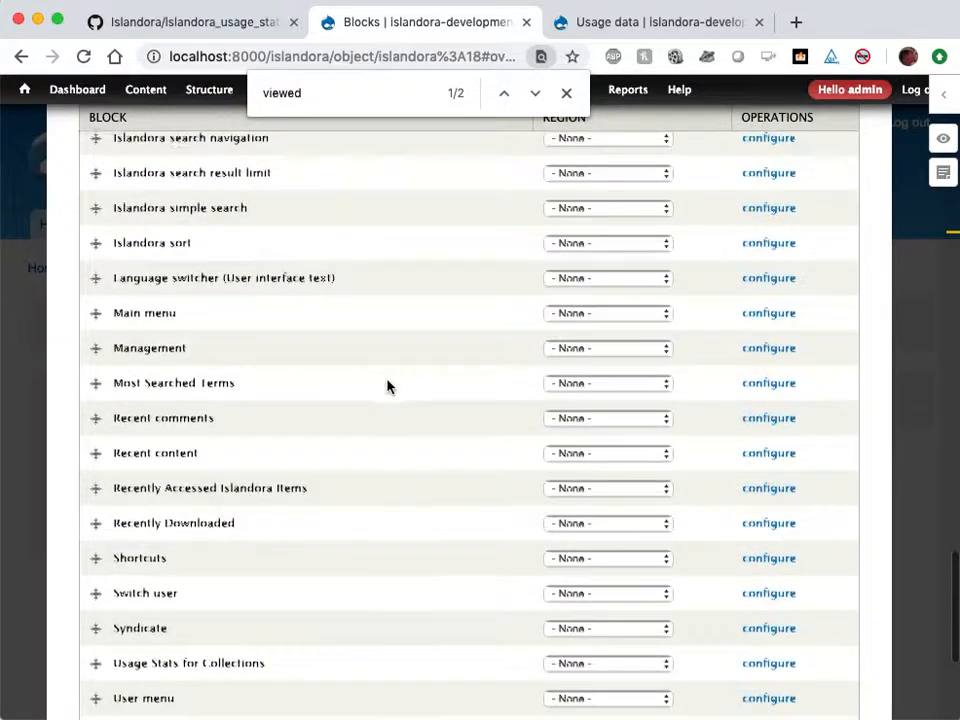
scroll(388, 386, down, 3)
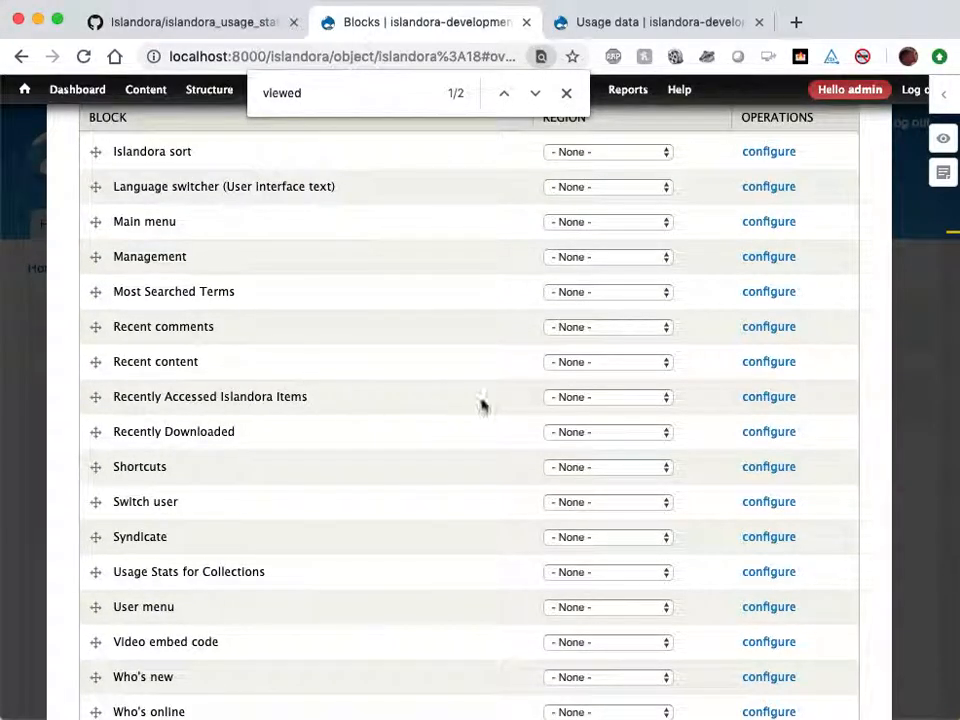
Assign the Recently Accessed Islandora Items and Recently Downloaded blocks to the Content region and save the block layout
click(648, 400)
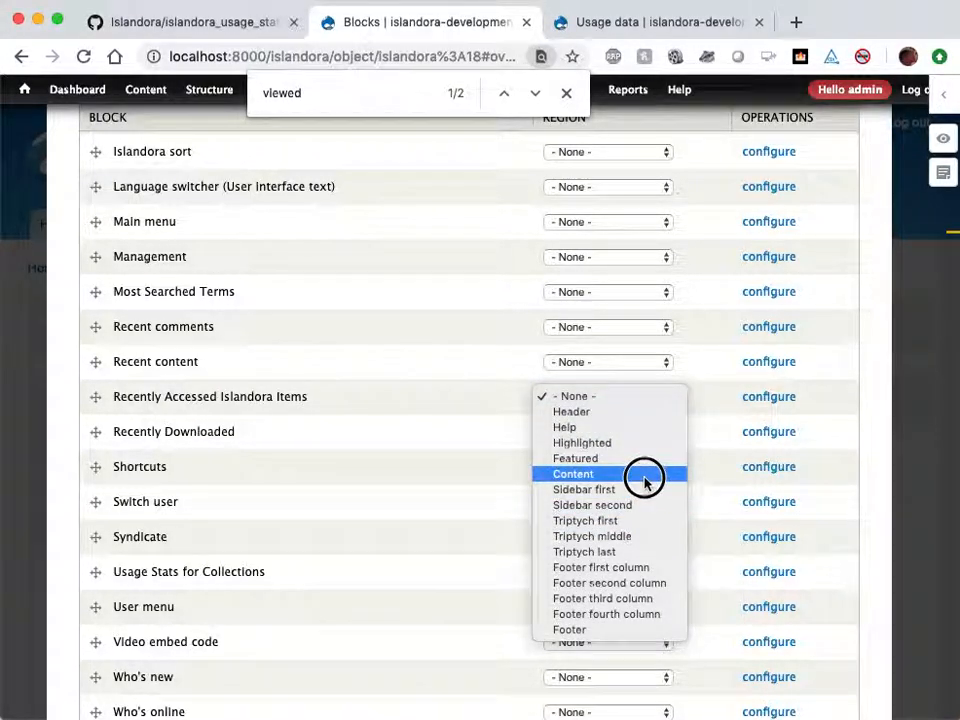
click(644, 474)
click(587, 399)
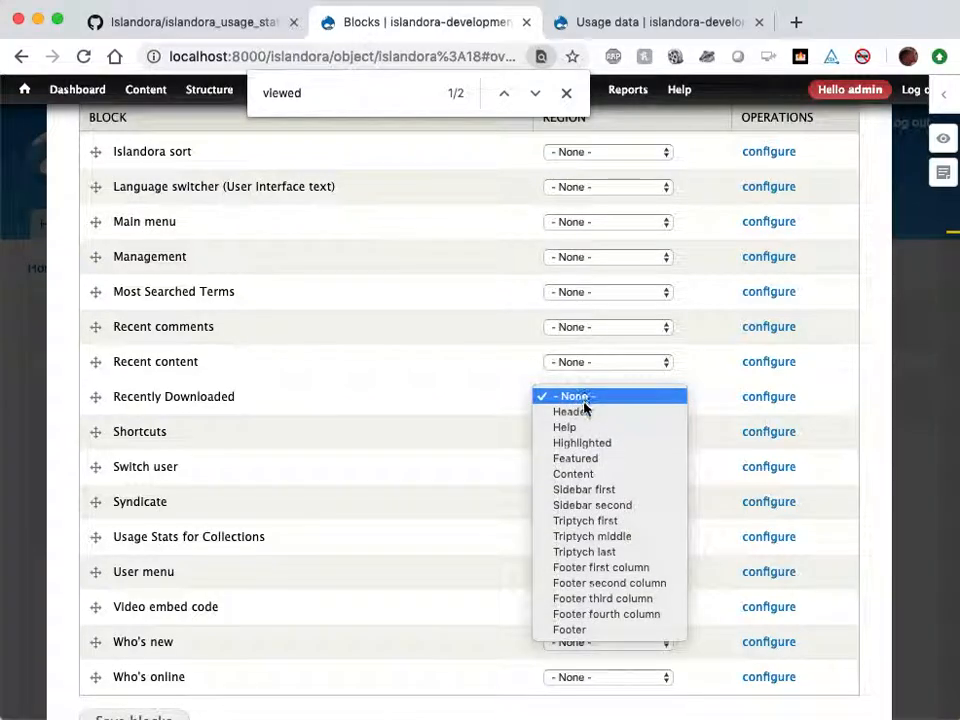
click(607, 476)
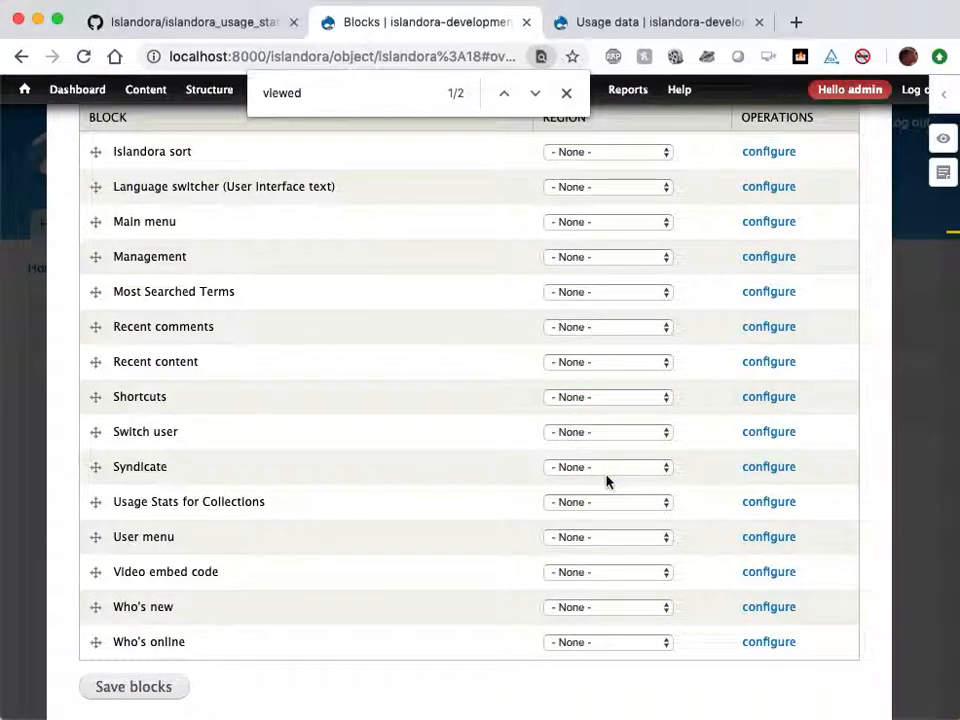
scroll(242, 451, down, 1)
click(117, 632)
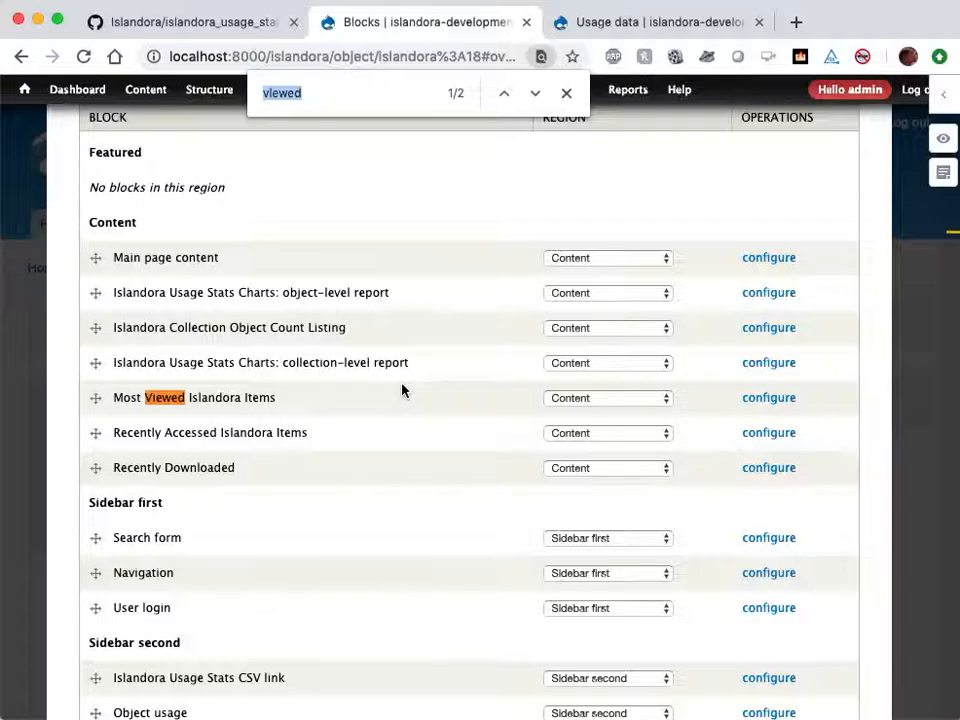
Restrict the Recently Accessed Islandora Items block to only the listed page usage-data and save the block
click(785, 434)
scroll(260, 490, down, 5)
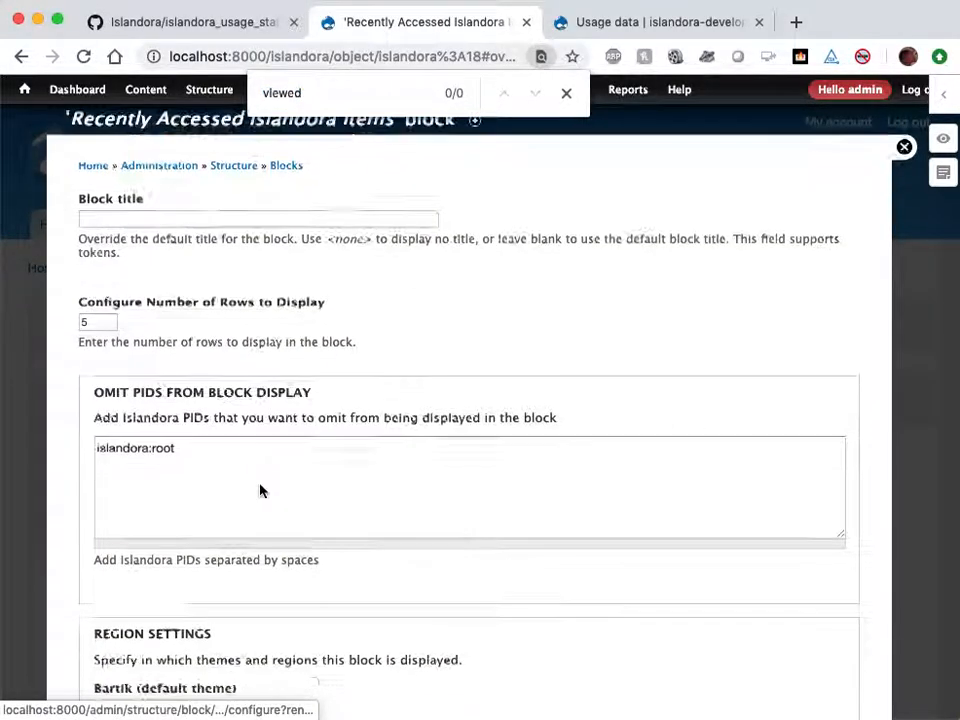
scroll(262, 484, up, 5)
scroll(213, 315, down, 5)
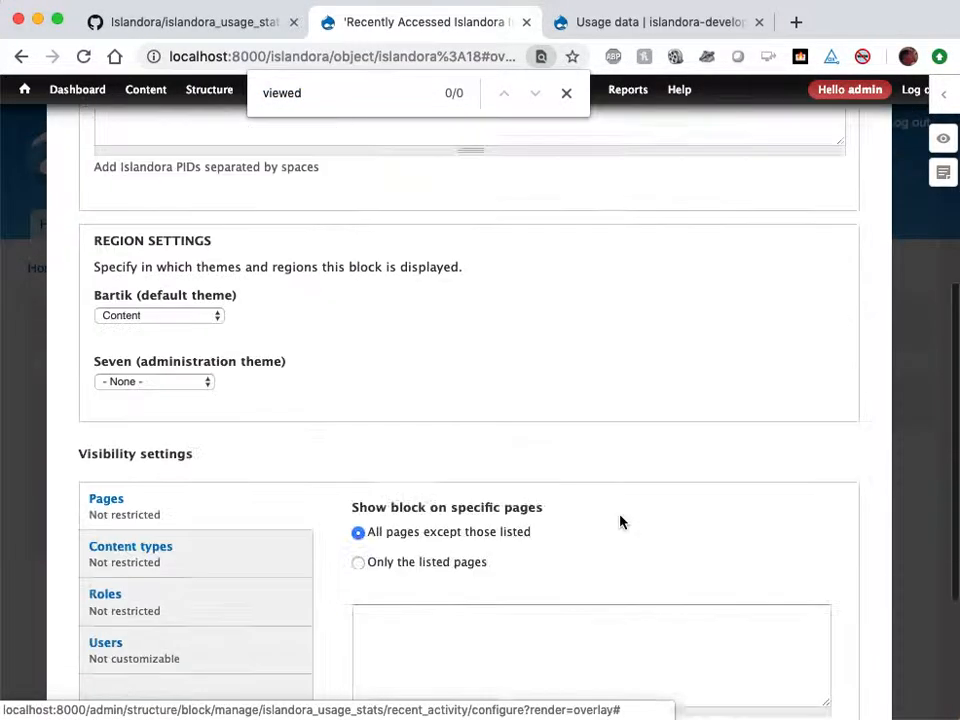
click(516, 615)
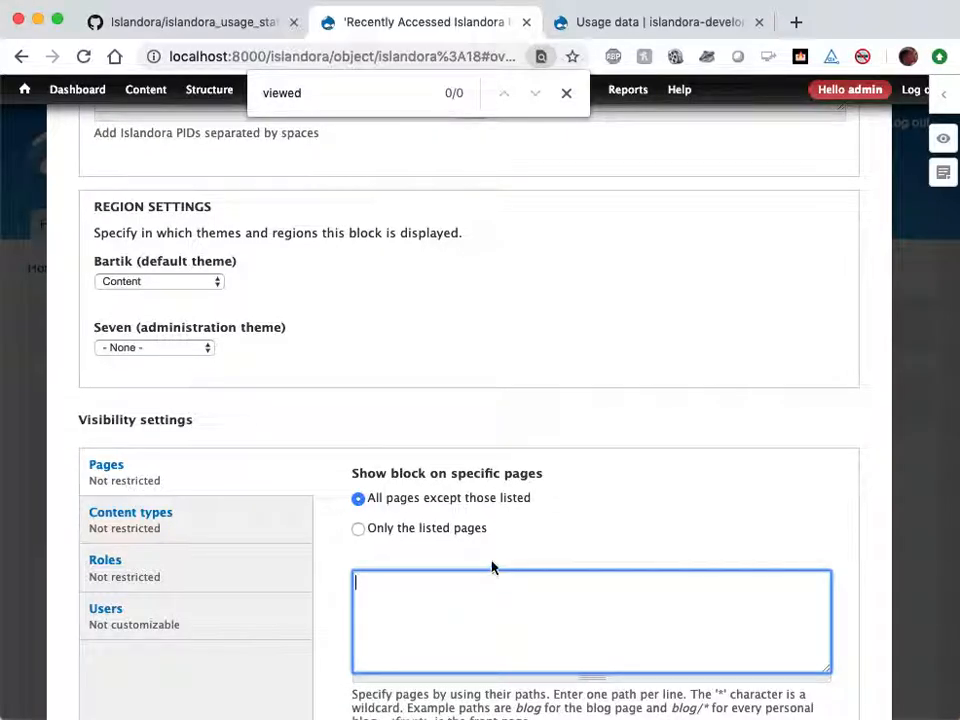
click(476, 532)
click(474, 637)
text(usage-data)
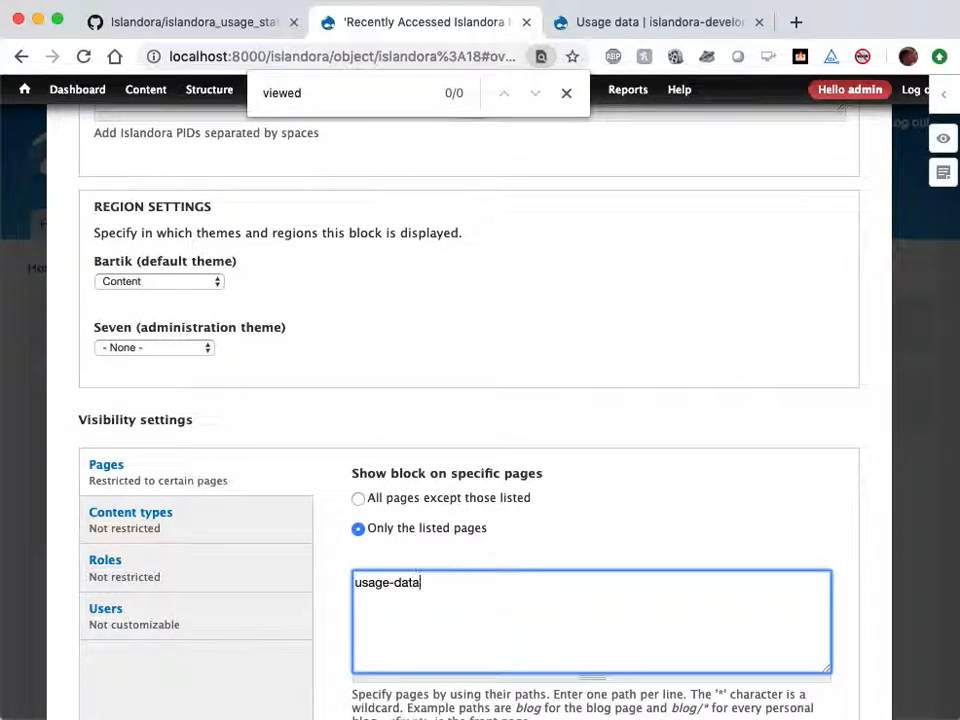
scroll(58, 536, down, 3)
click(120, 630)
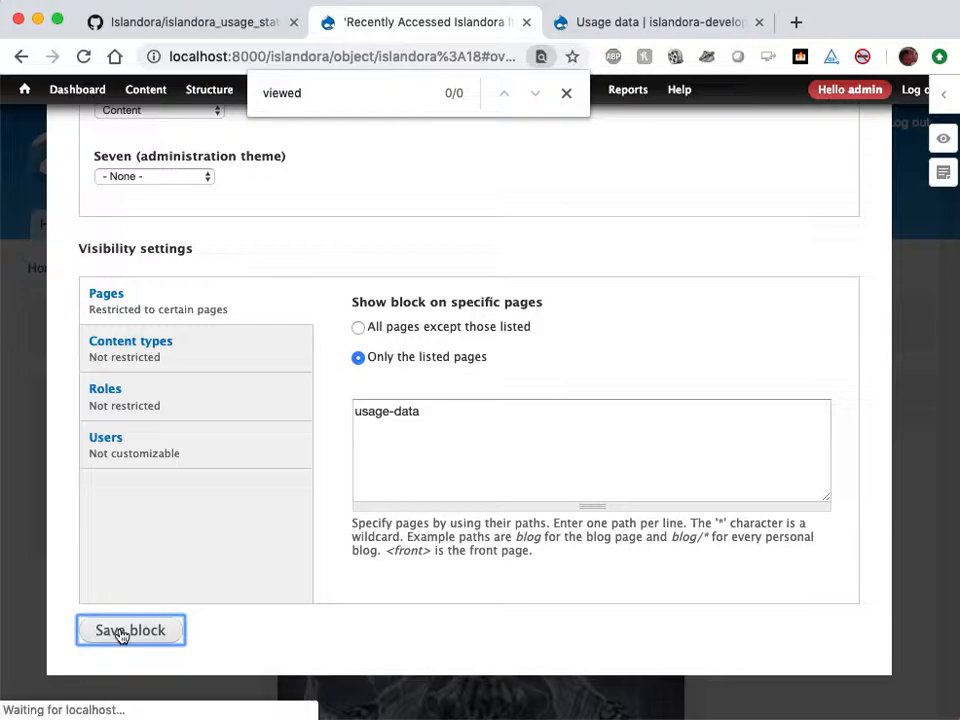
Find the Recently Downloaded block in the blocks list, restrict it to only the listed page usage-data, and save it
scroll(385, 516, down, 3)
key(ctrl+f)
text(rece)
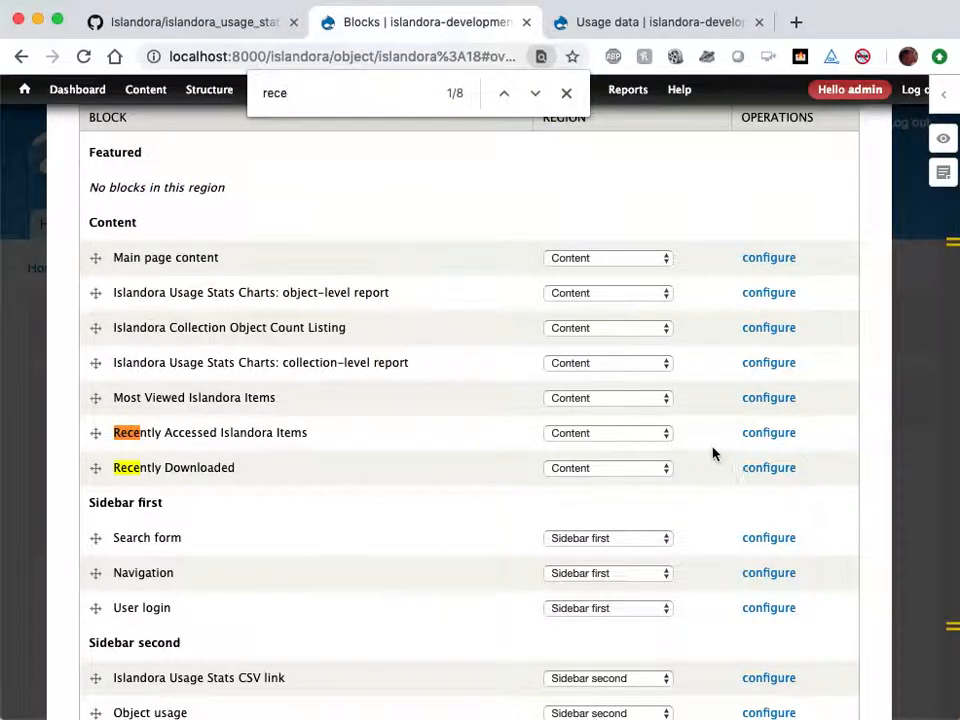
click(768, 469)
scroll(365, 550, down, 3)
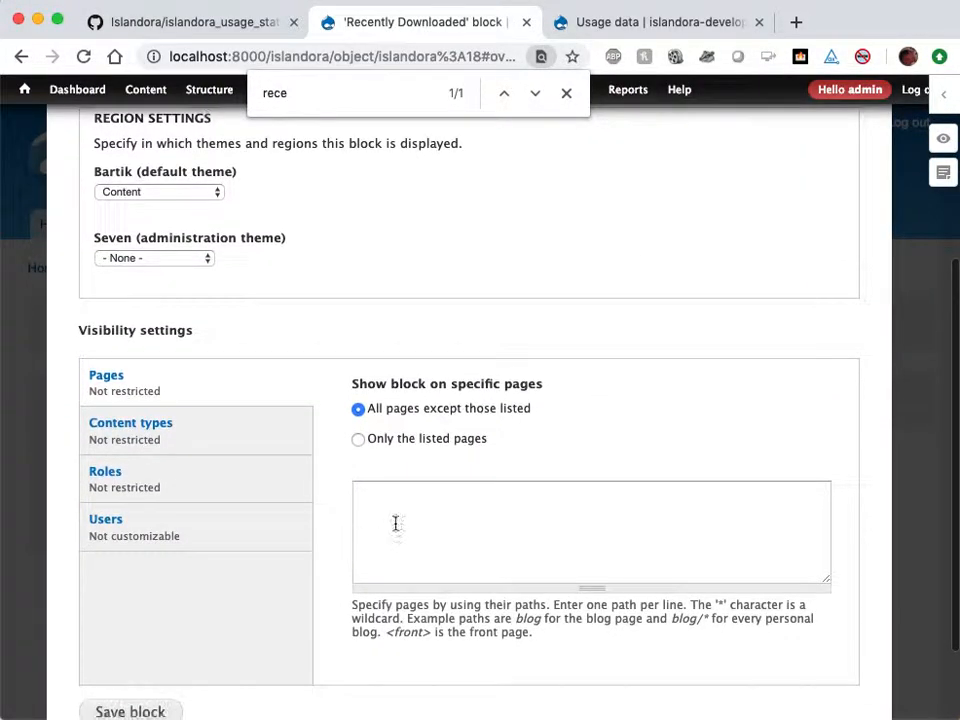
click(437, 444)
click(446, 555)
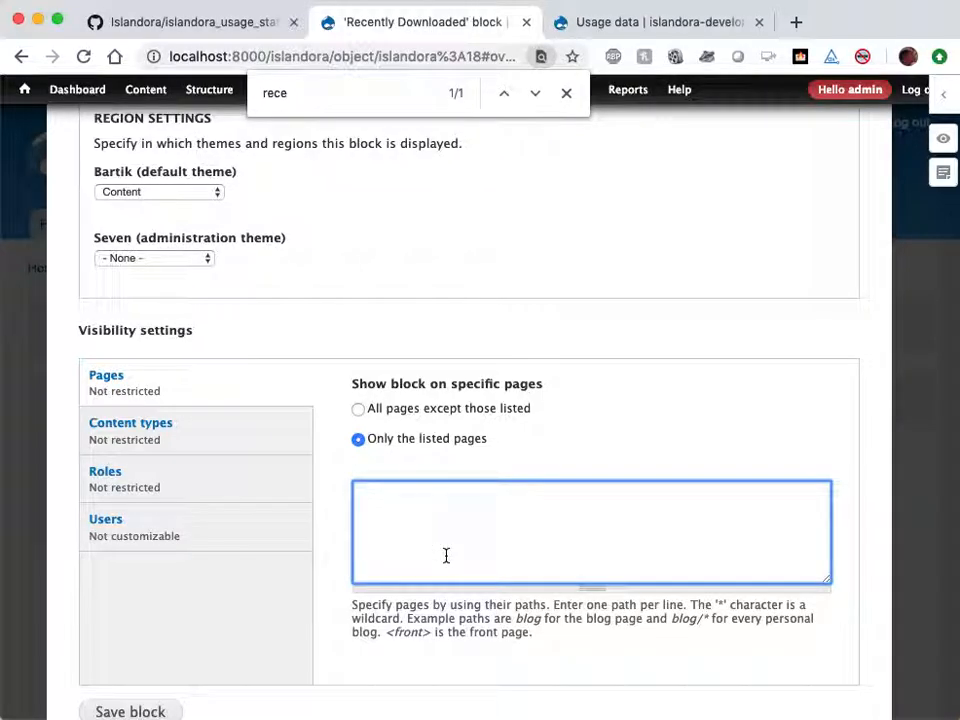
text(usage-data)
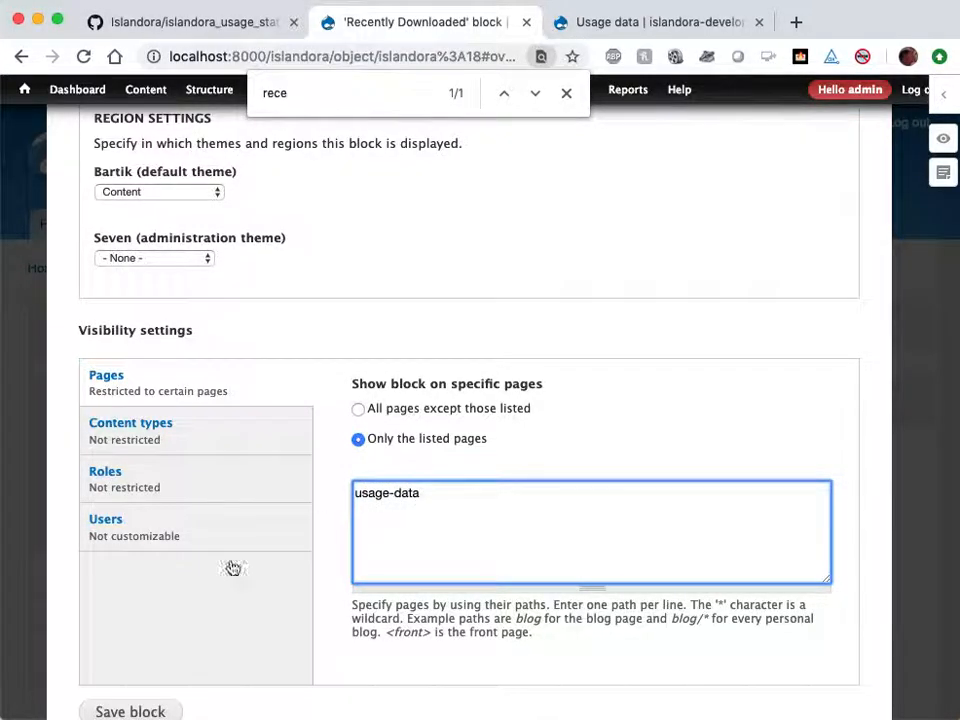
click(135, 708)
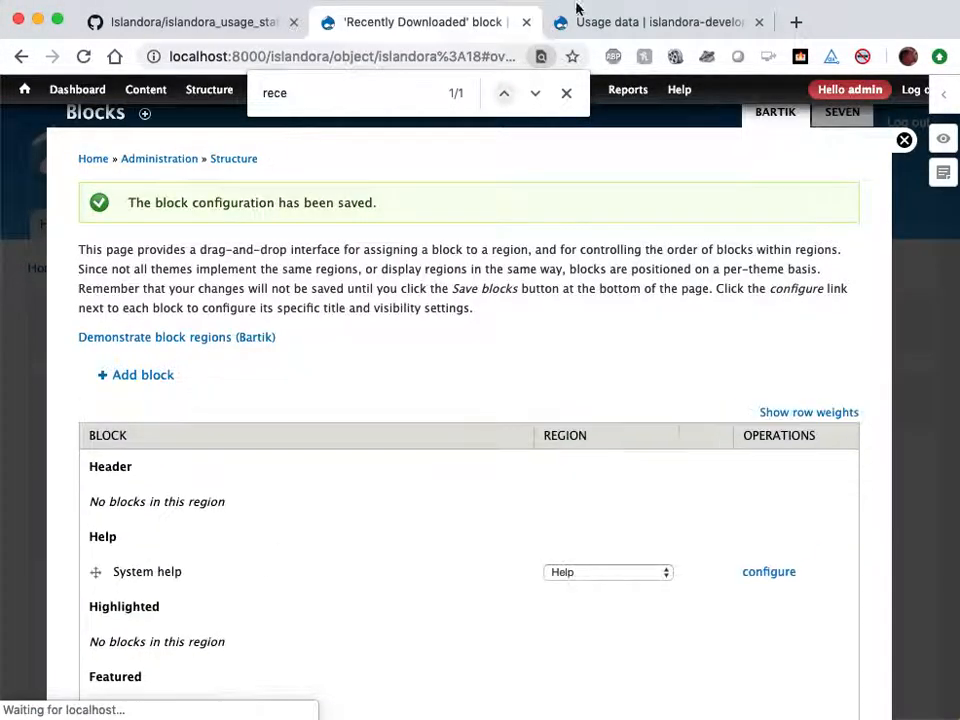
Reload the Usage data page and view the recently viewed objects and recently downloaded lists
click(605, 28)
click(83, 56)
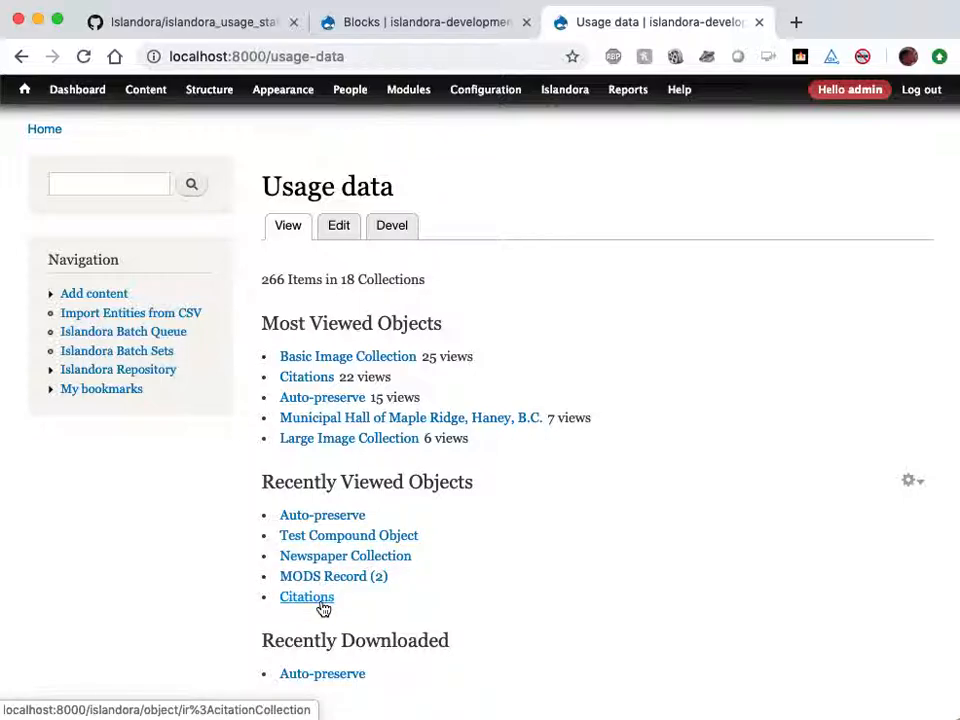
scroll(306, 574, down, 2)
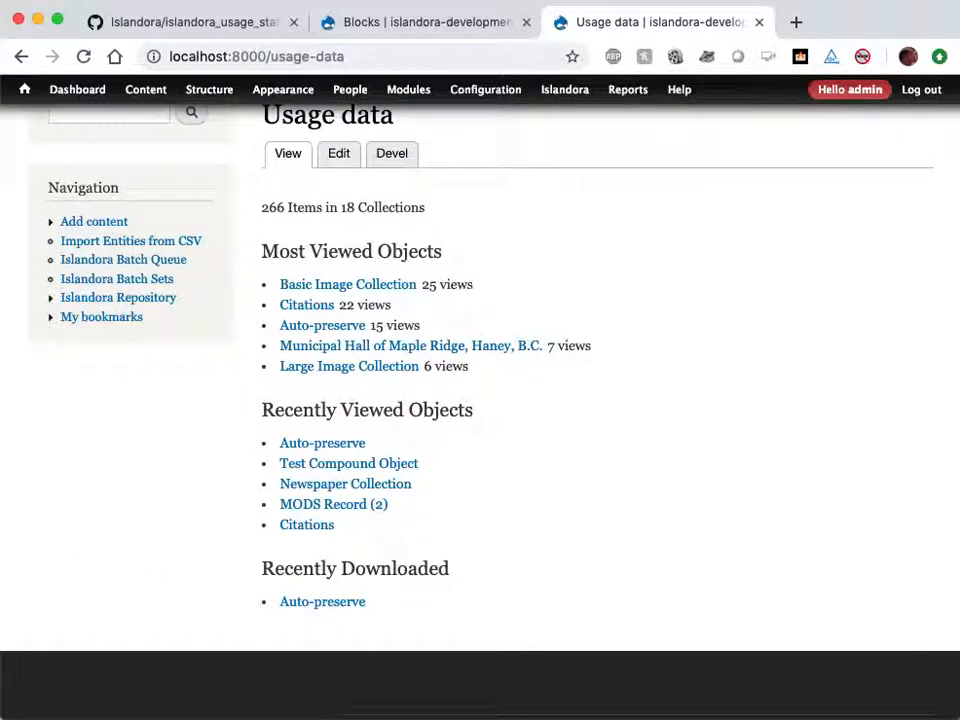
Find the Most Searched Terms block in the blocks list and set its Bartik default theme region to Content
click(381, 27)
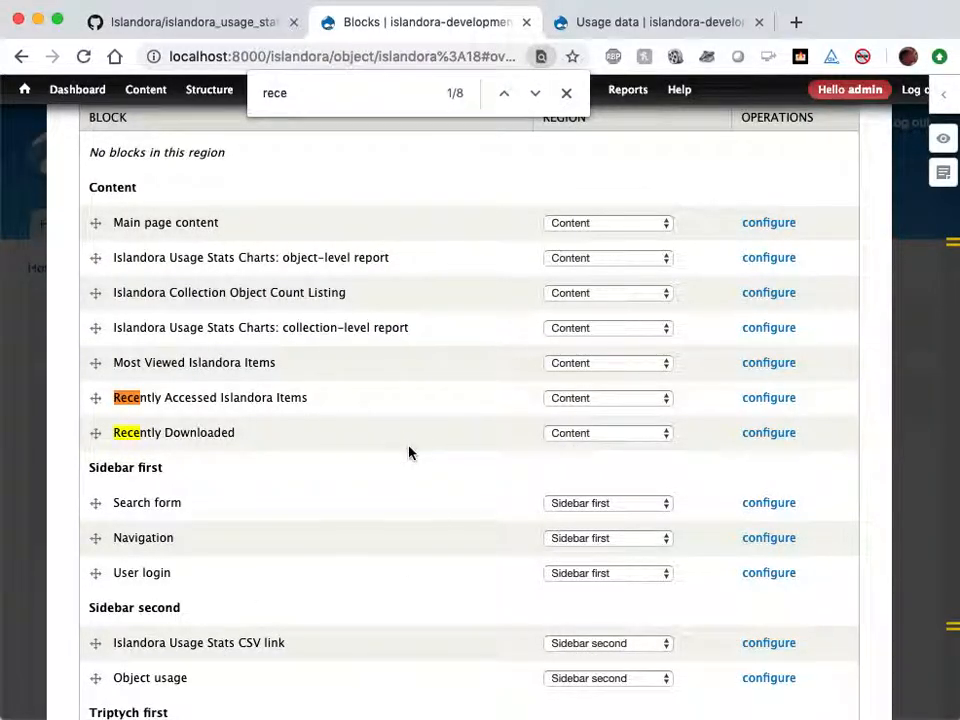
text(sear)
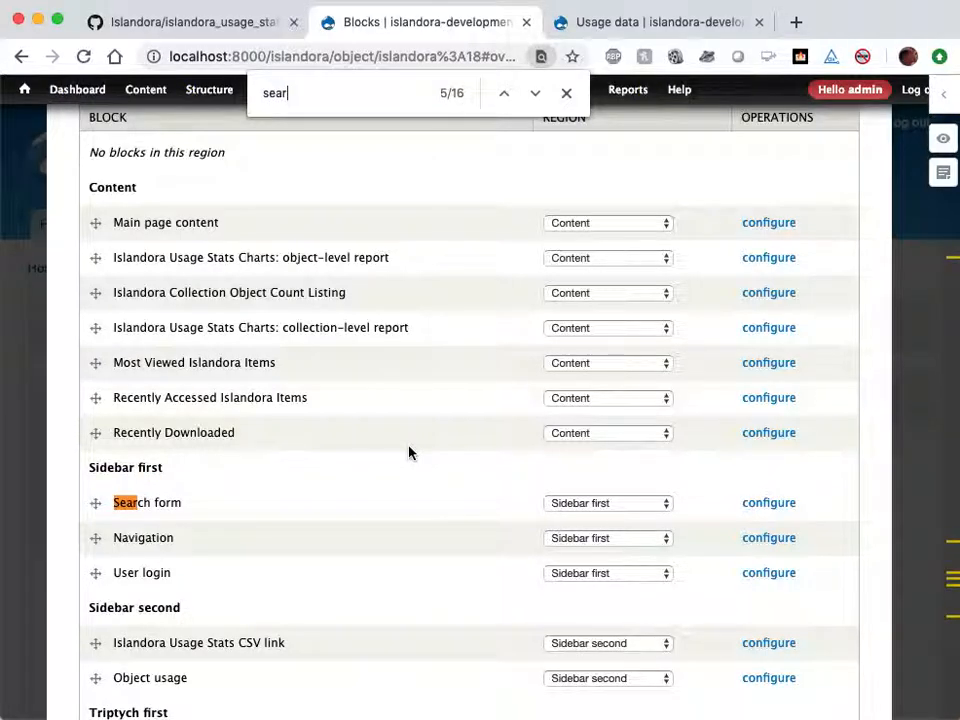
text(ched)
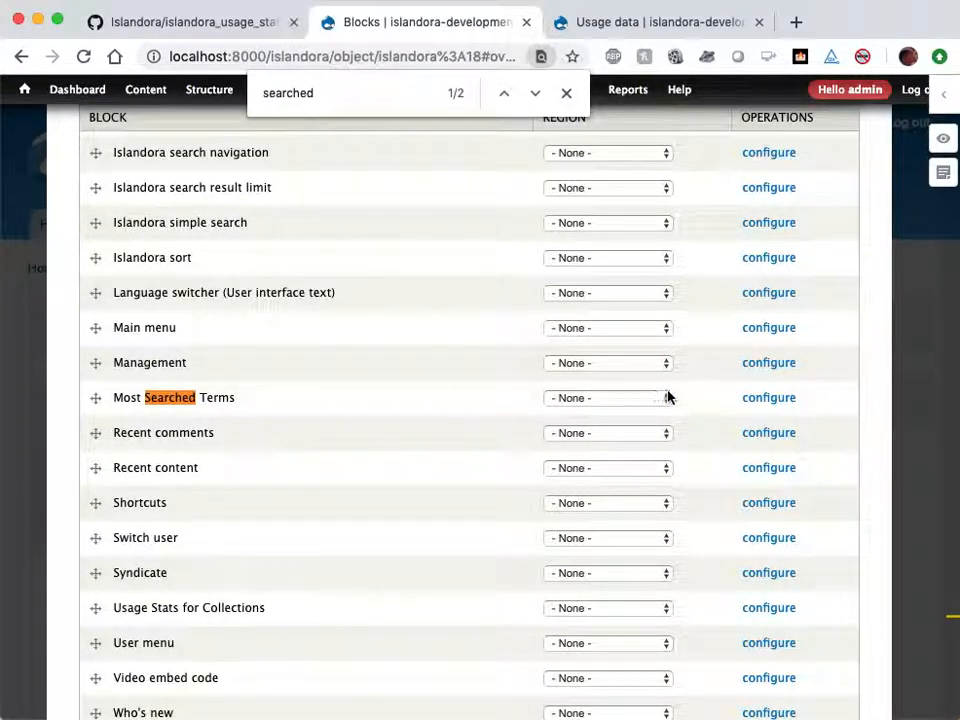
click(772, 399)
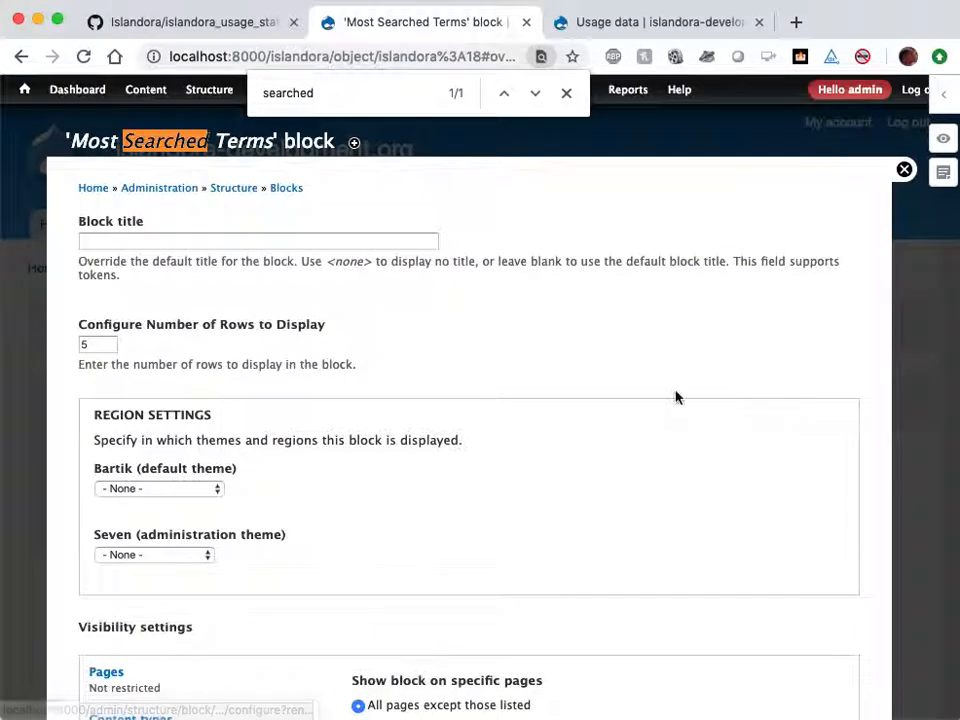
click(164, 490)
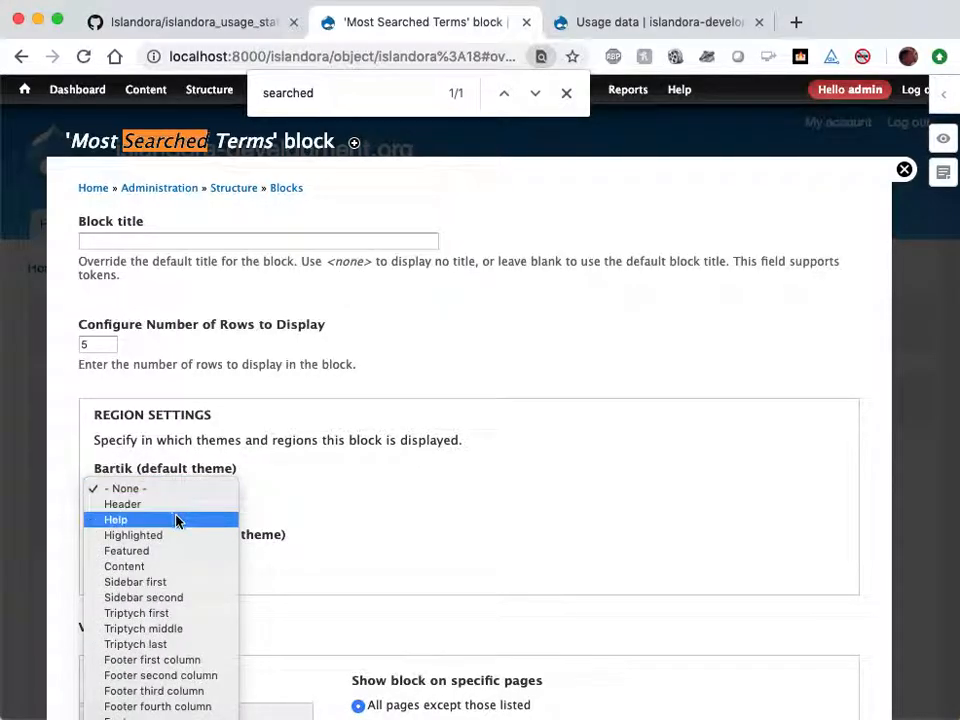
click(201, 567)
Restrict the Most Searched Terms block to only the listed page usage-data and save the block
scroll(378, 585, down, 3)
click(390, 592)
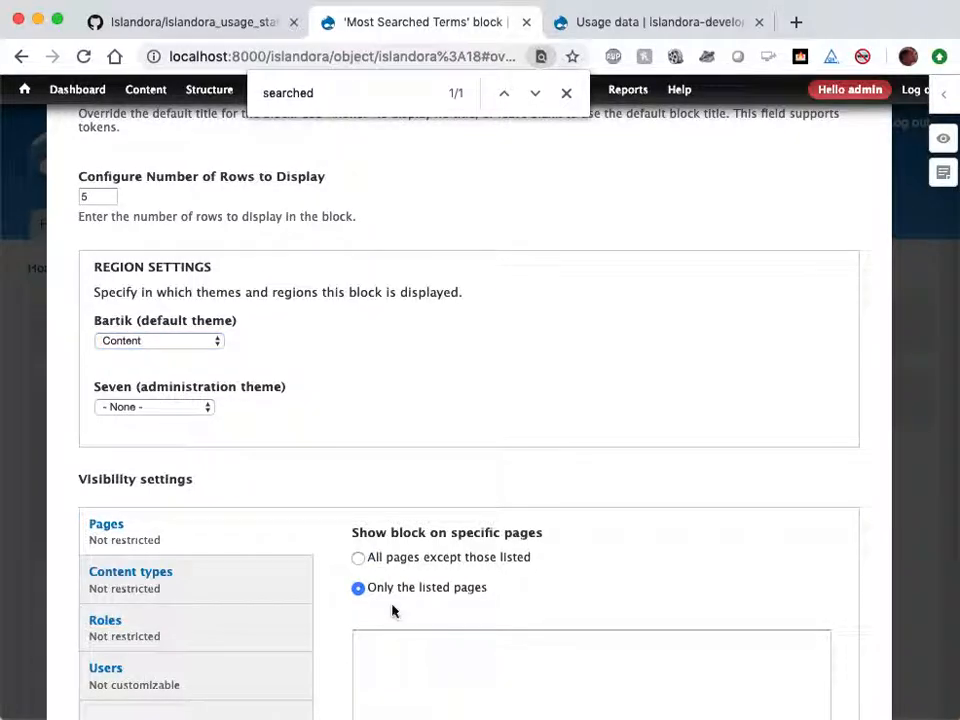
click(426, 659)
text(usage-)
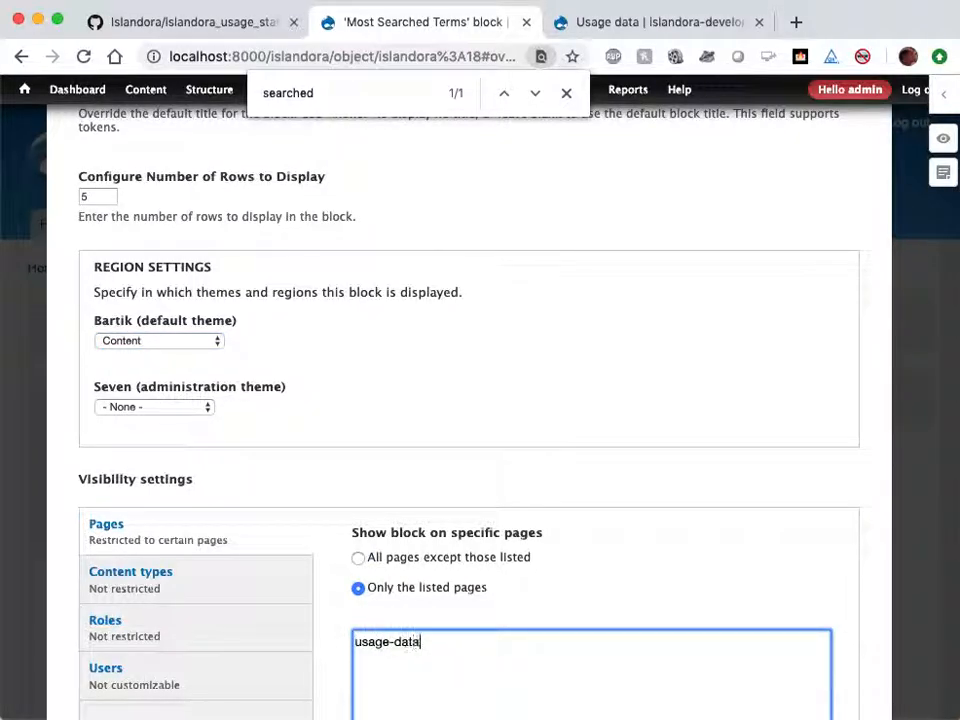
text(data)
scroll(268, 508, down, 3)
click(118, 630)
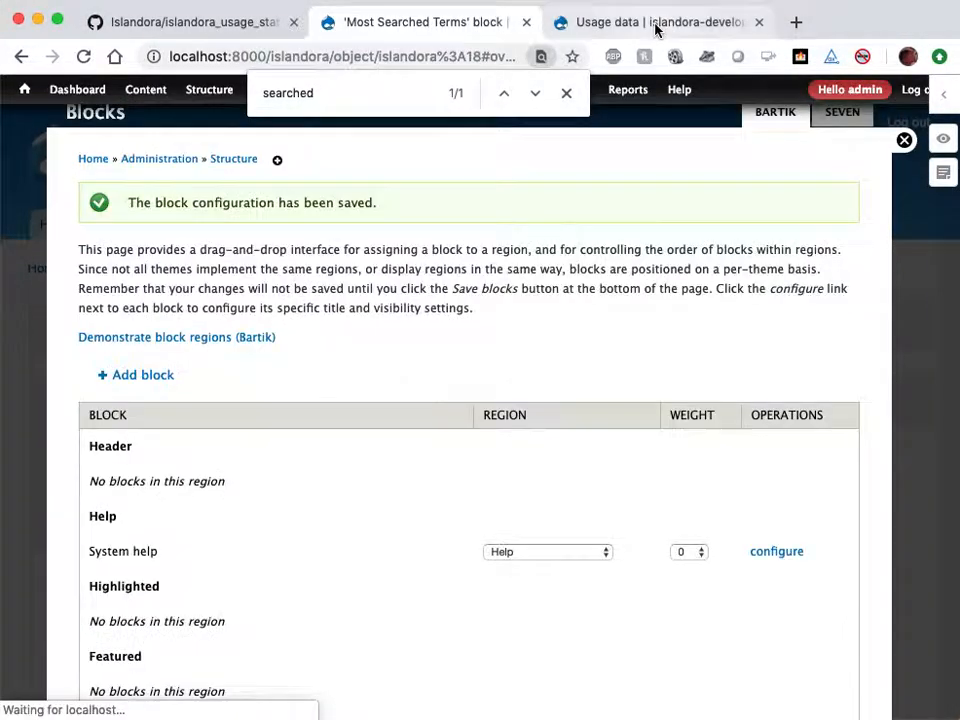
Reload the Usage data page and examine the Most Searched Terms block among the usage lists
click(656, 28)
click(82, 58)
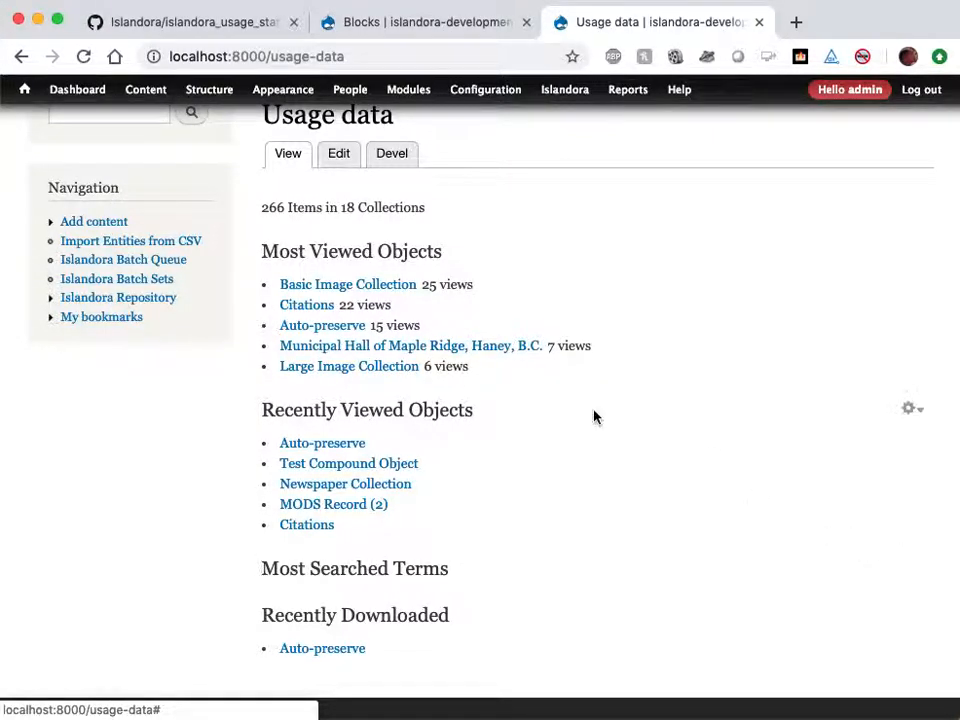
scroll(455, 303, up, 1)
scroll(455, 303, up, 3)
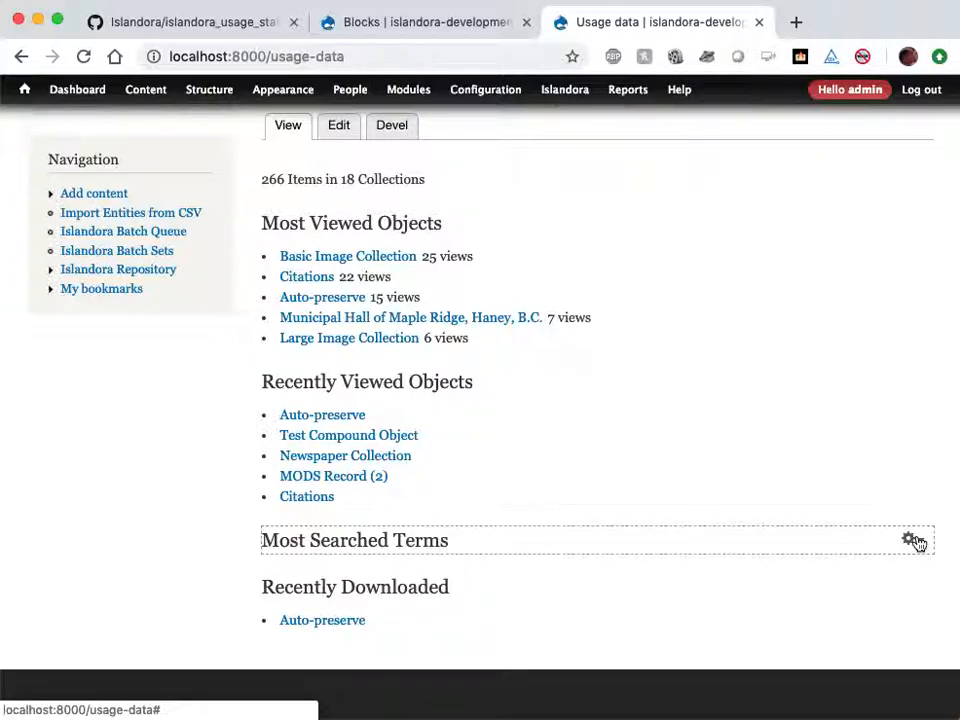
Open arcabc.ca/about/usage in a new browser tab and examine the live page's map, Most Viewed Objects and Most Searched Terms lists
click(792, 22)
text(arcabc.ca/about/usage#)
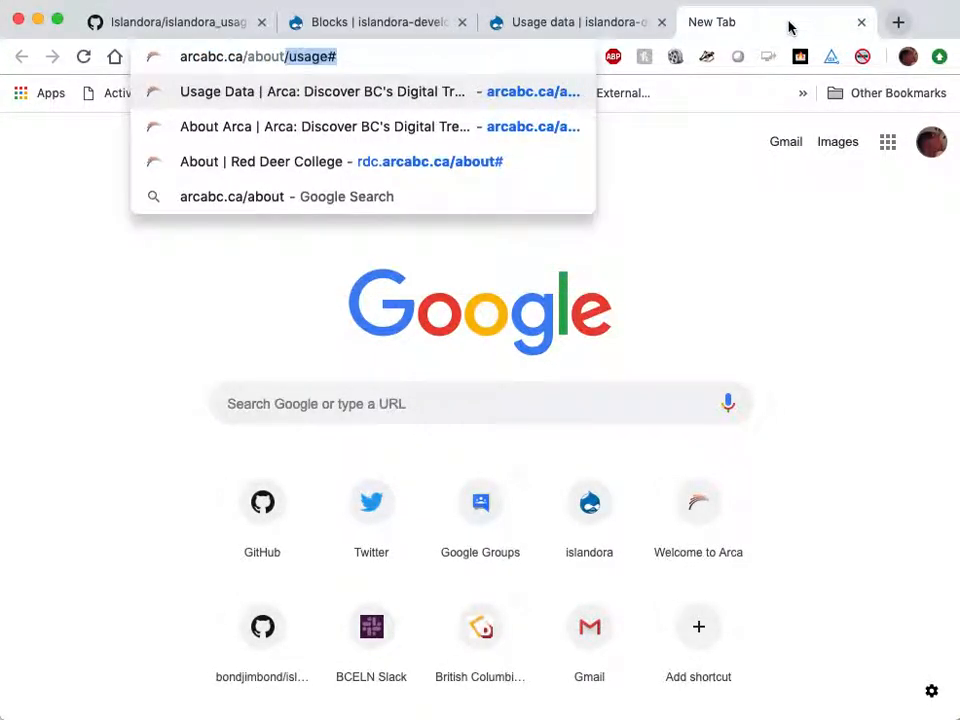
key(Return)
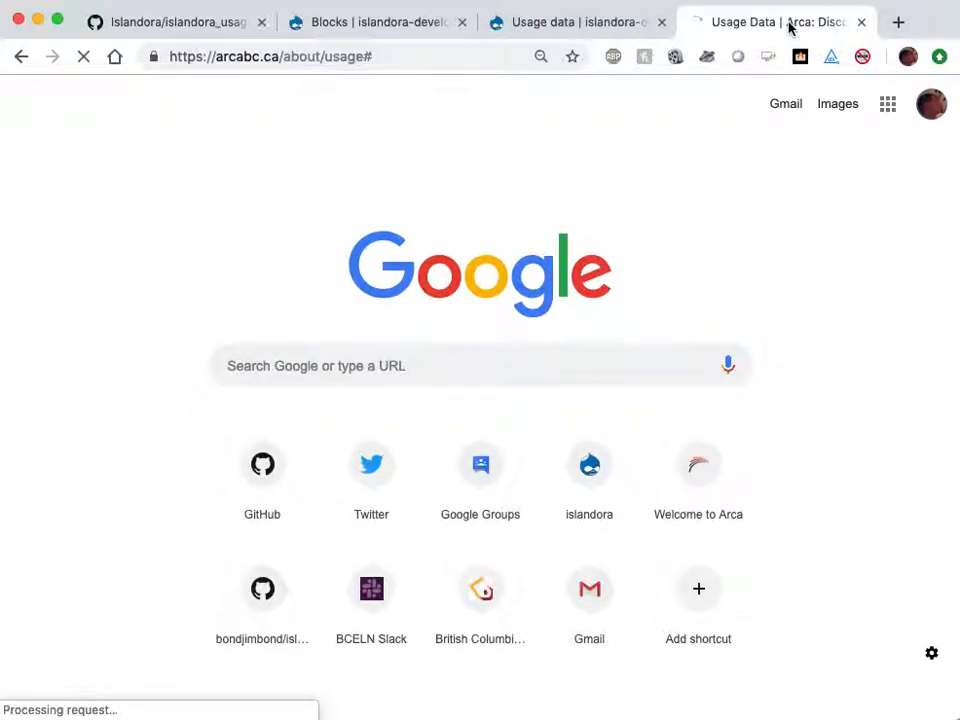
scroll(627, 299, down, 3)
scroll(627, 299, down, 4)
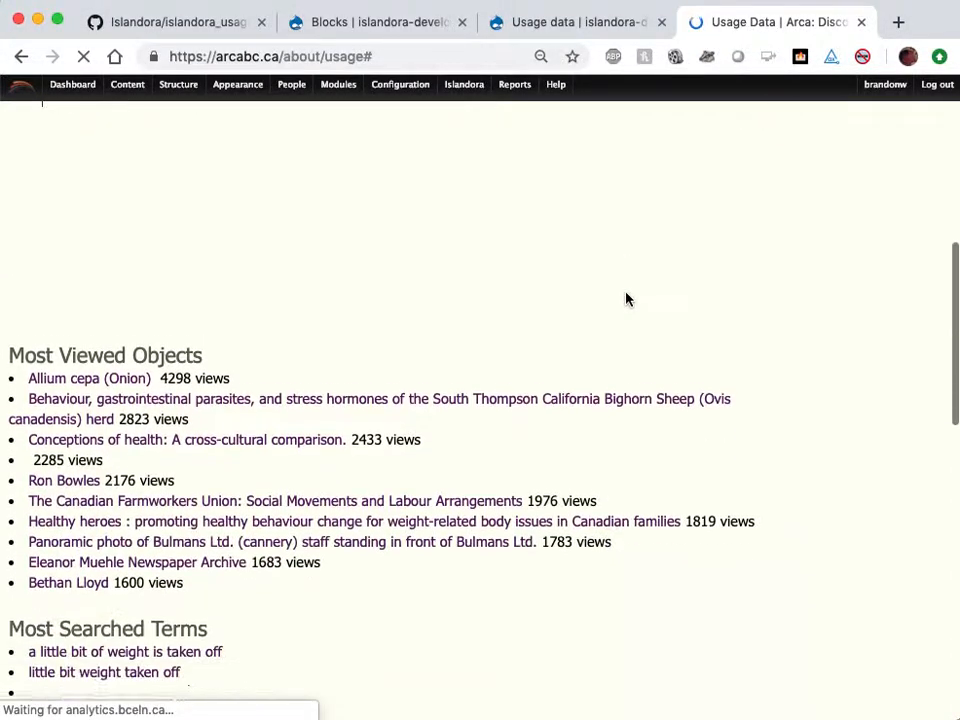
scroll(639, 309, up, 5)
scroll(857, 432, down, 5)
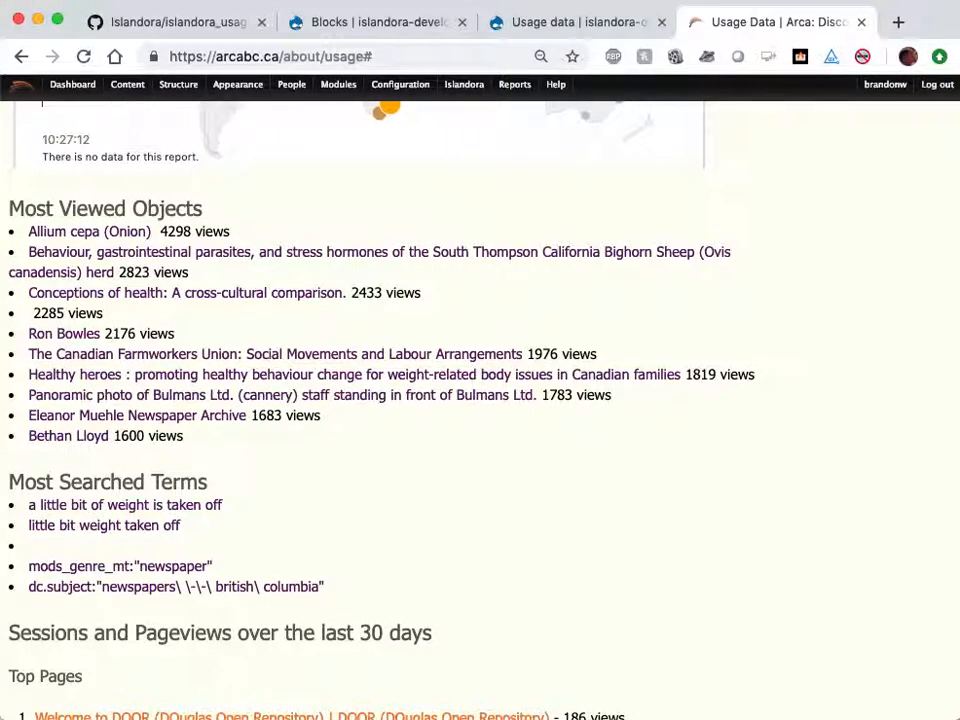
Return to the development site's blocks list, find the Usage Stats for Collections block and open its configuration
click(336, 26)
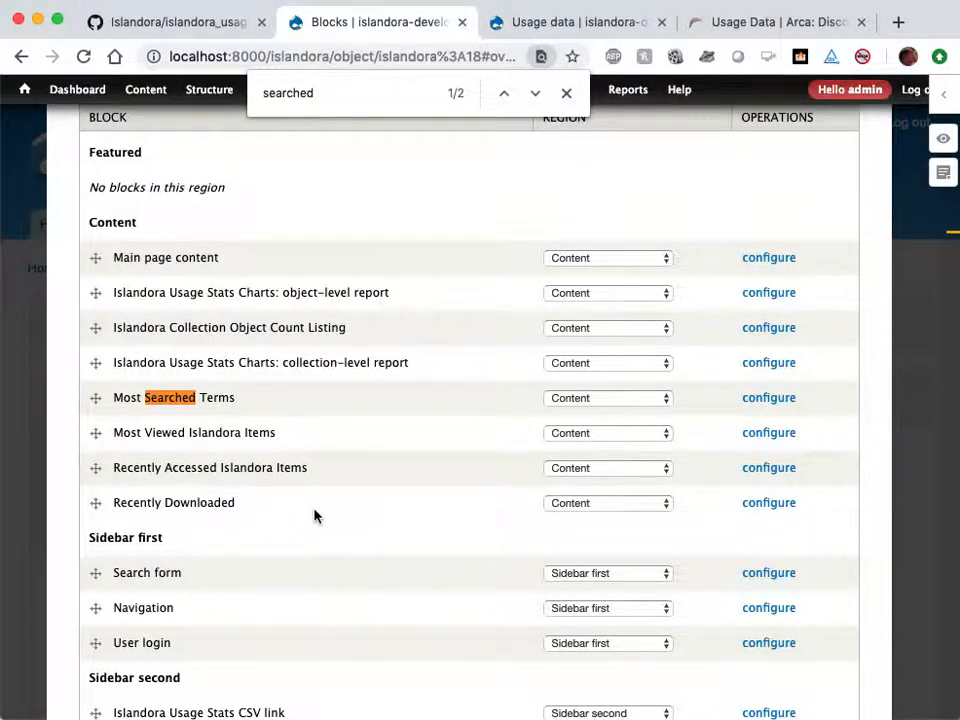
key(super+f)
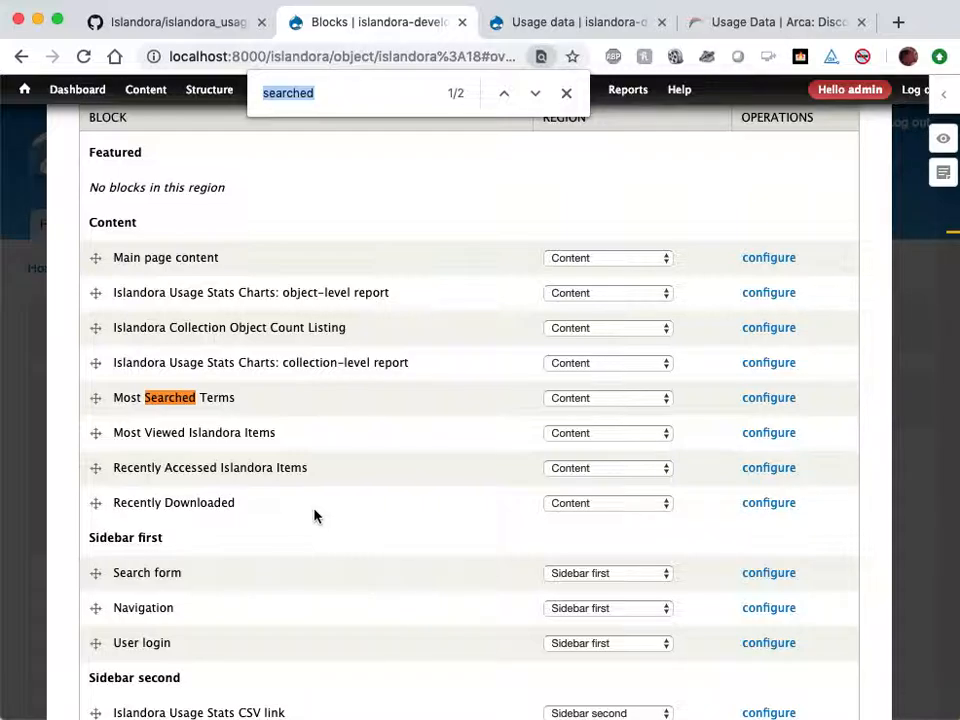
text(usage stats f)
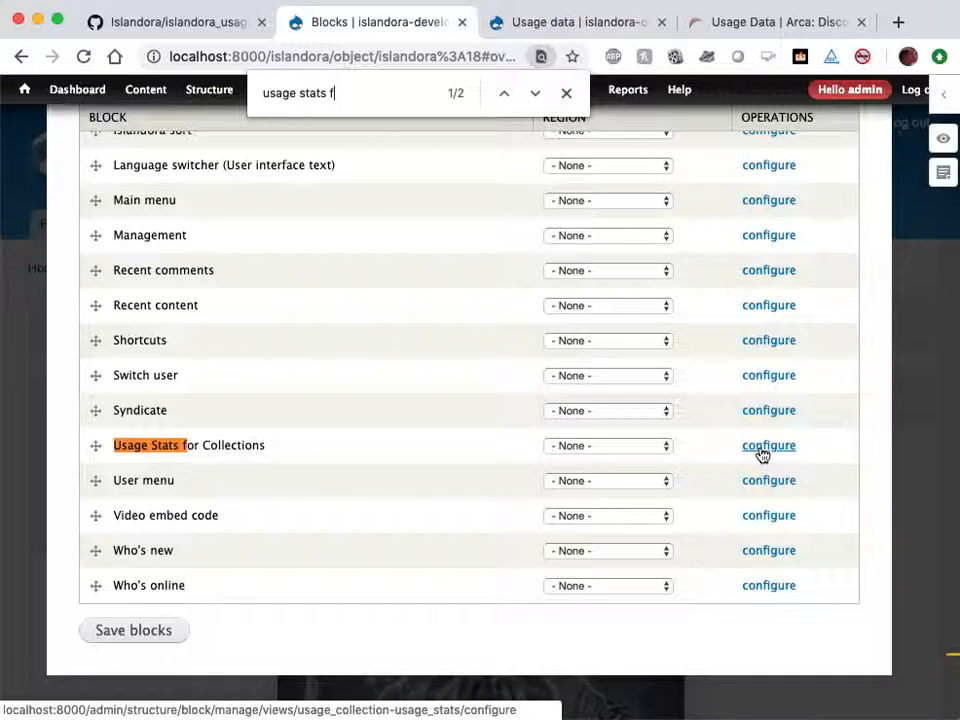
click(760, 452)
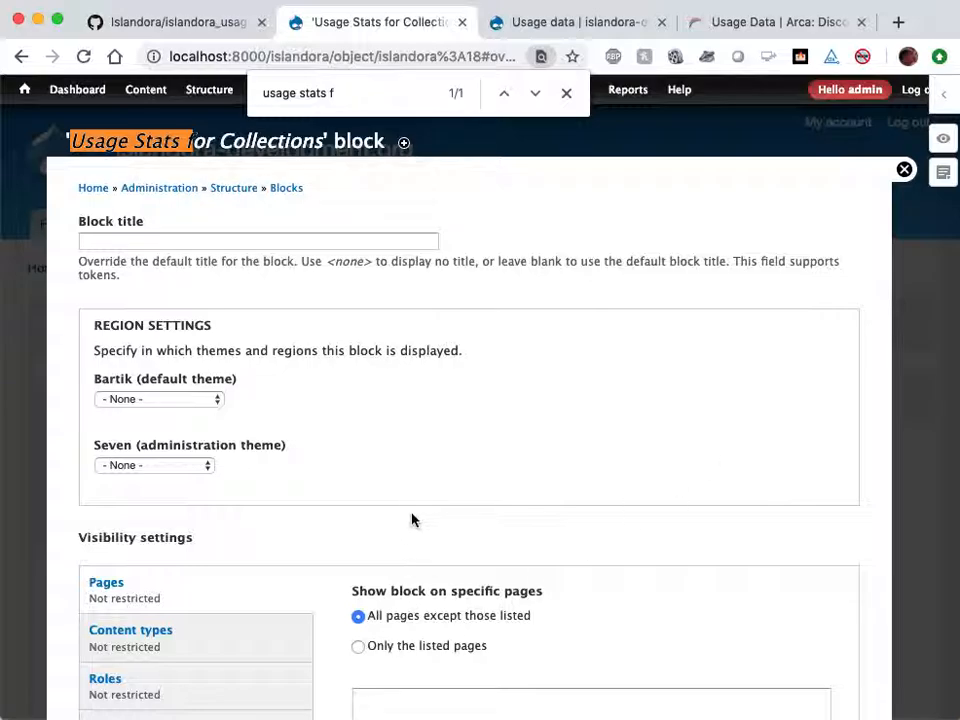
Restrict the Usage Stats for Collections block to only the listed pages islandora/object*, save the block and close the blocks overlay
scroll(408, 518, down, 1)
scroll(405, 517, down, 2)
click(358, 568)
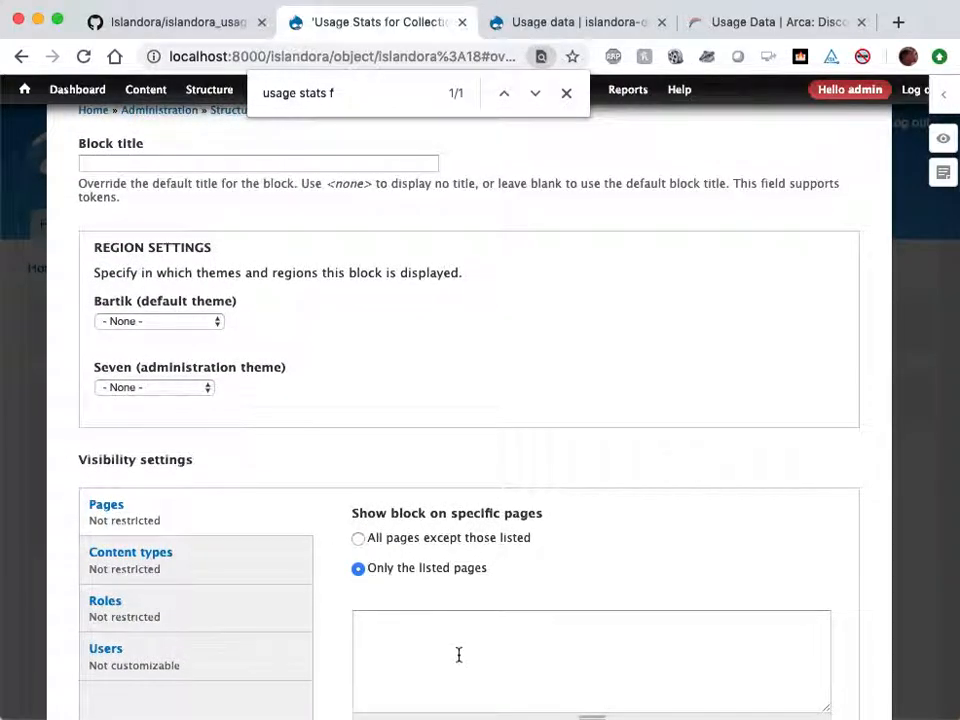
click(459, 655)
text(islandora/object/*)
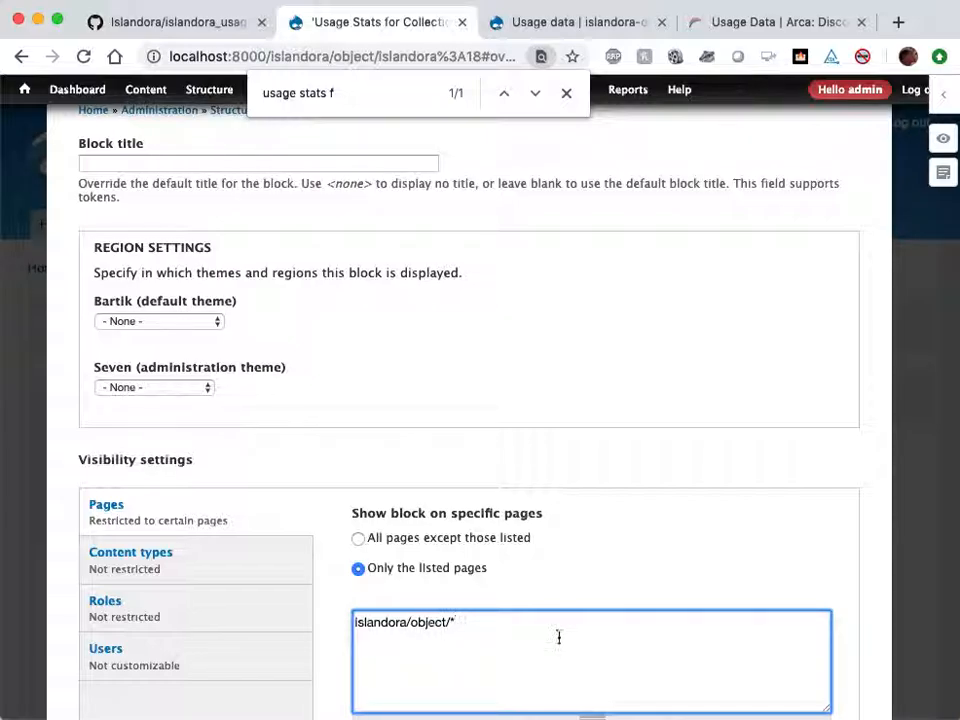
scroll(339, 542, down, 3)
key(BackSpace)
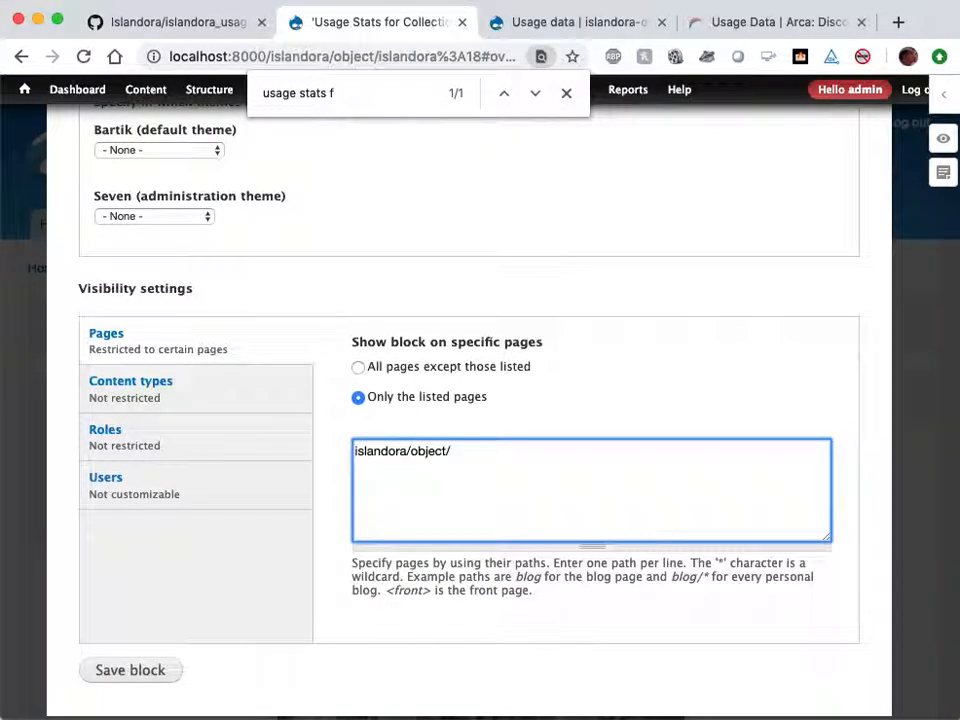
click(142, 681)
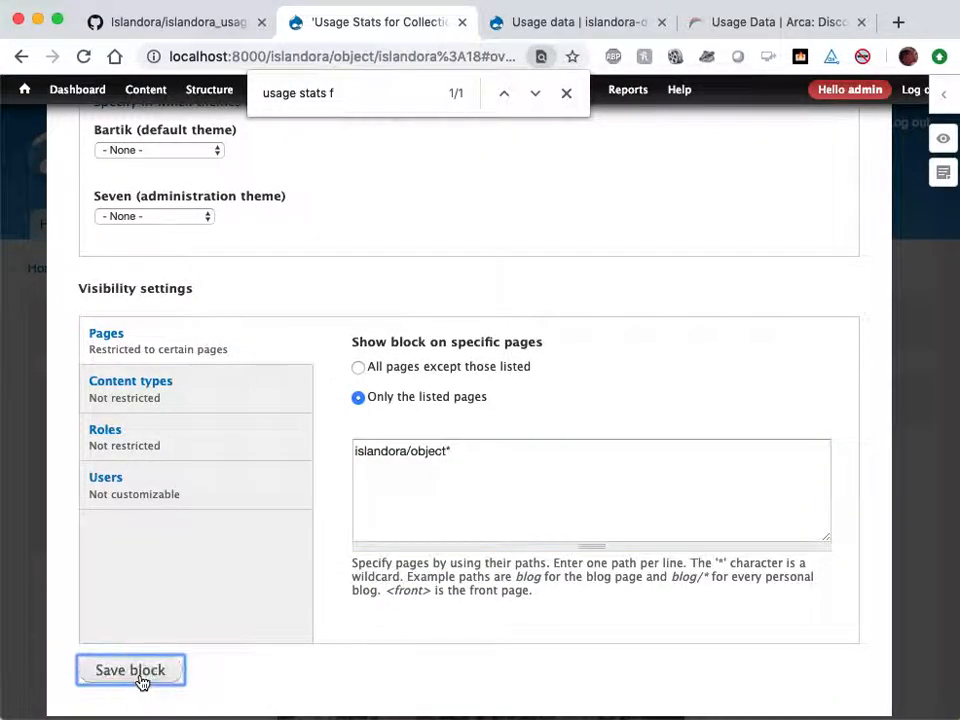
scroll(460, 478, up, 10)
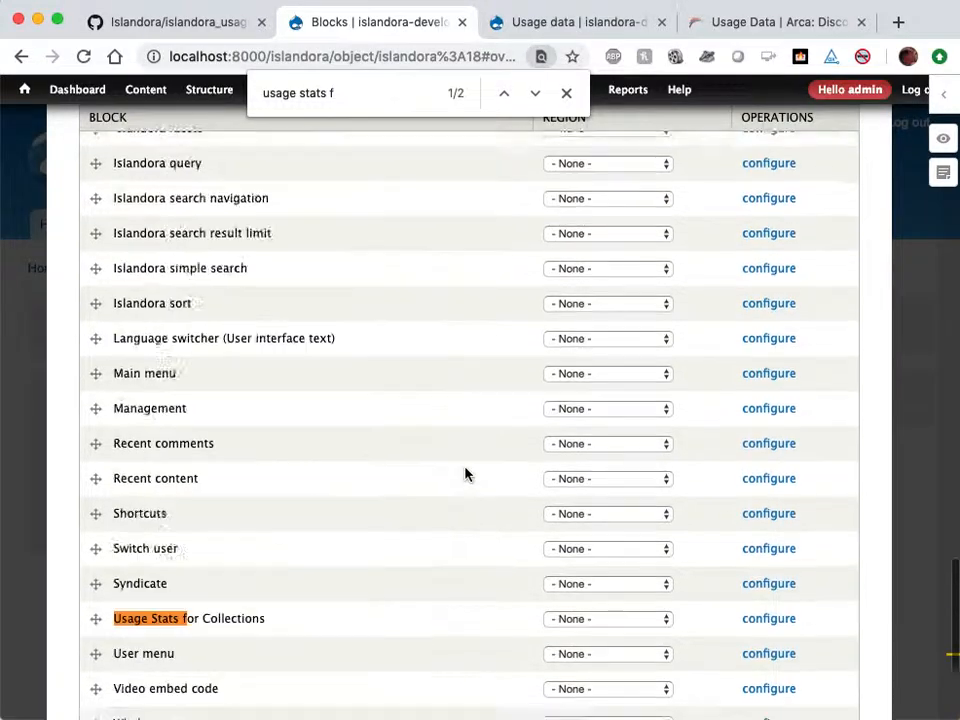
click(905, 168)
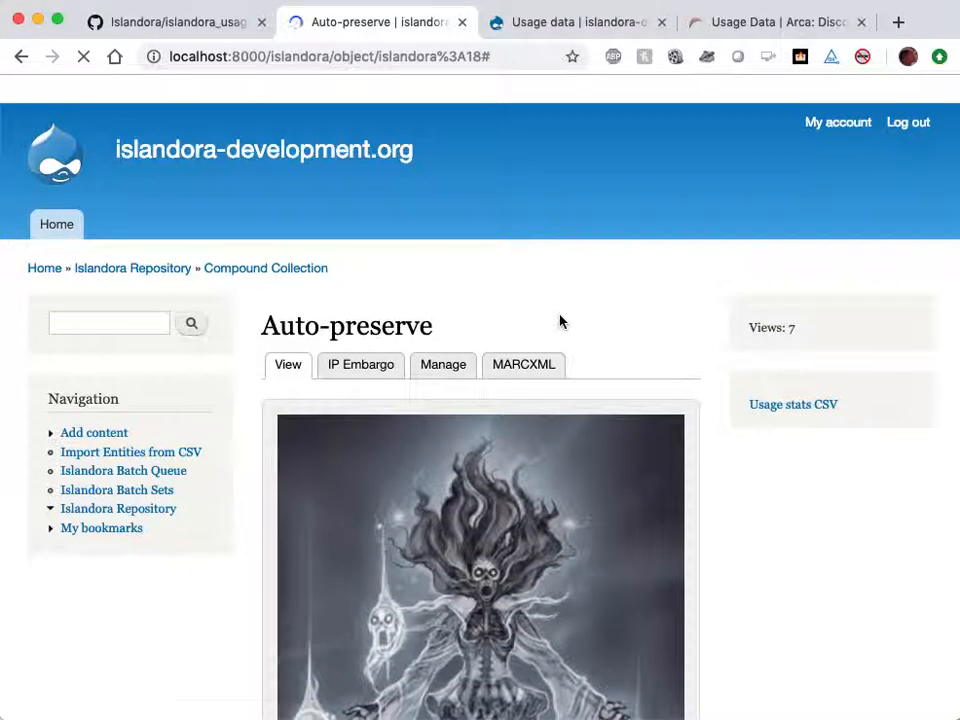
Go from the Auto-preserve object to its parent Compound Collection and check that page for the collection usage block
scroll(559, 316, down, 1)
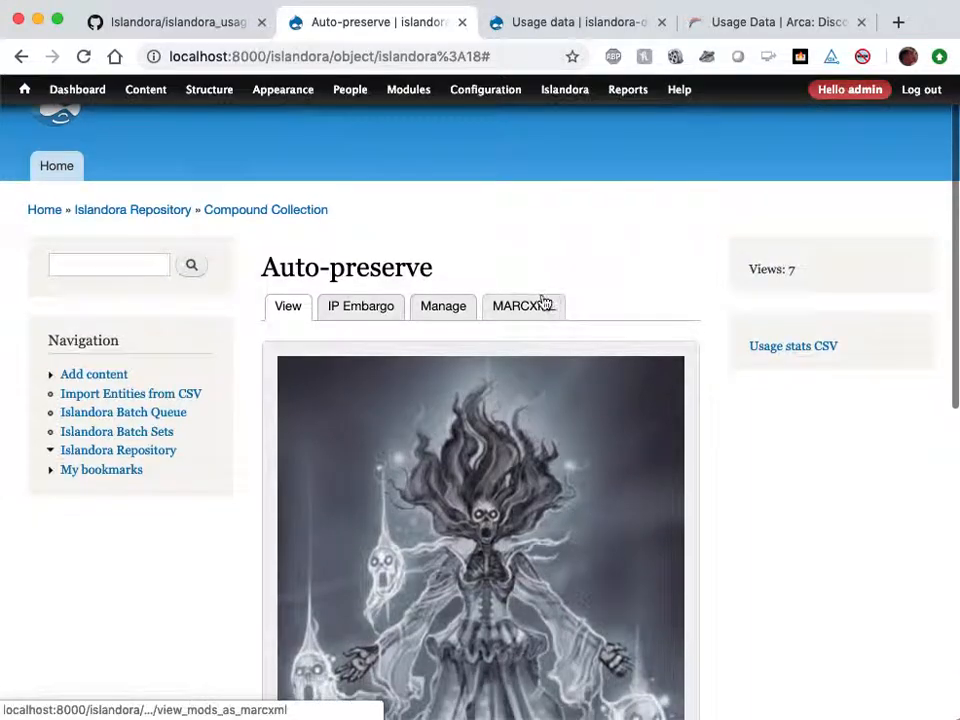
click(246, 212)
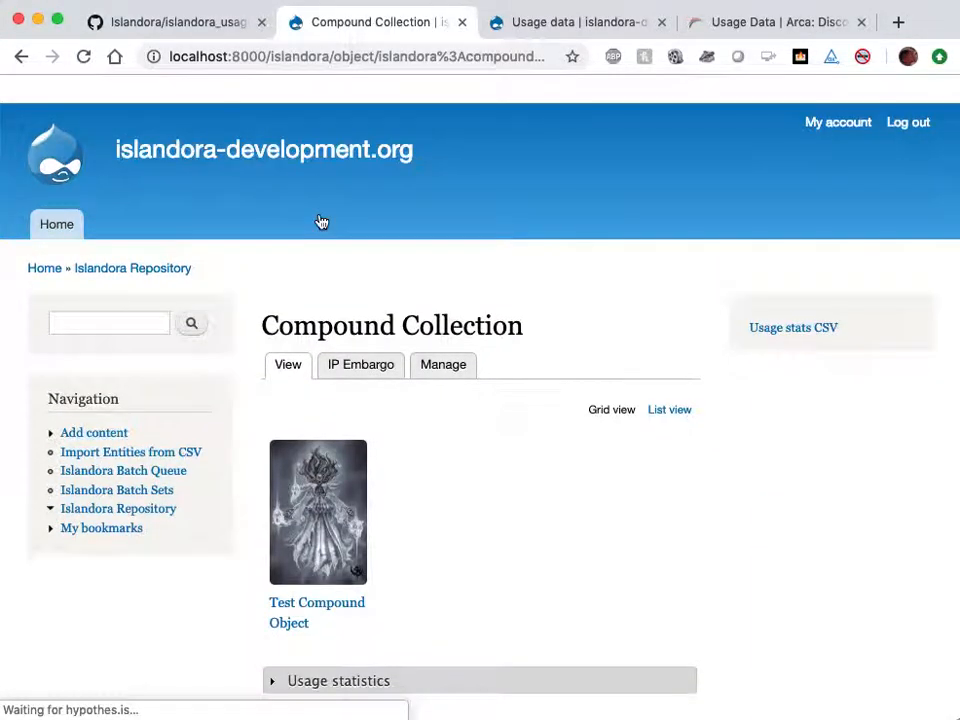
scroll(617, 298, down, 3)
scroll(617, 298, up, 2)
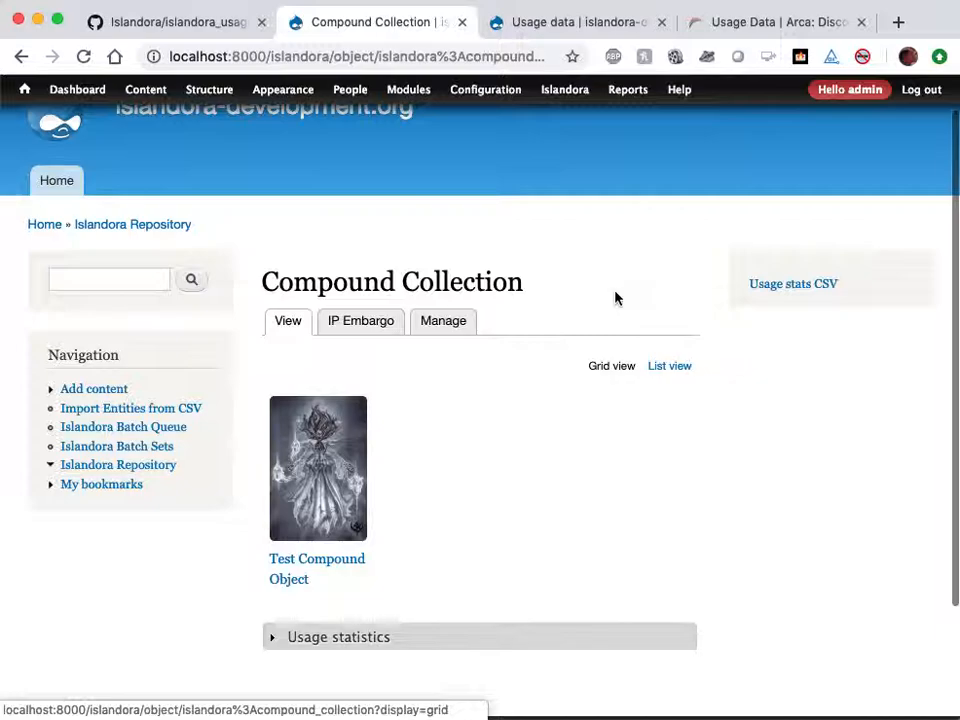
scroll(617, 298, down, 1)
Assign the Usage Stats for Collections block to the Sidebar second region, save the blocks and return to the Compound Collection page
mouse_move(209, 90)
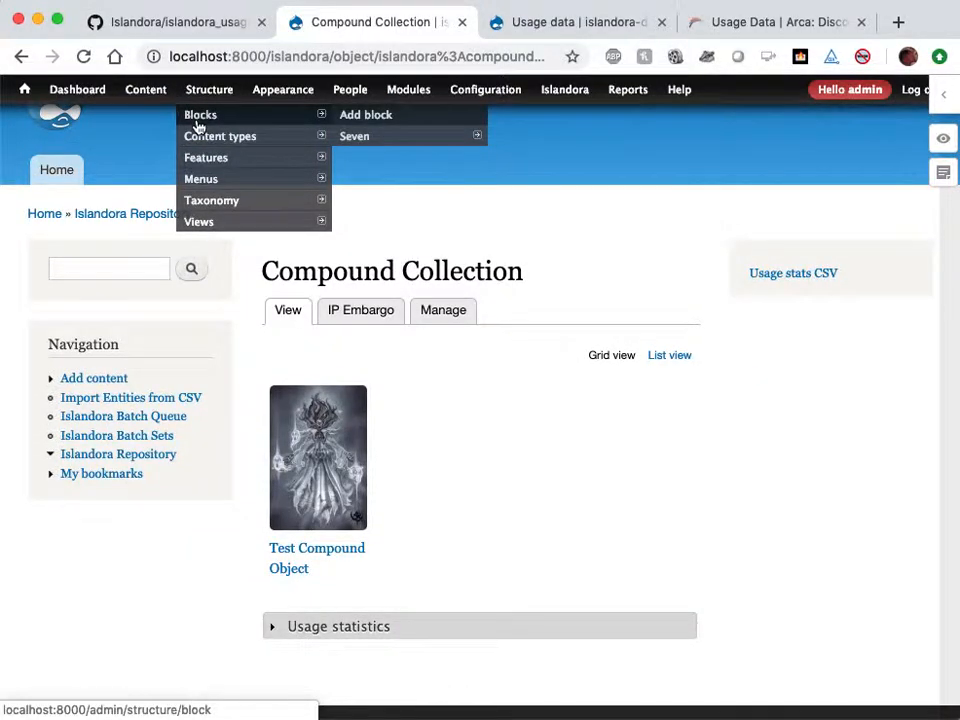
click(197, 122)
key(super+f)
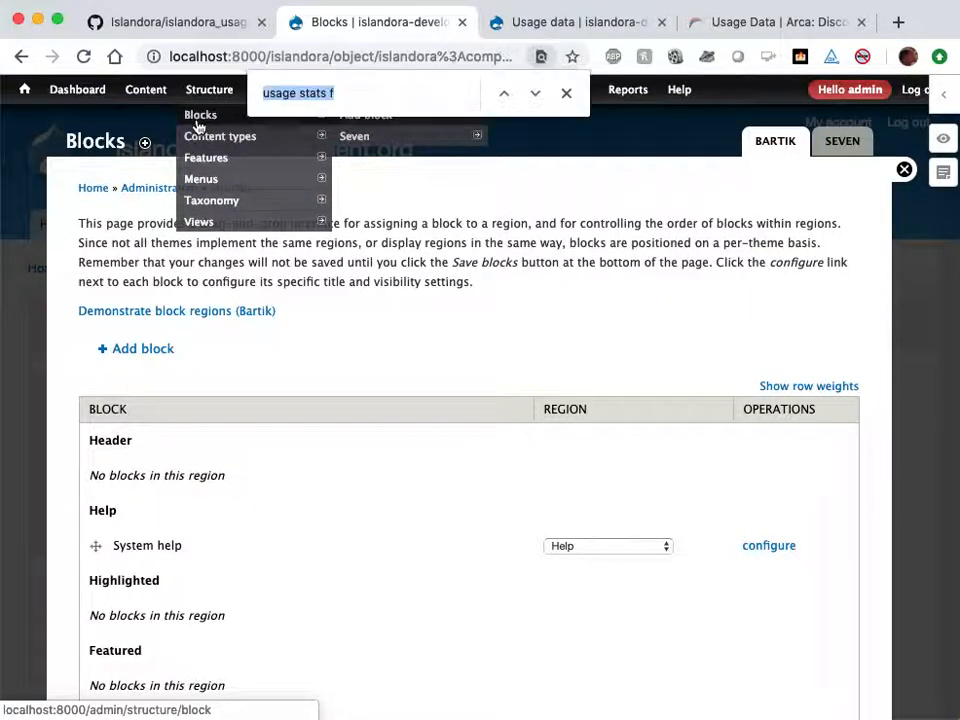
text(collections)
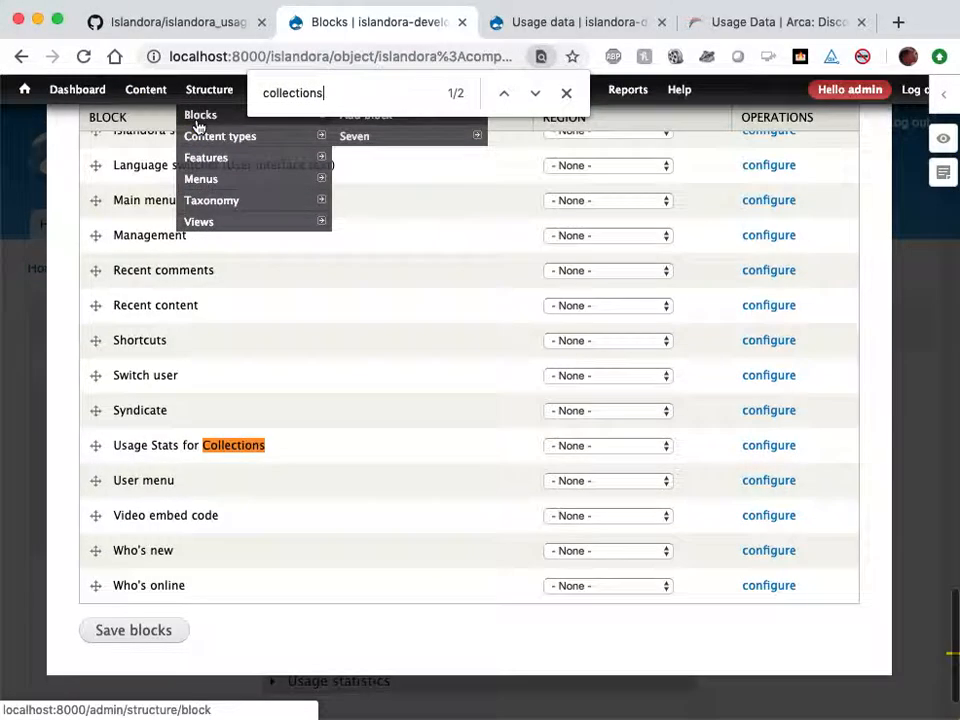
click(621, 447)
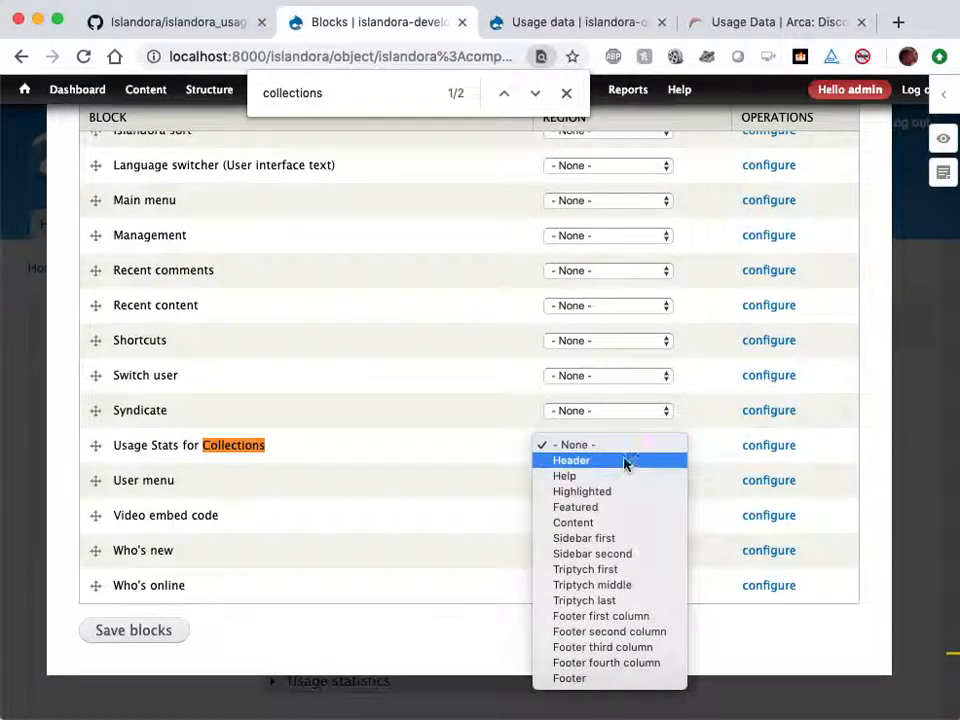
click(632, 554)
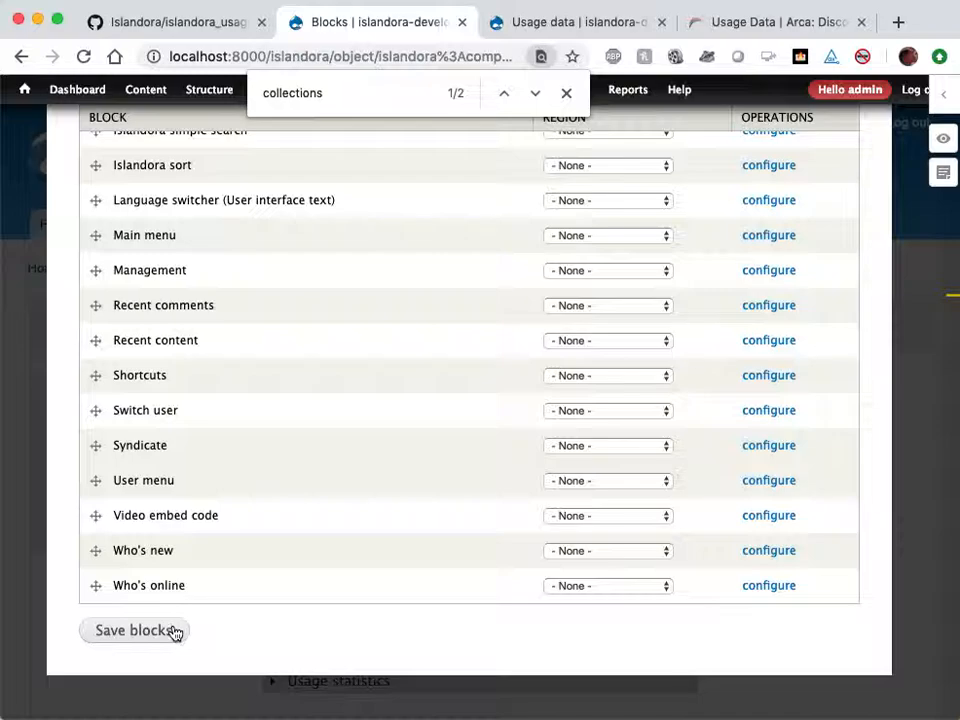
click(172, 630)
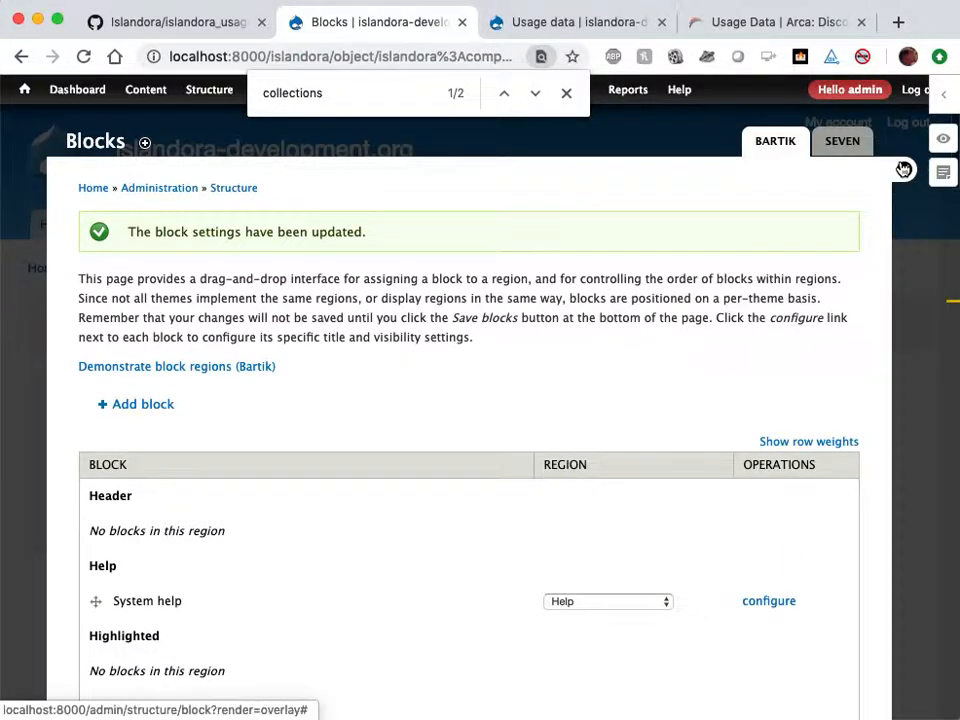
click(902, 167)
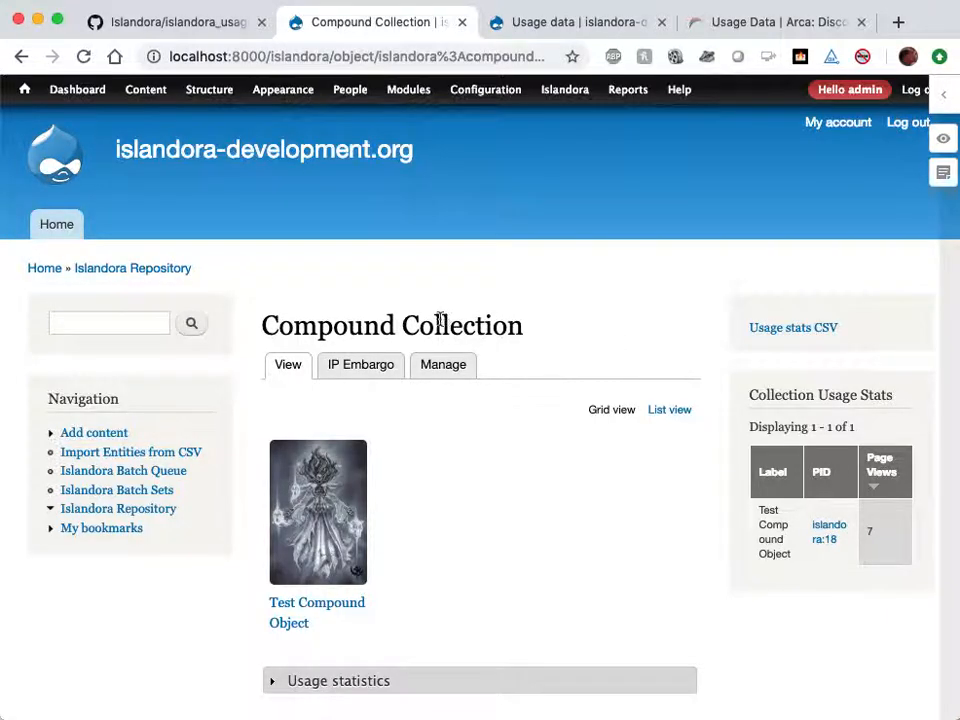
Open the top-level Islandora Repository collection and examine its Collection Usage Stats table
click(134, 271)
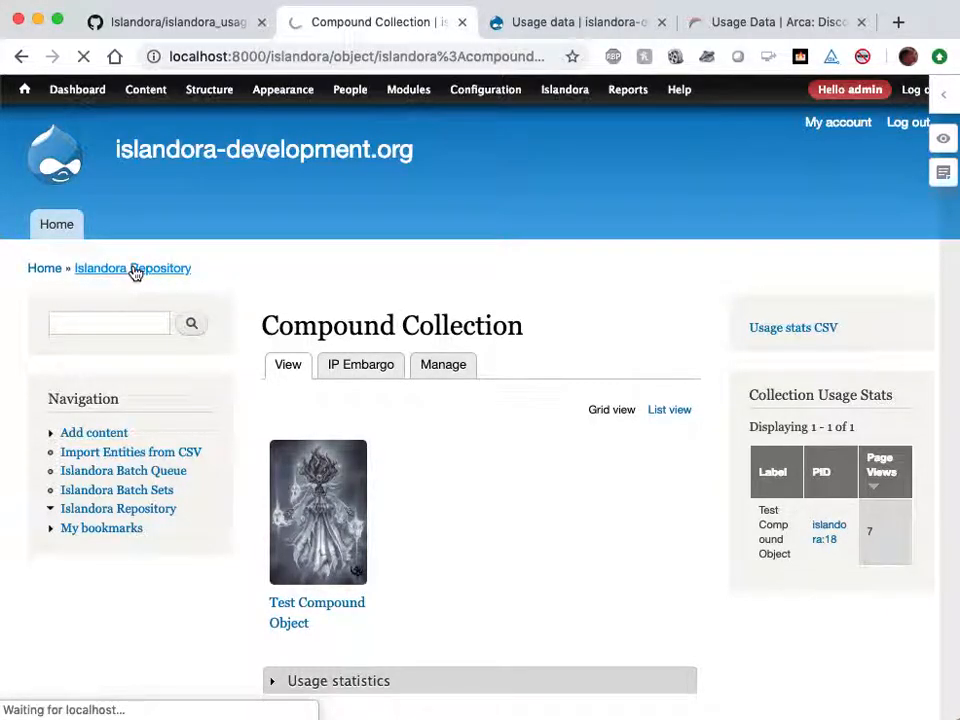
scroll(683, 431, down, 3)
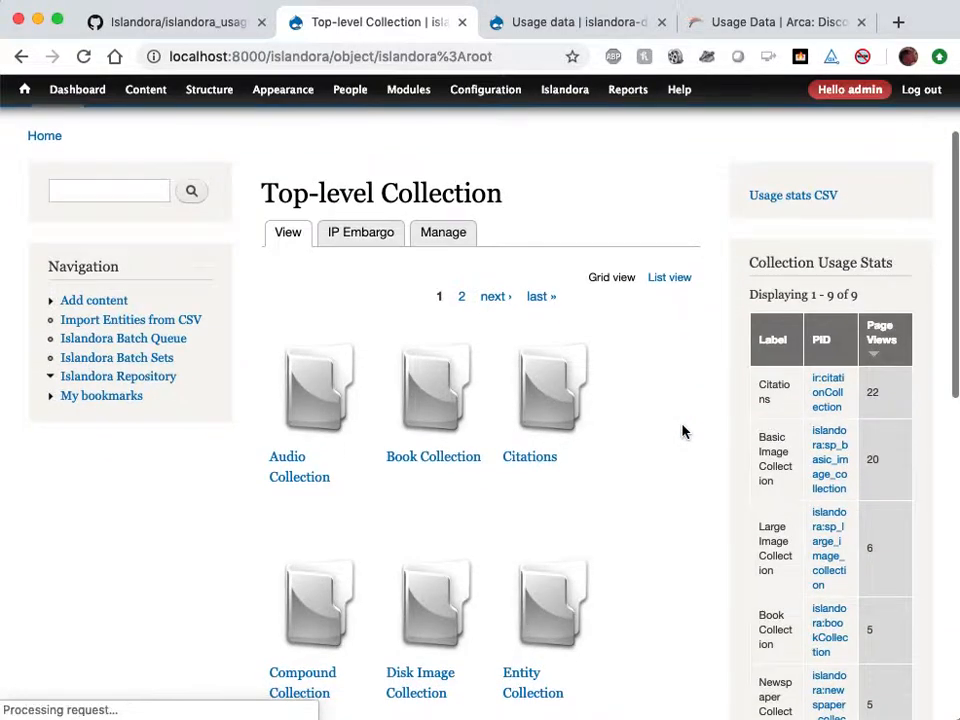
scroll(683, 431, down, 3)
scroll(748, 394, down, 5)
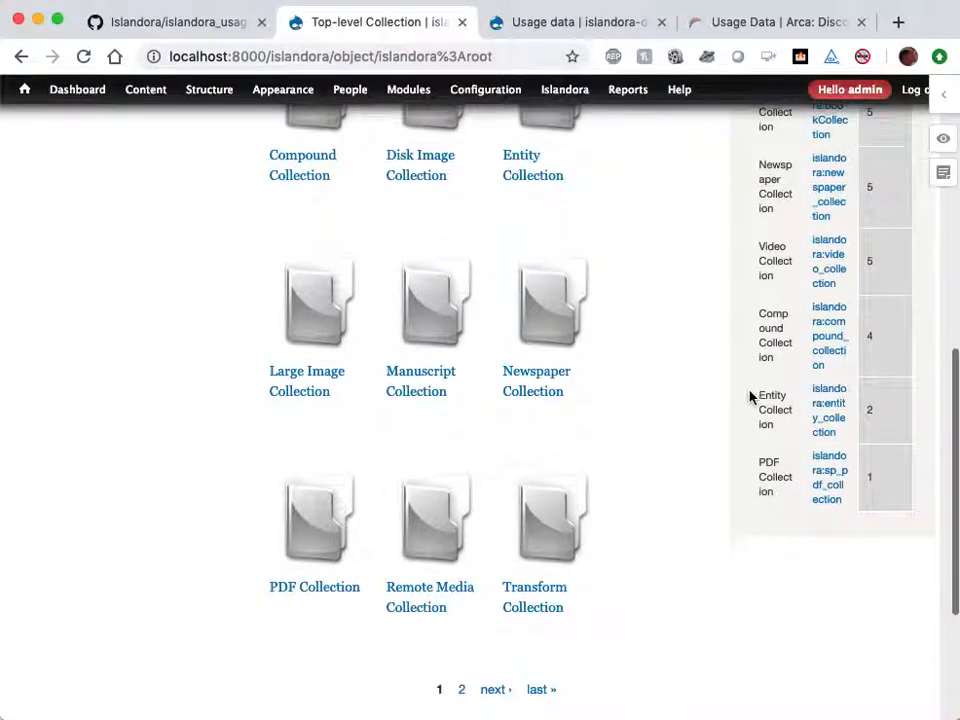
scroll(749, 396, up, 6)
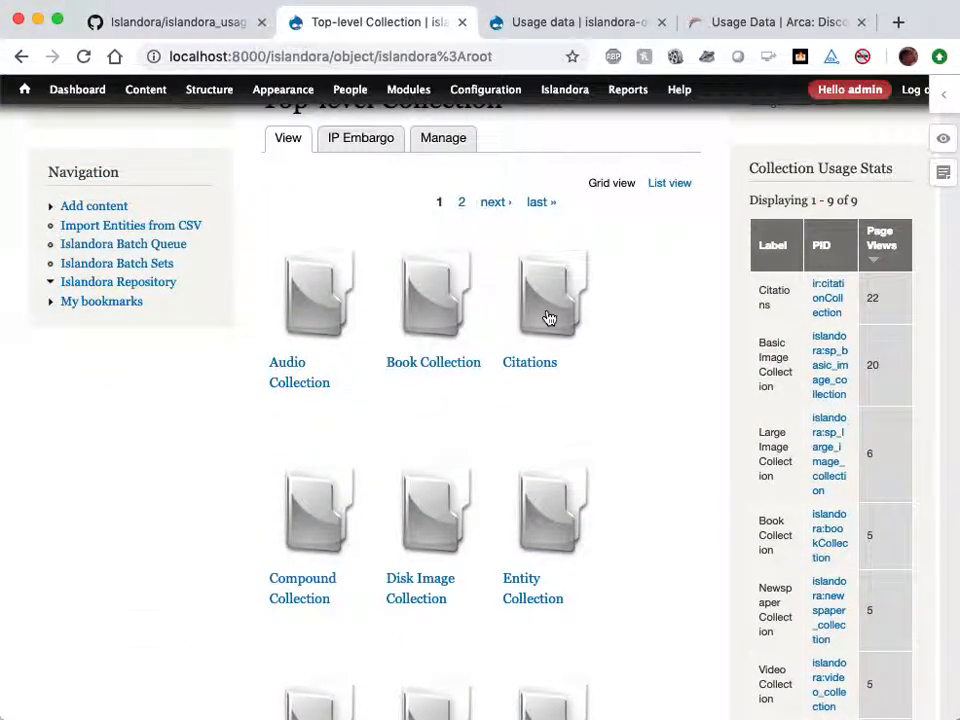
Open the Citations collection and examine the page views per object in its Collection Usage Stats table
click(548, 318)
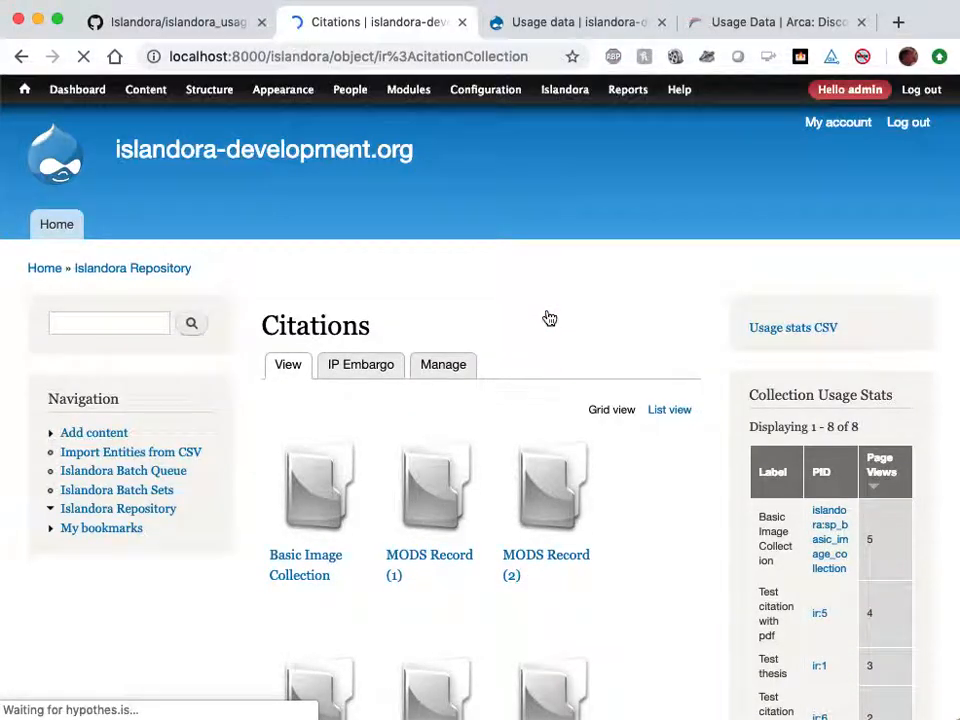
scroll(697, 513, down, 3)
scroll(797, 360, down, 2)
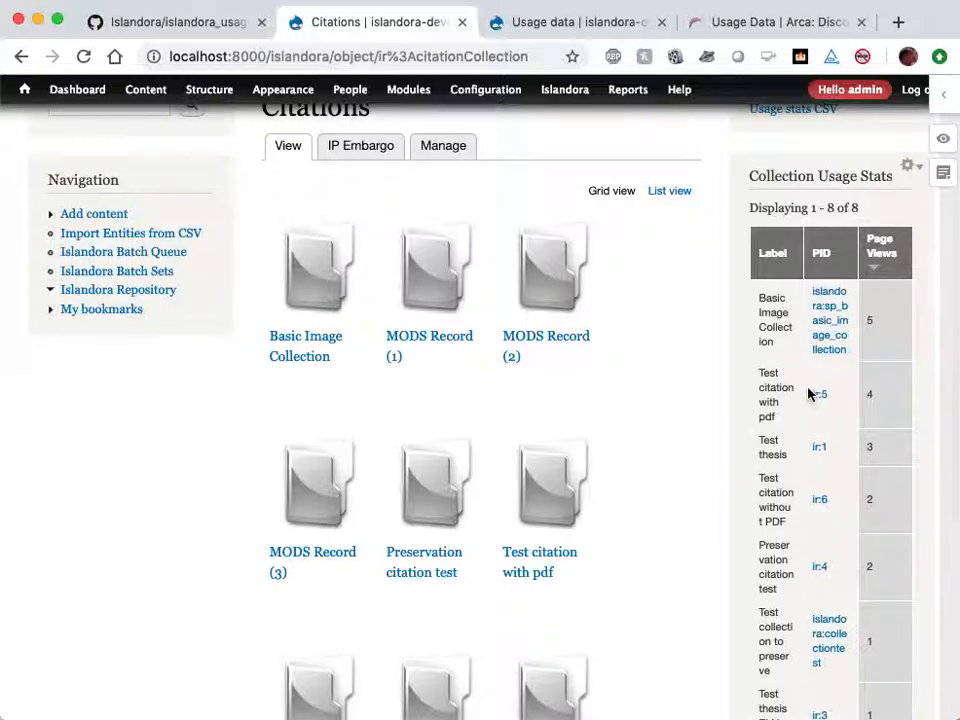
scroll(810, 396, down, 4)
scroll(807, 398, down, 1)
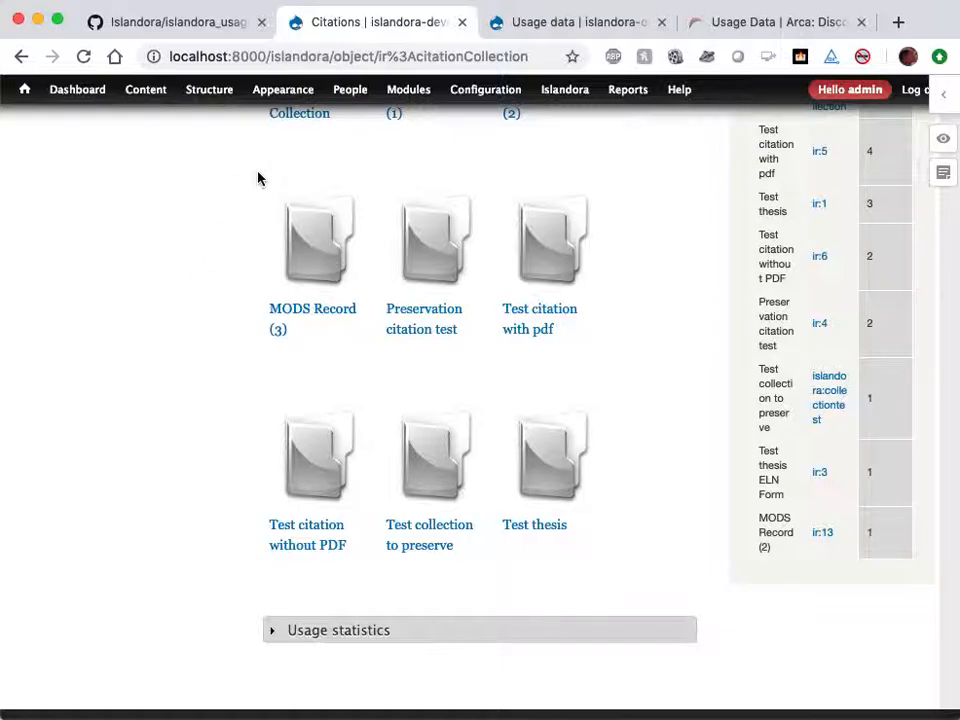
Start adding a new view and name it Test Usage View
mouse_move(216, 90)
mouse_move(200, 224)
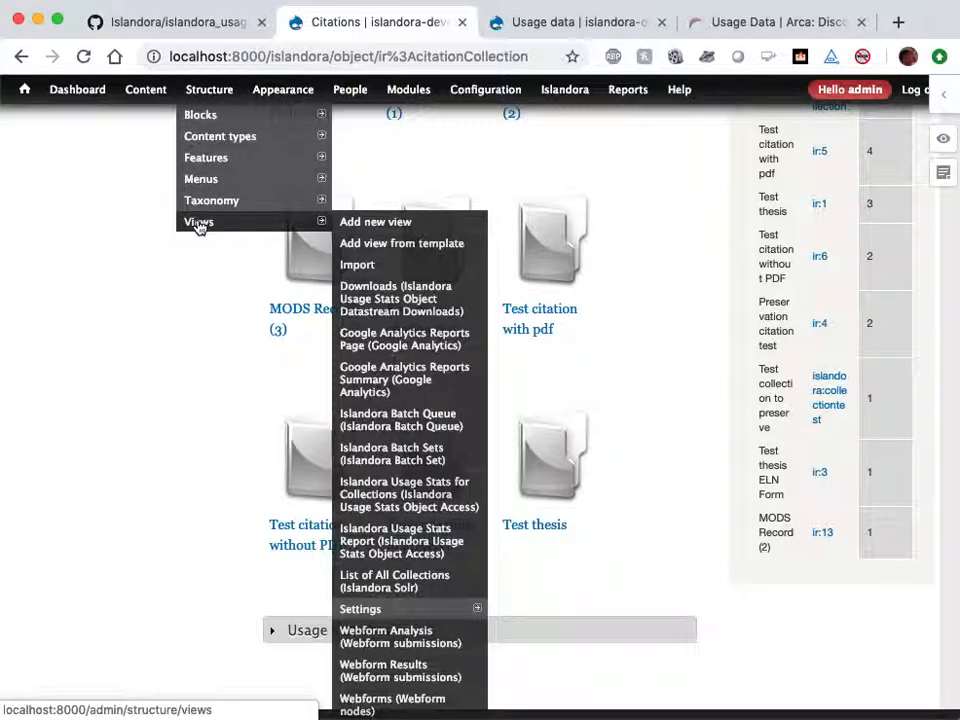
click(364, 222)
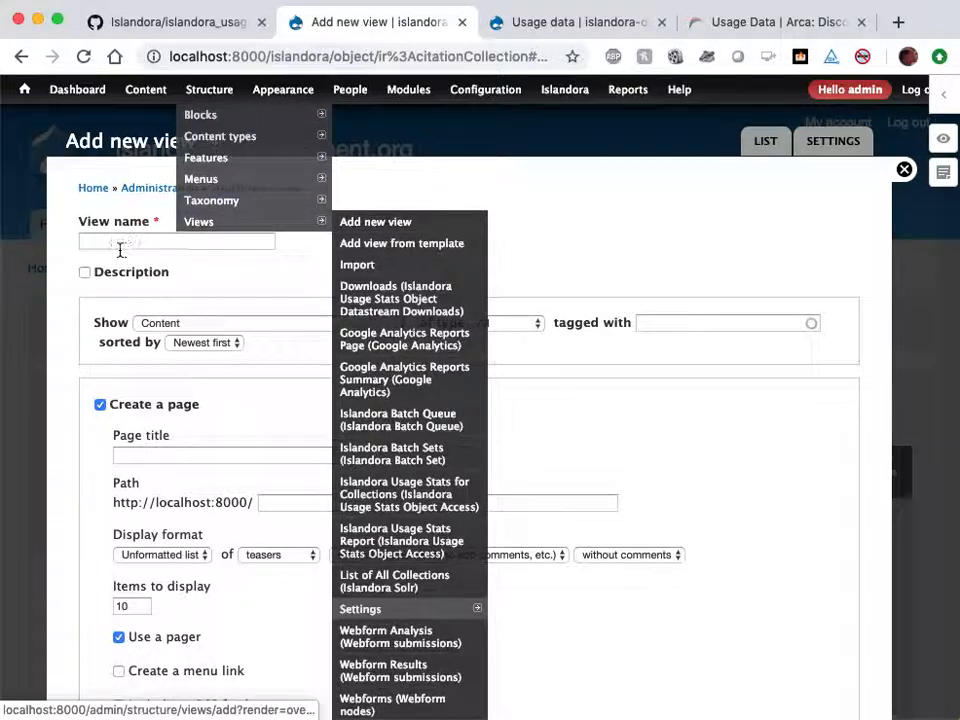
click(214, 241)
text(Tes)
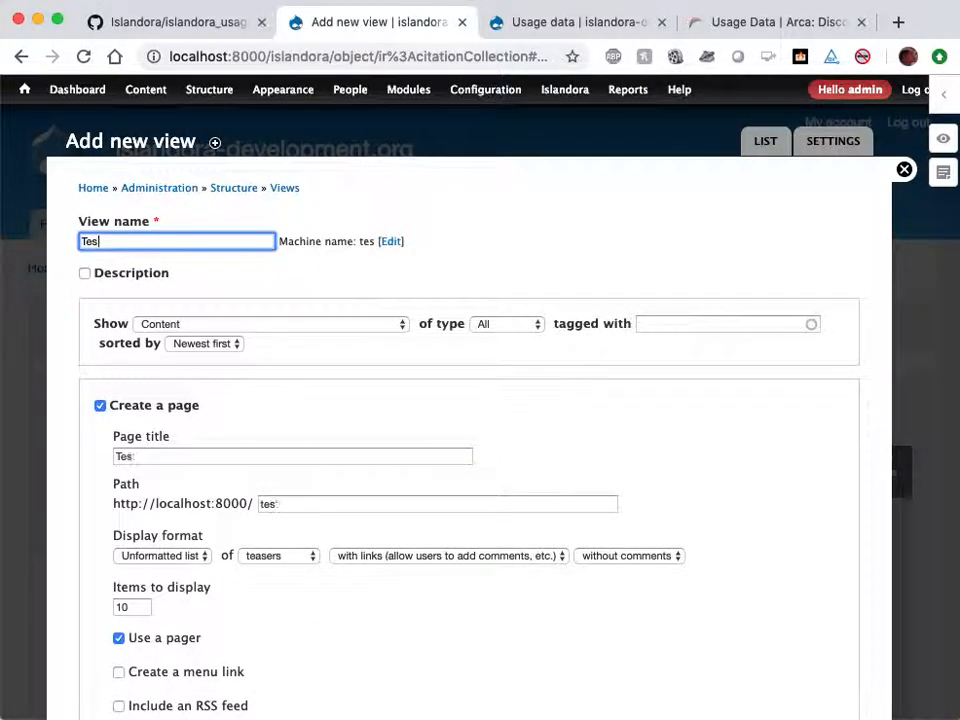
text(t Usage View)
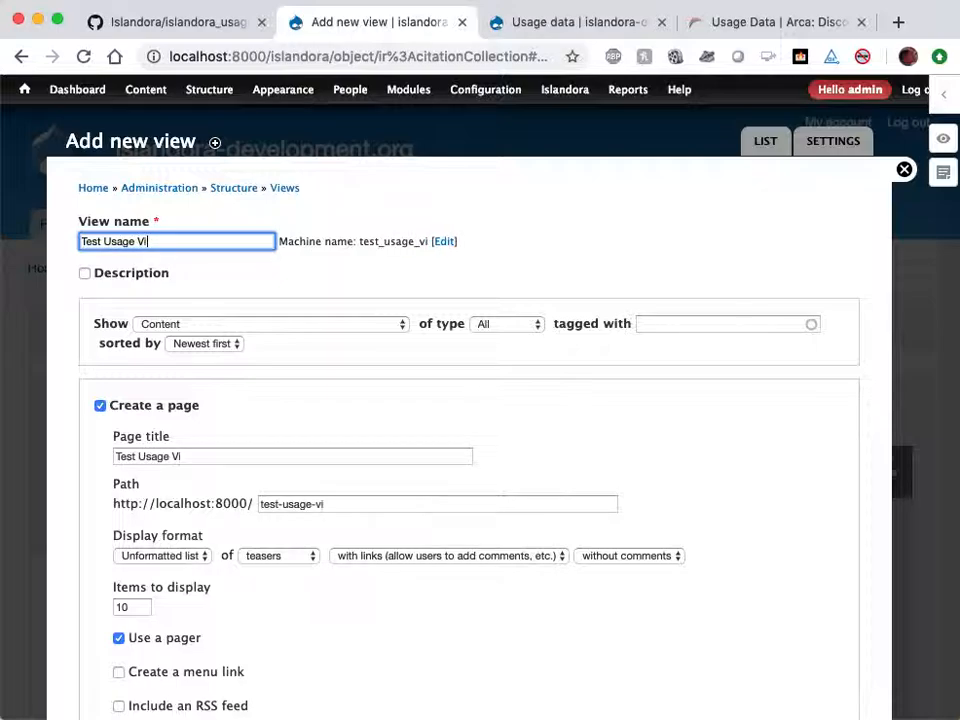
Base the new view on Islandora Usage Stats Object Datastream Downloads and continue to its editing page
click(295, 326)
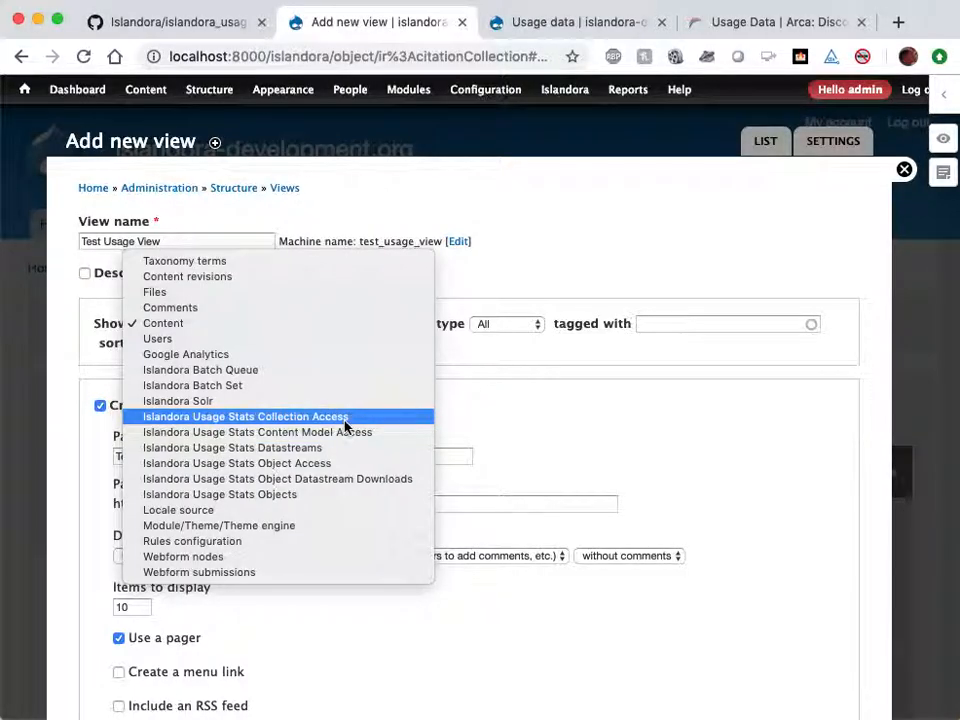
click(381, 484)
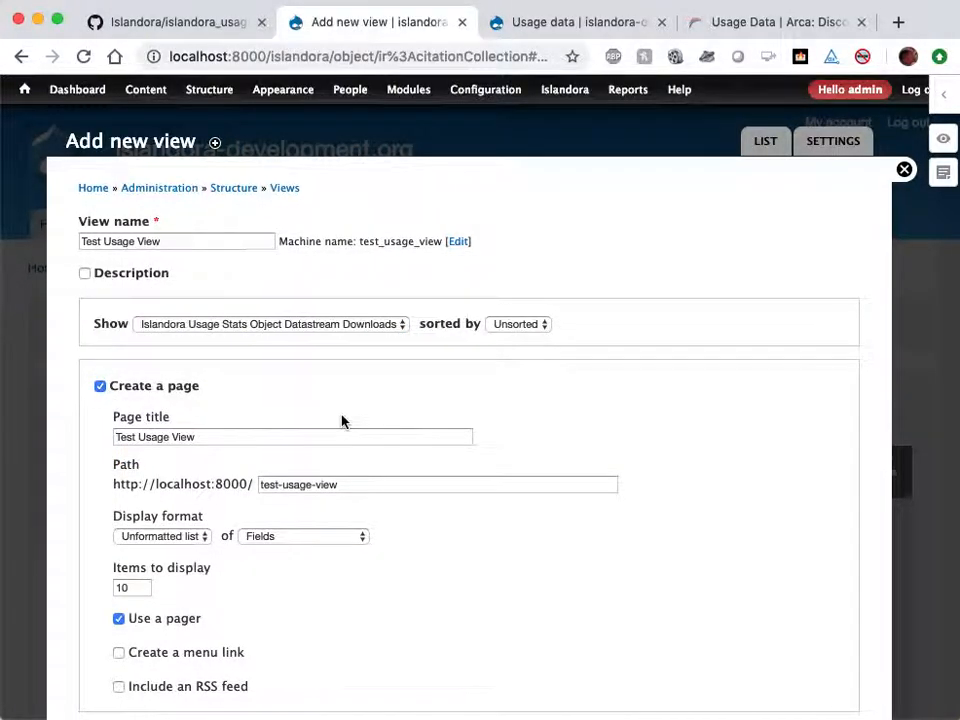
scroll(341, 421, down, 3)
click(243, 665)
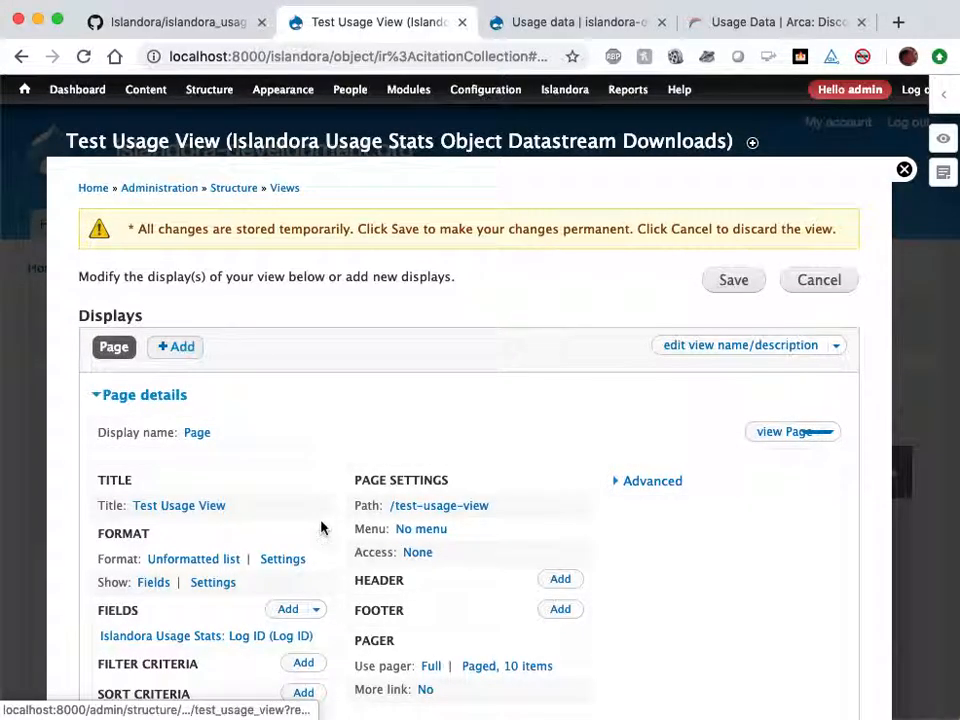
Start adding fields to the view and examine which Islandora Usage Stats fields are available
scroll(306, 489, down, 3)
scroll(306, 489, down, 3)
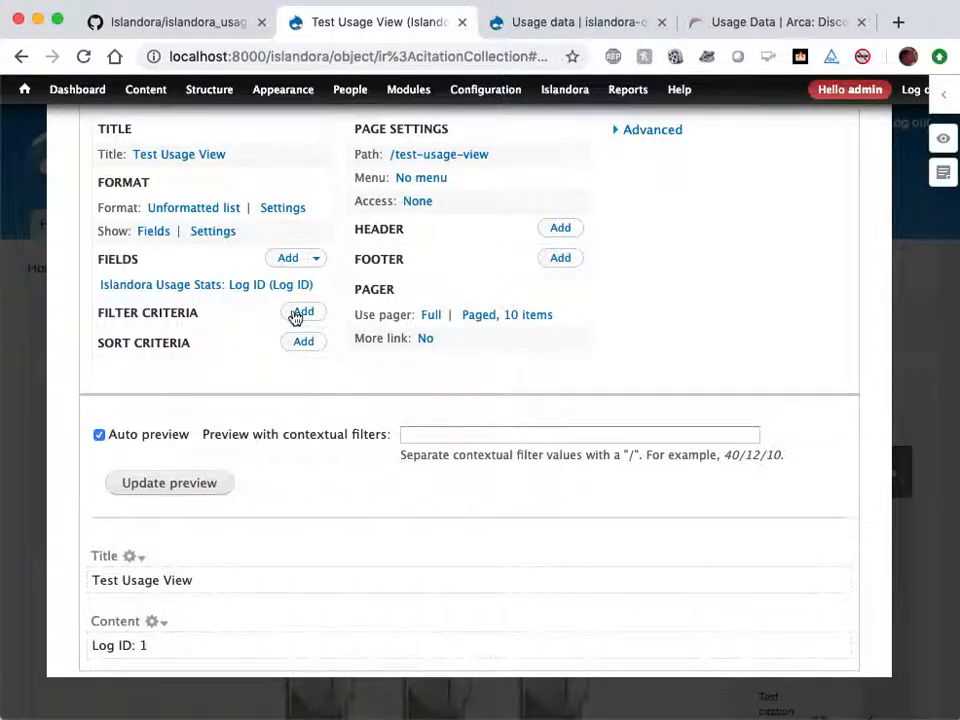
click(281, 263)
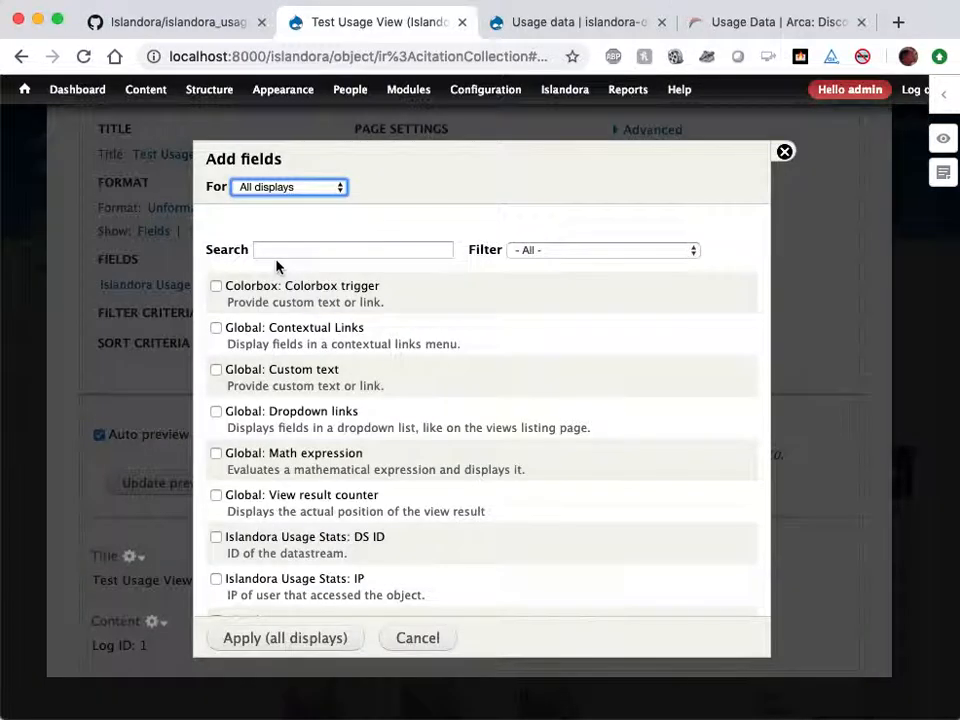
scroll(444, 413, down, 3)
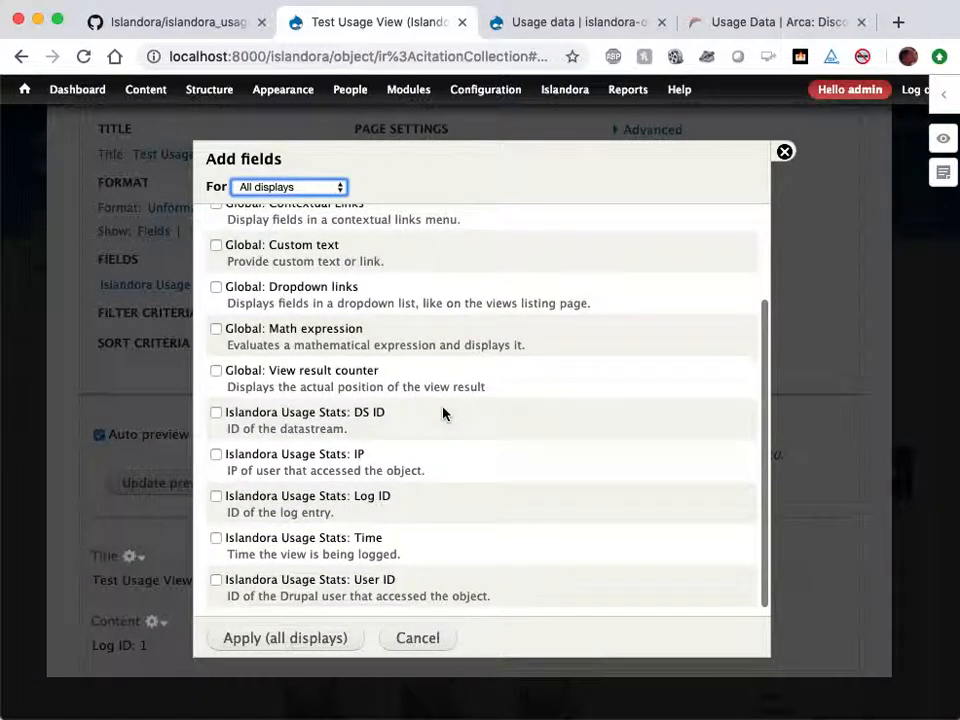
scroll(407, 412, up, 2)
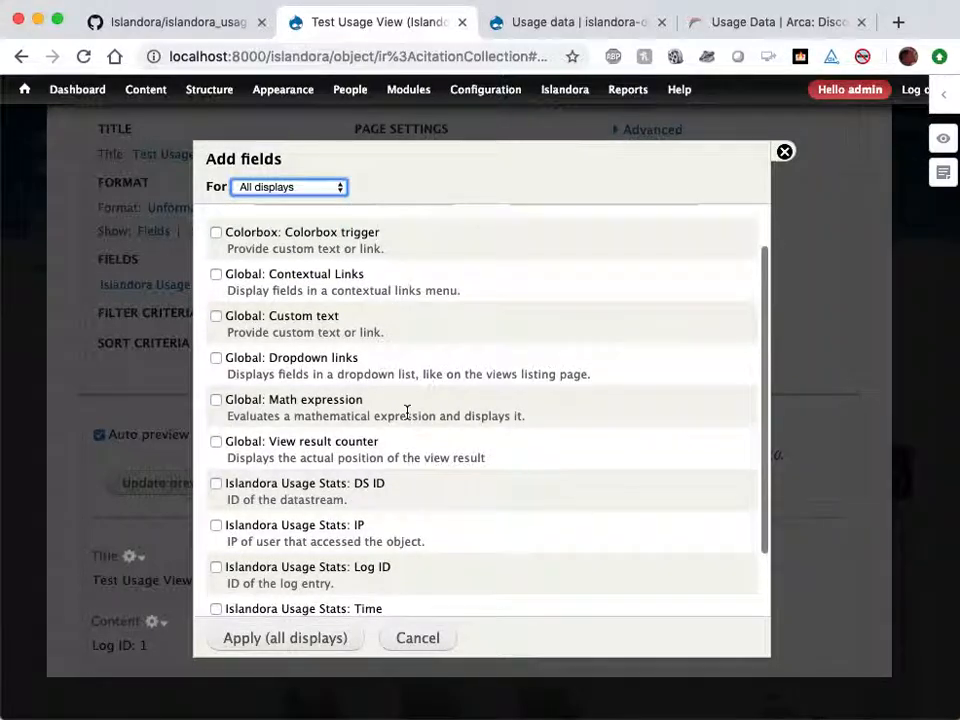
scroll(407, 412, up, 2)
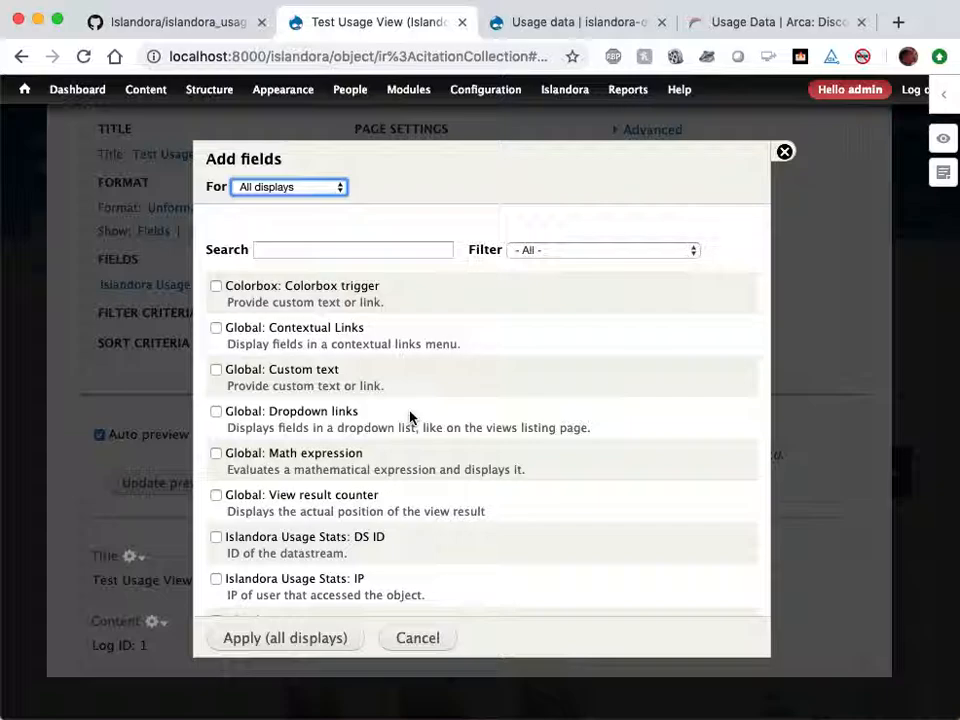
scroll(355, 339, down, 2)
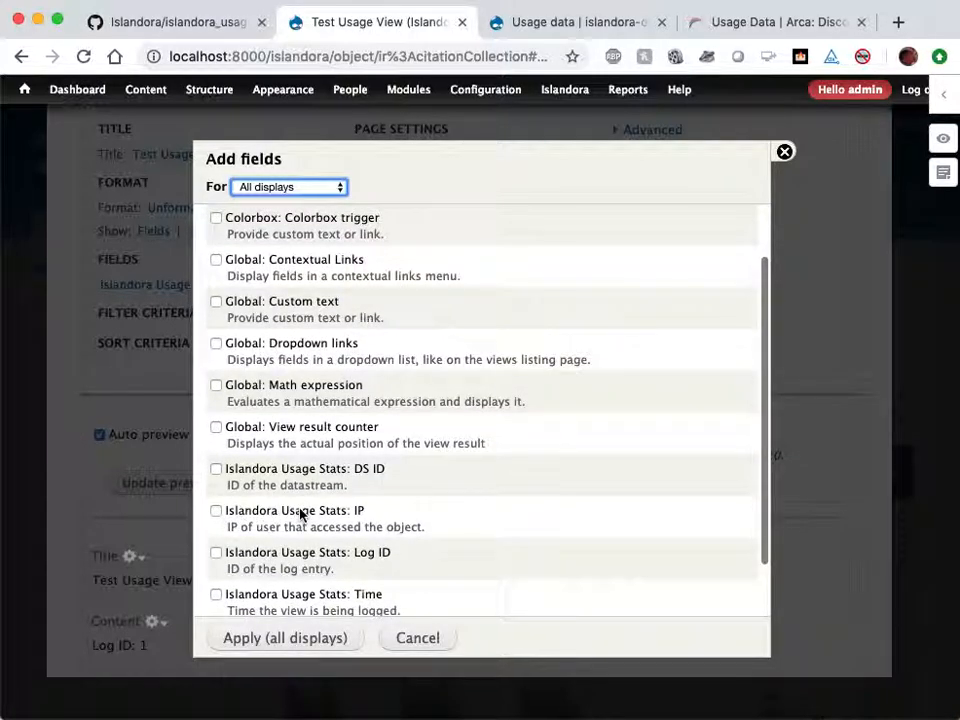
scroll(301, 515, down, 2)
scroll(258, 536, up, 3)
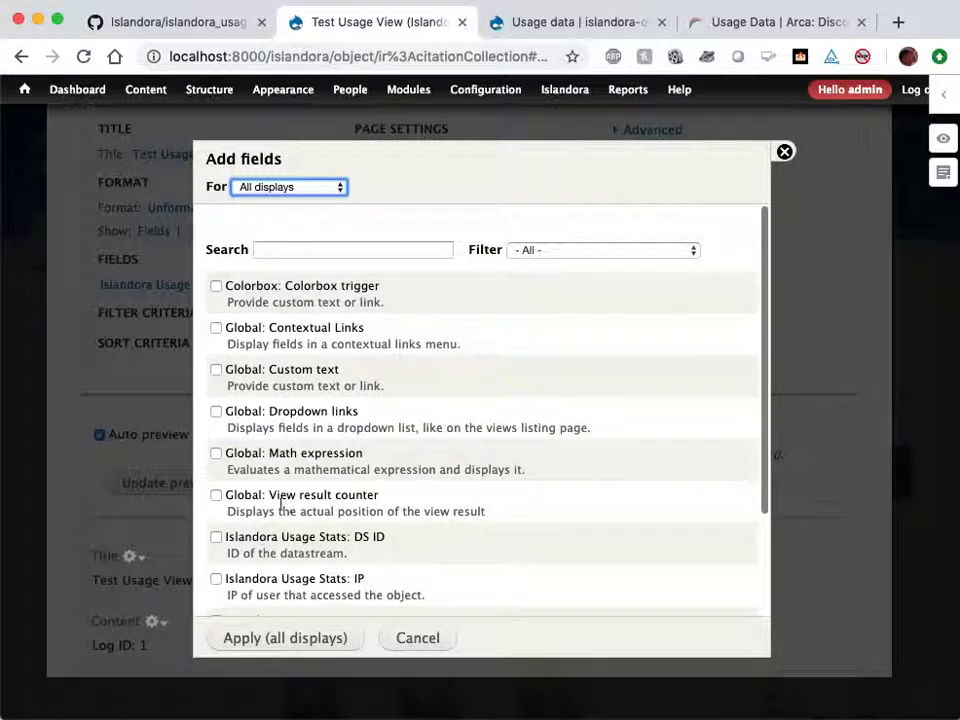
scroll(294, 386, down, 2)
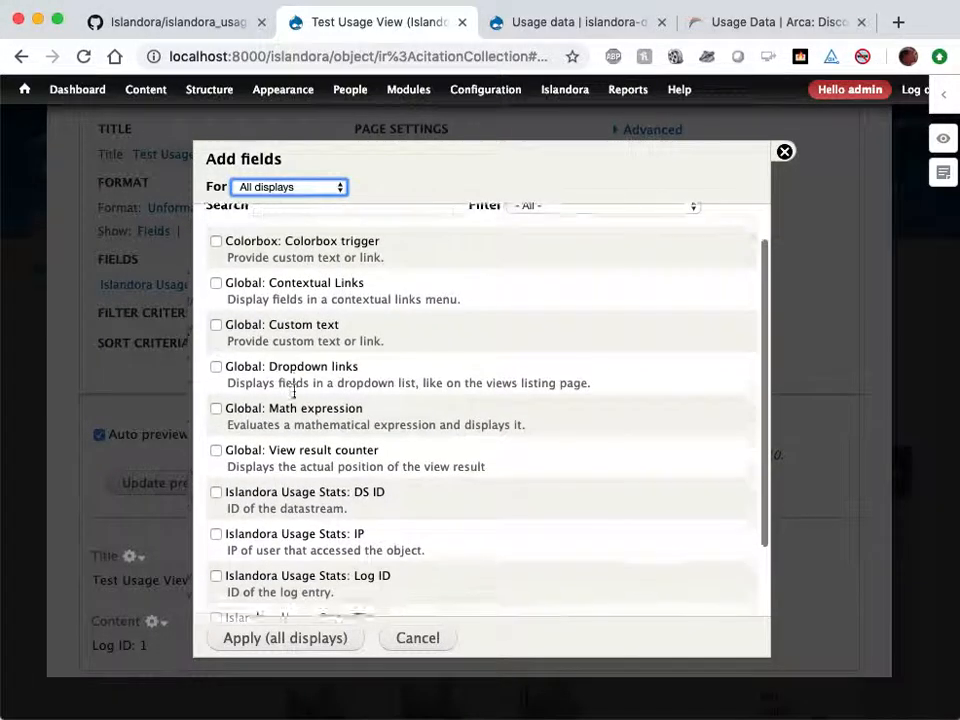
Add the Islandora Usage Stats fields DS ID, IP and Time to all displays, keeping each field's default settings
click(314, 468)
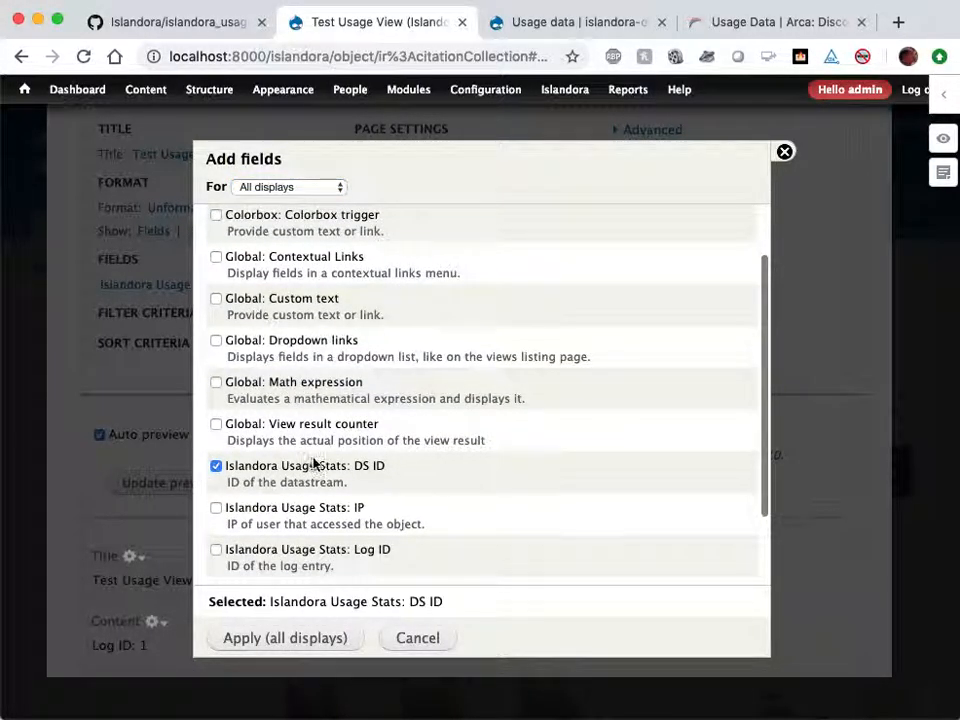
scroll(313, 466, down, 2)
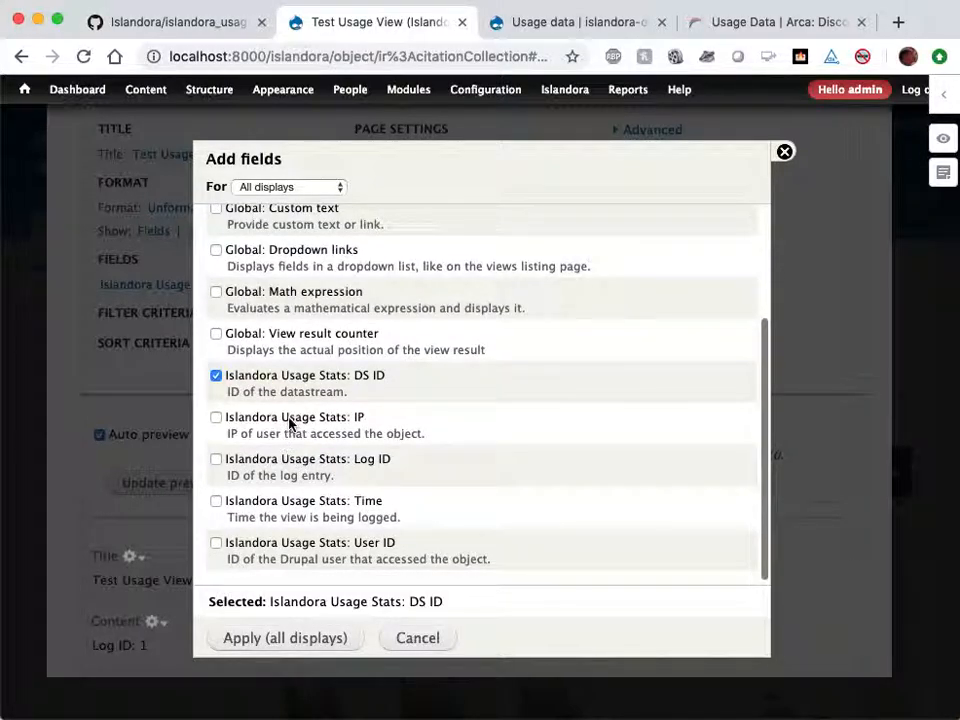
click(289, 424)
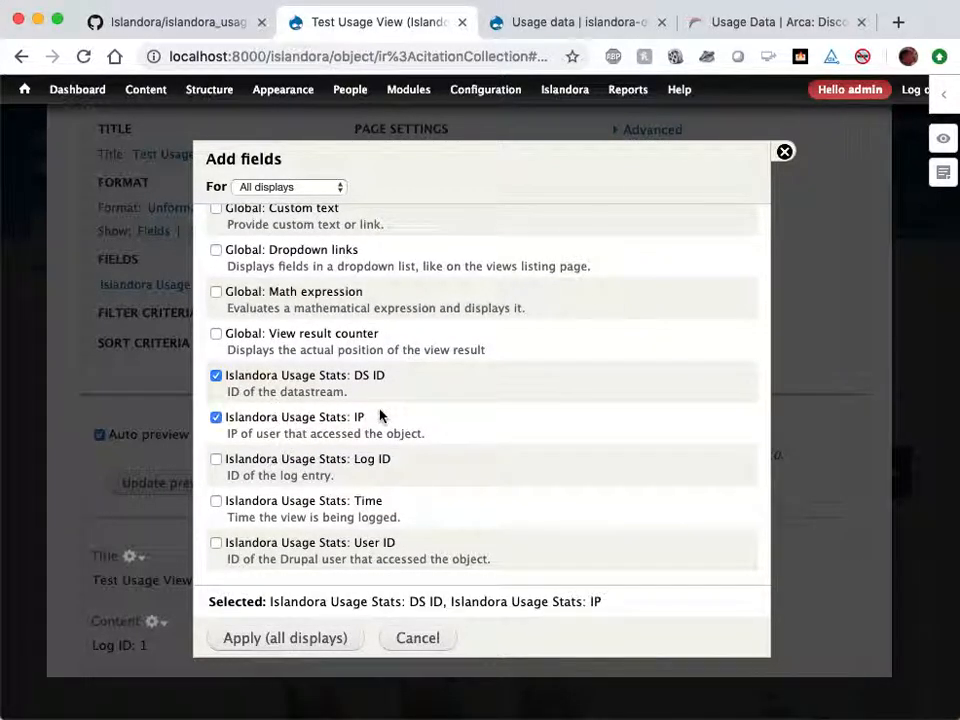
scroll(379, 416, down, 1)
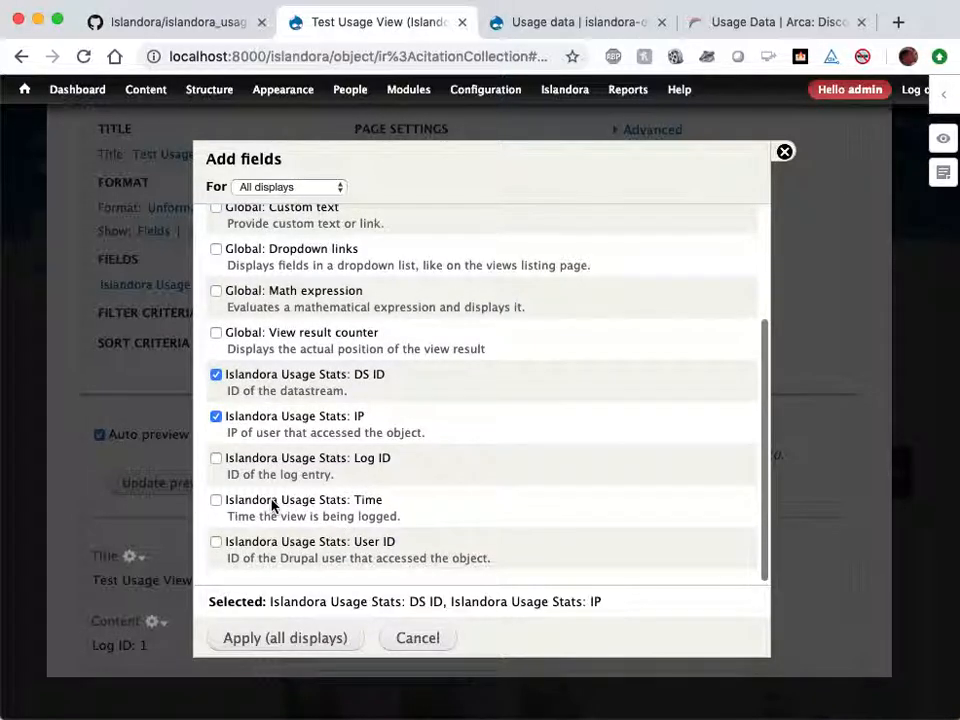
scroll(272, 505, up, 2)
scroll(323, 525, down, 1)
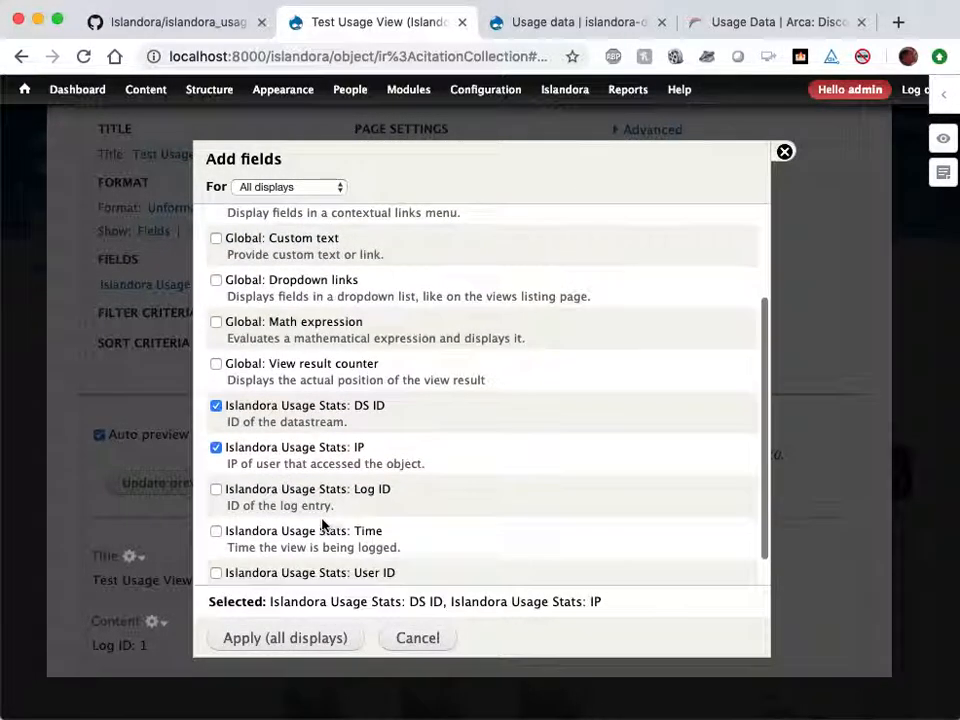
click(361, 533)
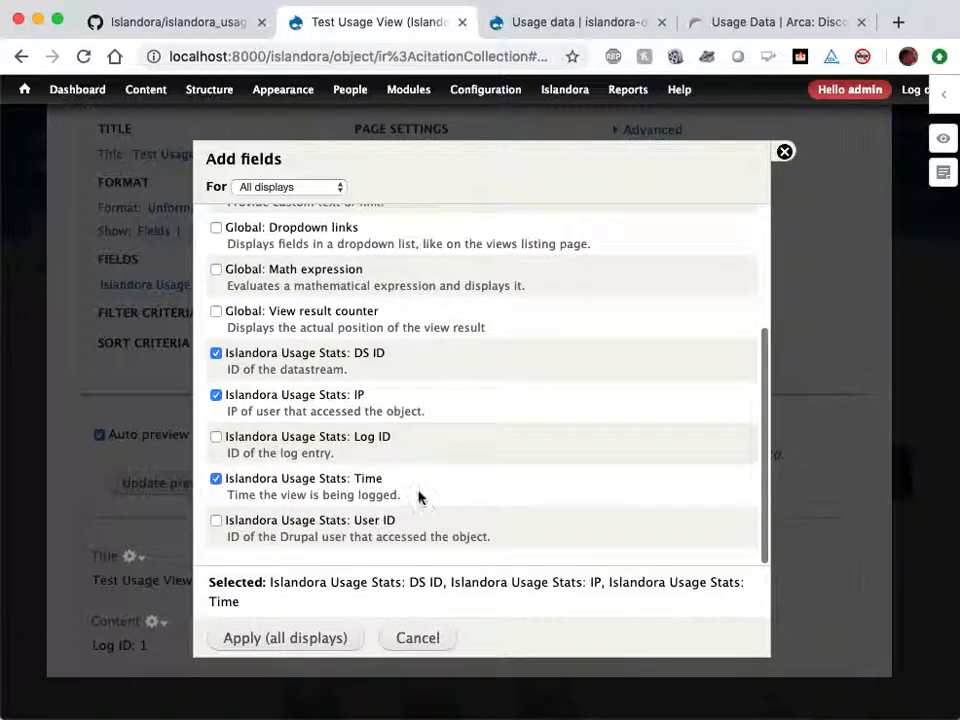
scroll(319, 523, up, 5)
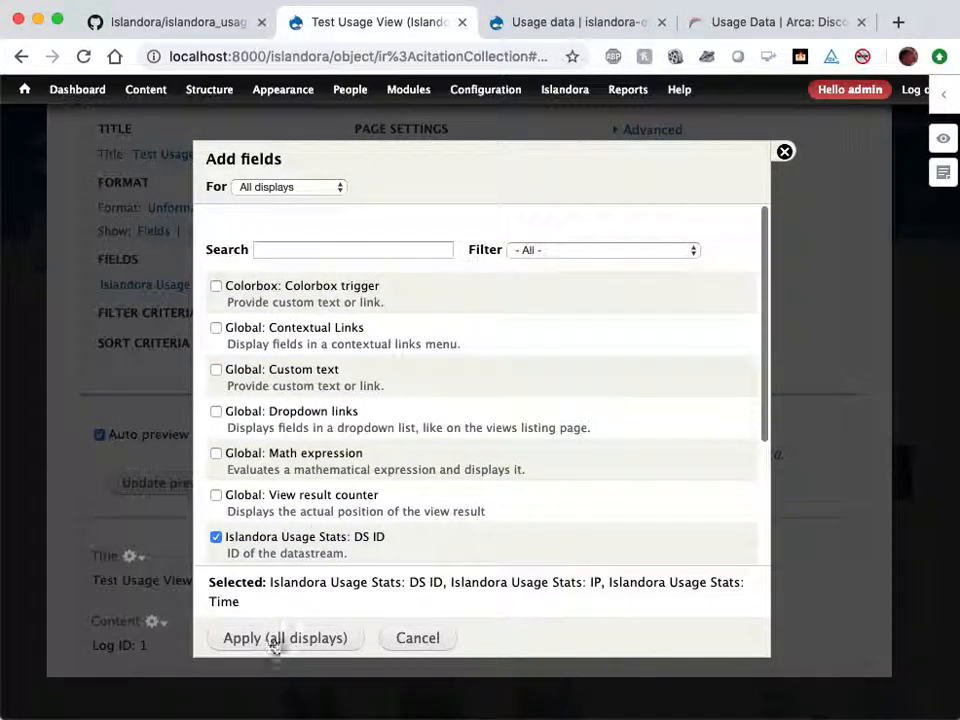
click(297, 638)
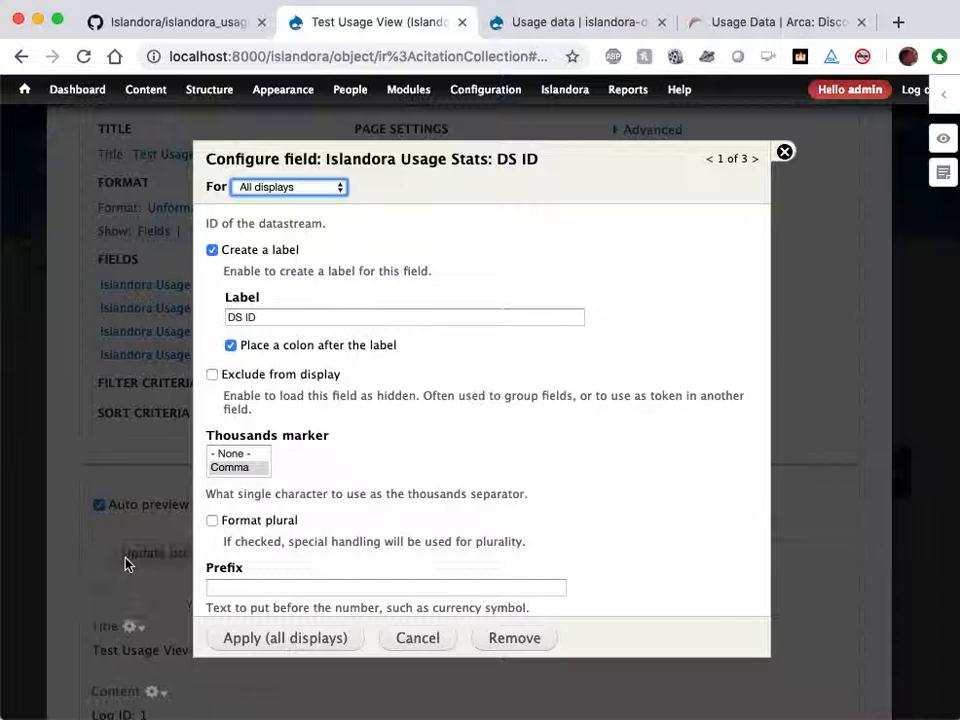
click(293, 640)
click(293, 640)
click(293, 640)
Examine the preview of Test Usage View and close the view editor without saving
scroll(302, 621, down, 3)
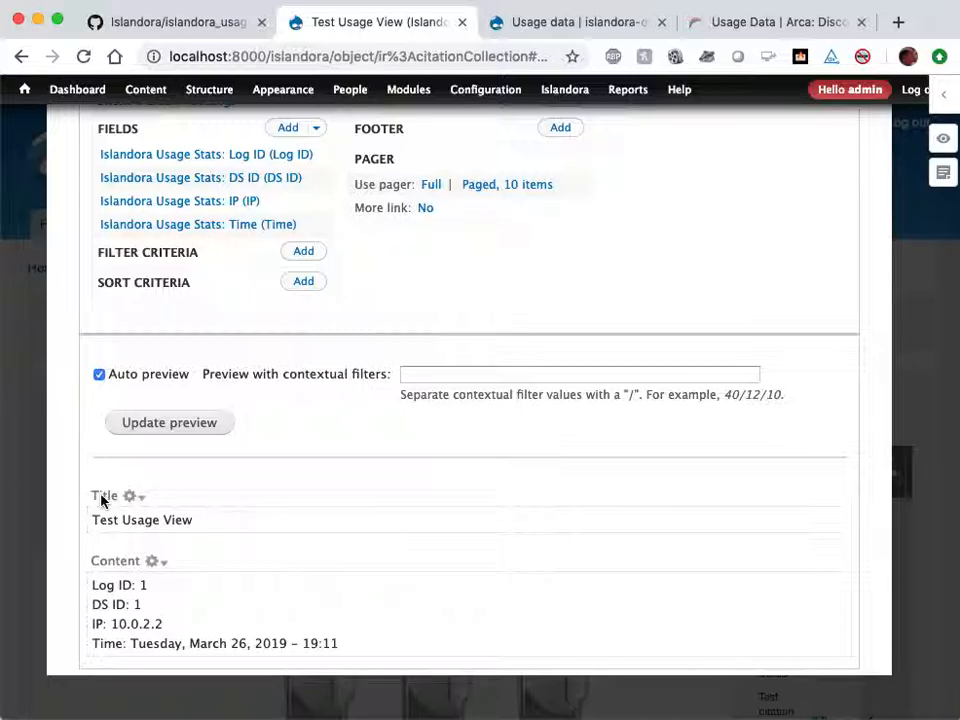
scroll(301, 500, up, 5)
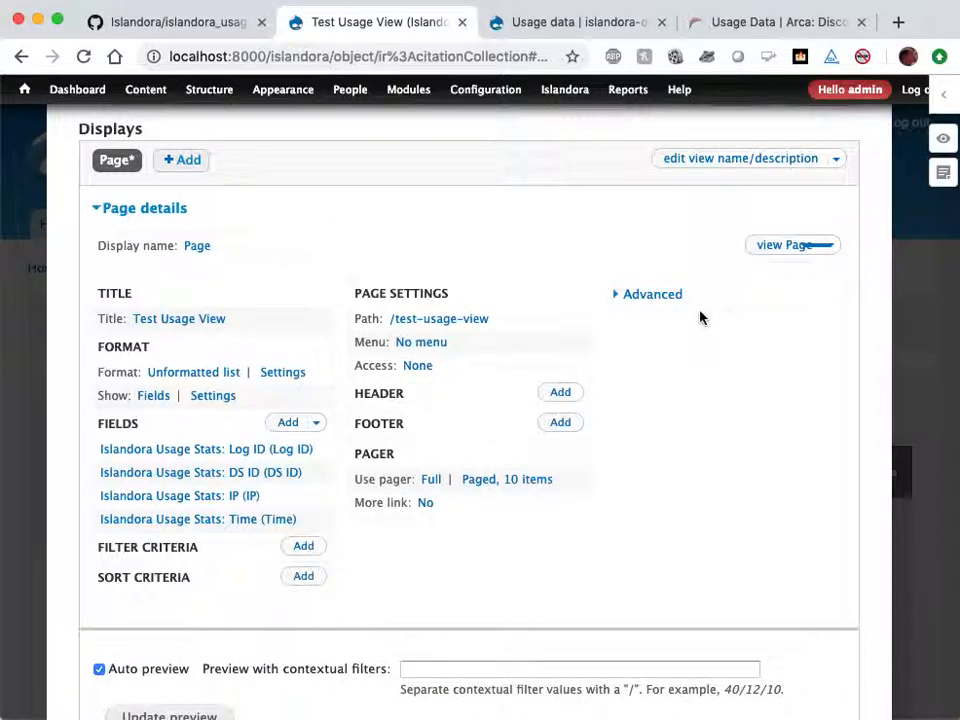
scroll(780, 309, up, 3)
click(904, 168)
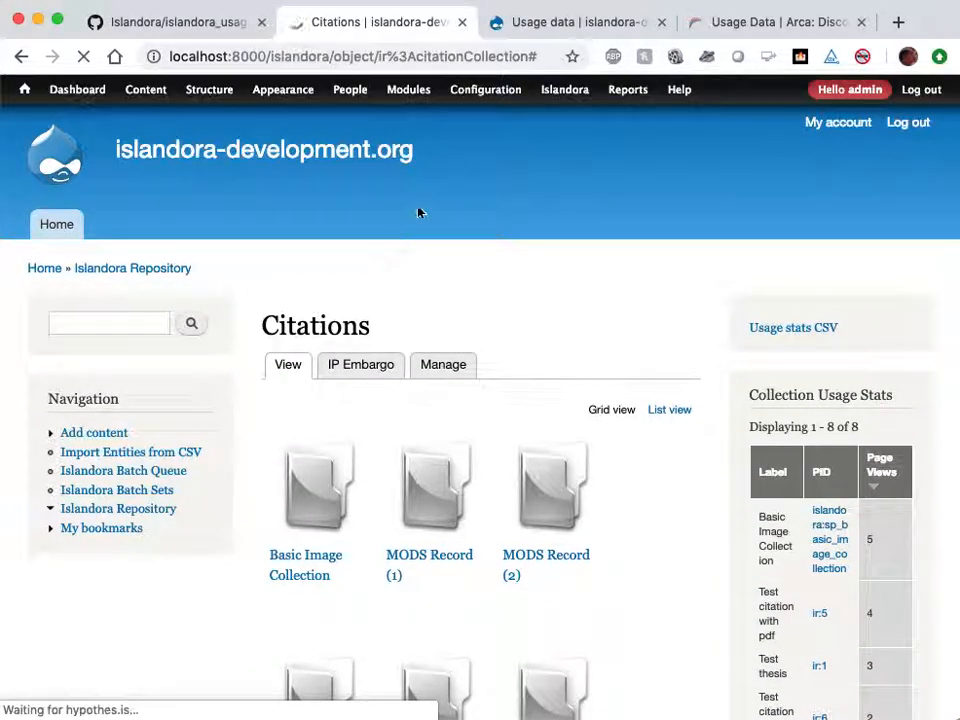
Filter the site's module list by "datastream" and examine the matching Islandora modules
click(404, 91)
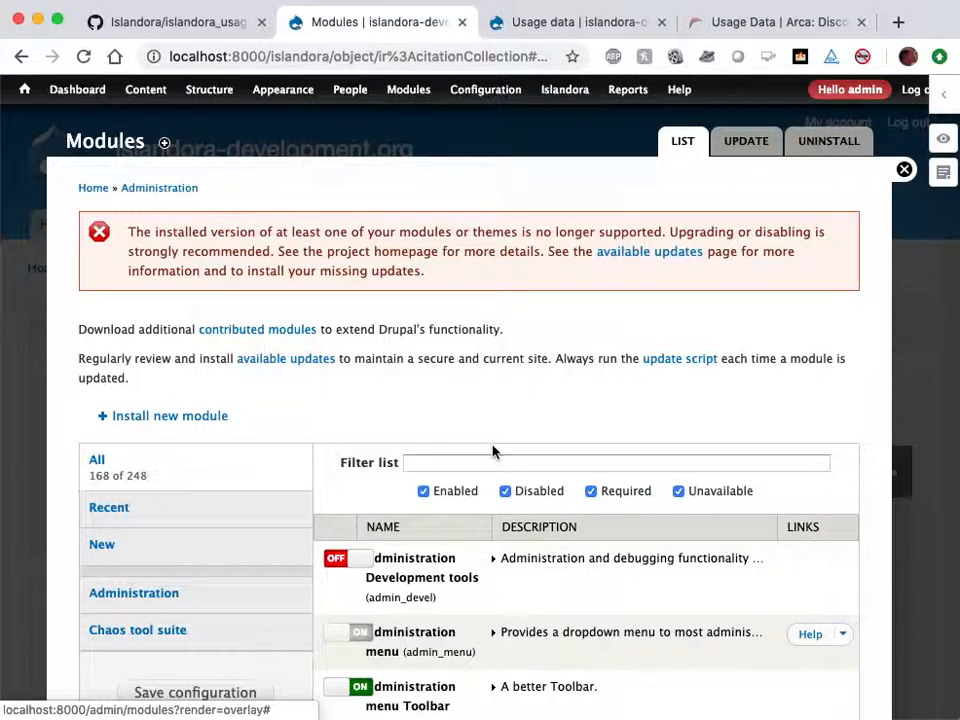
click(497, 463)
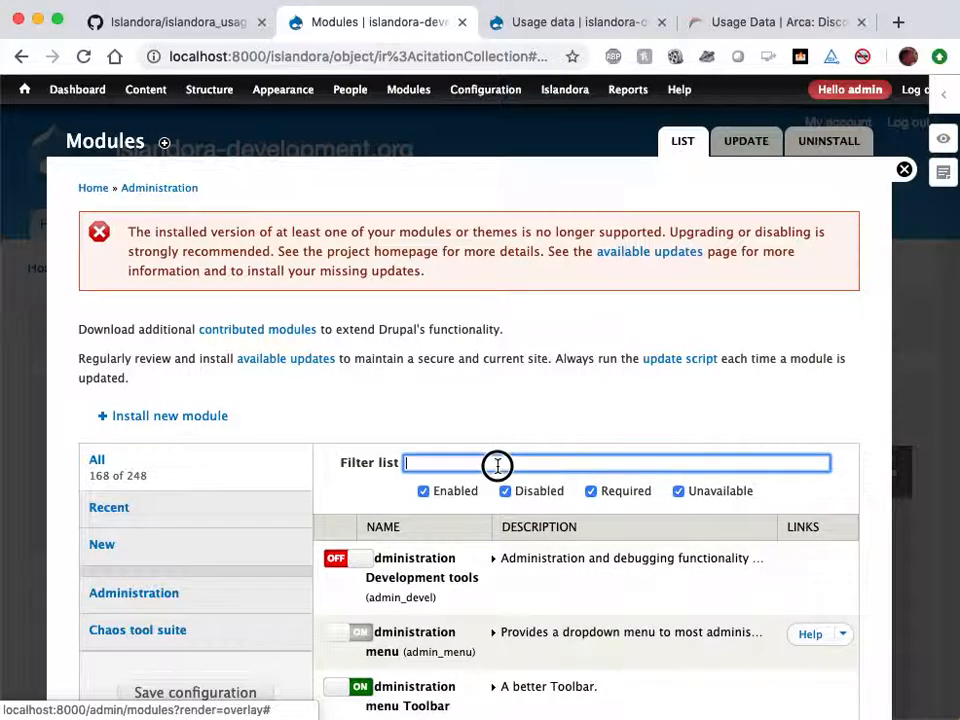
text(datastream)
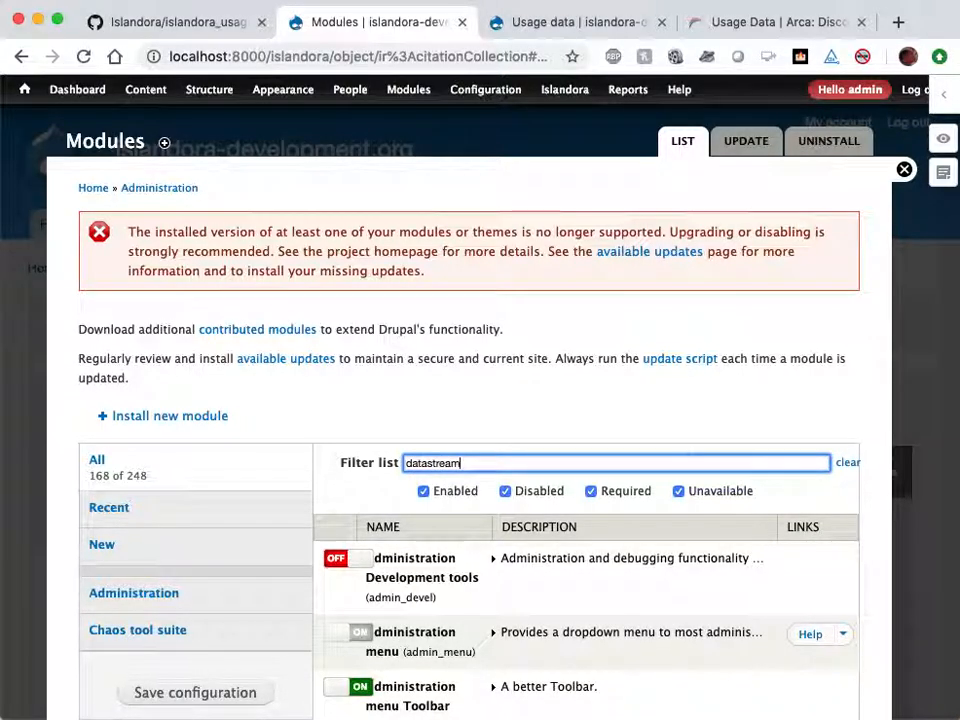
scroll(505, 340, down, 3)
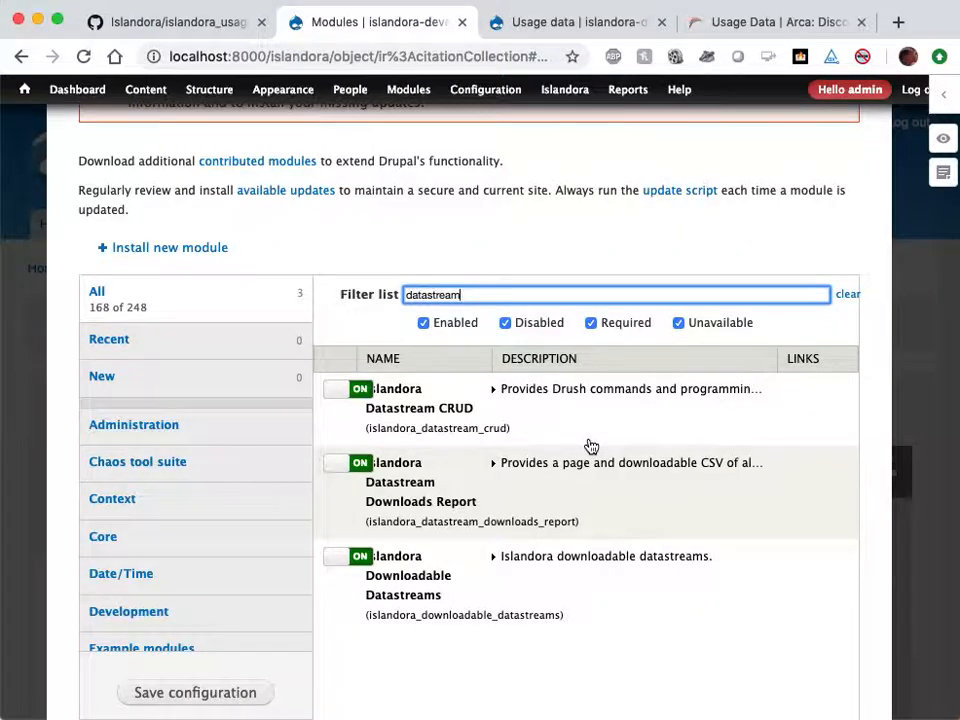
scroll(589, 446, up, 3)
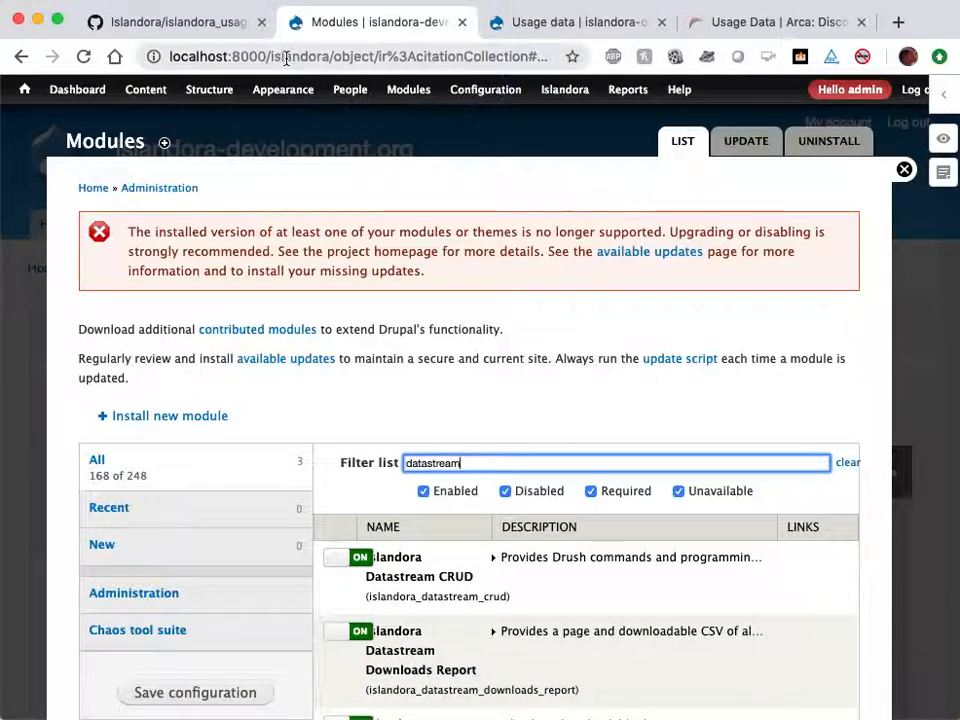
Open the datastream downloads report at localhost:8000/download_stats
drag(287, 57, 536, 102)
mouse_move(536, 102)
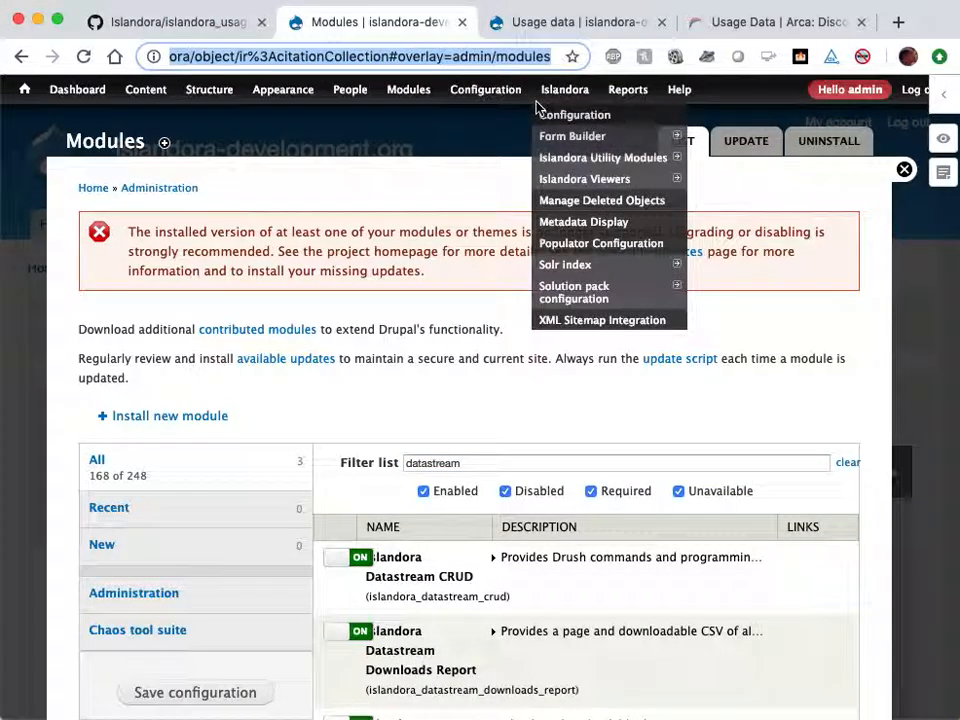
text(localhost:8000/down)
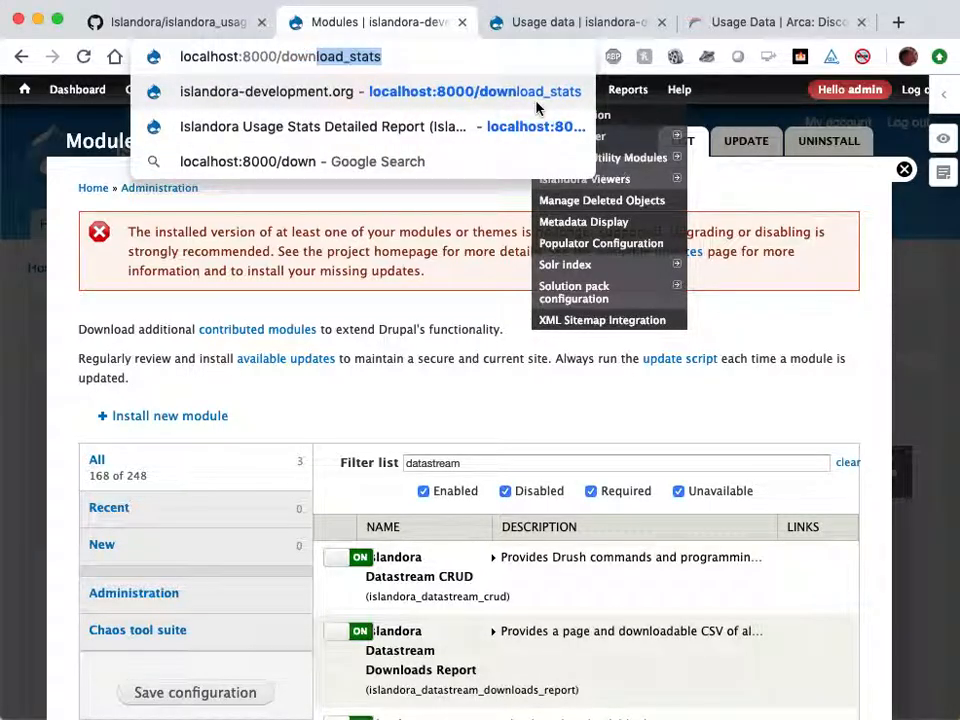
key(Return)
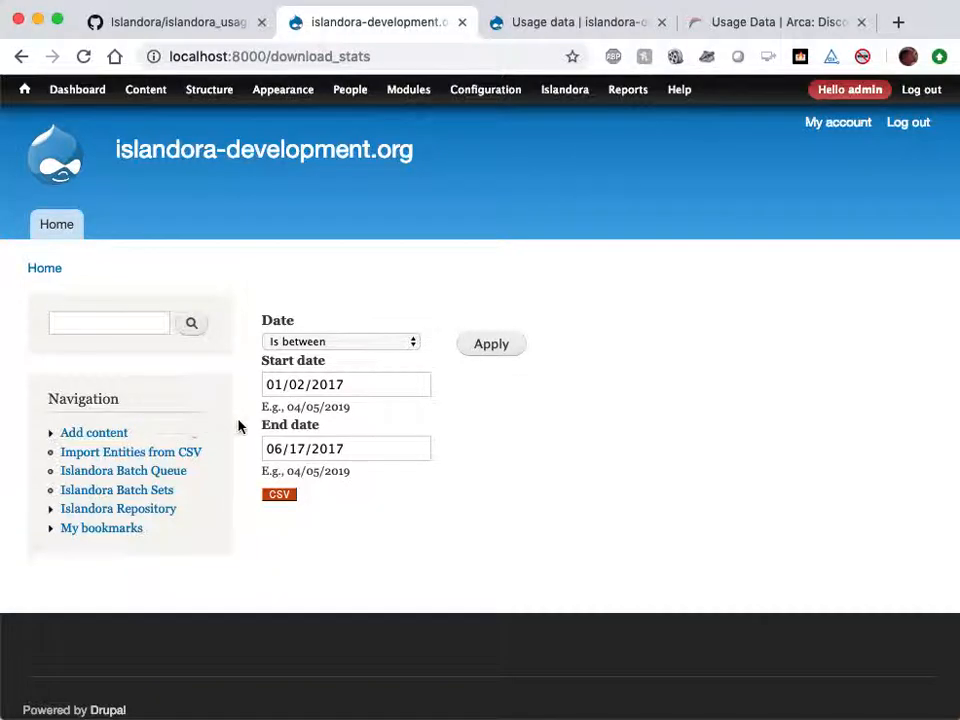
Set the report's end date to 06/04/2019 and apply the date filter
click(368, 459)
click(428, 480)
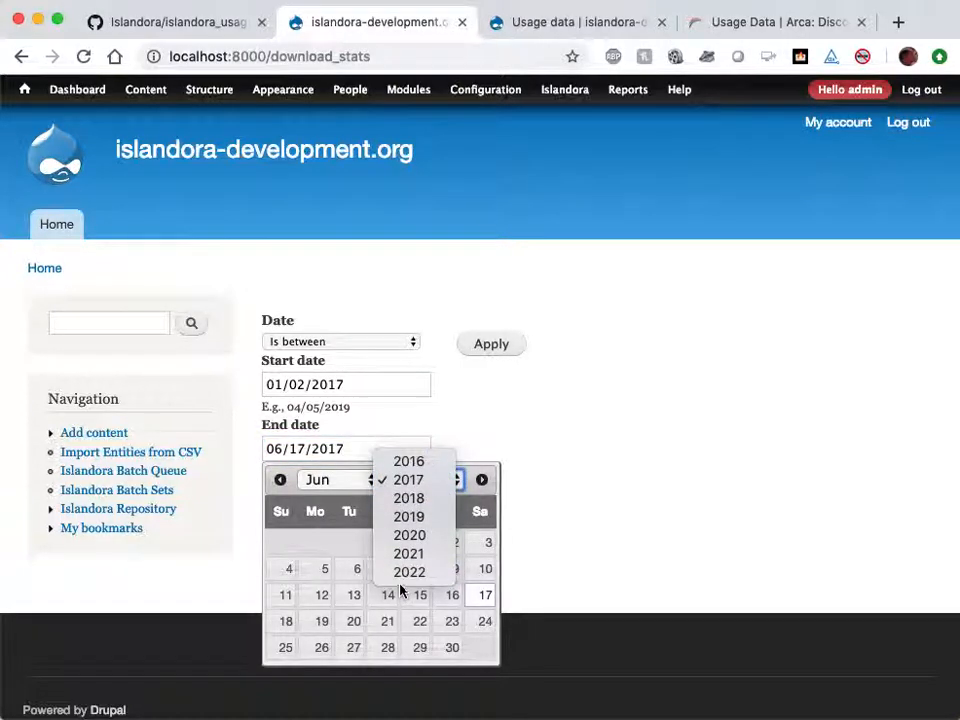
click(503, 541)
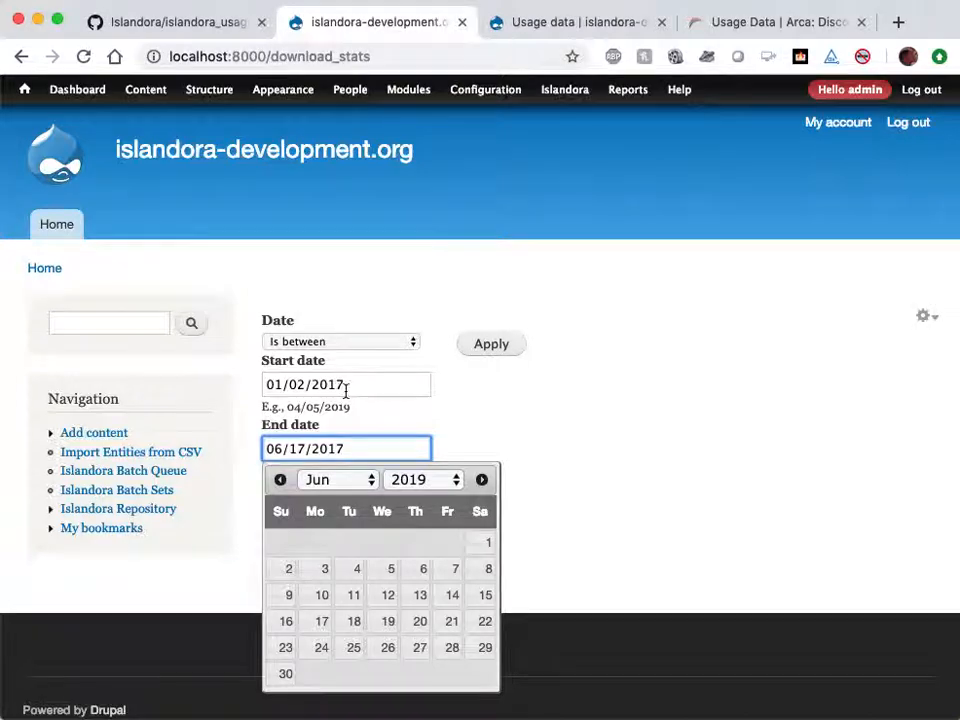
click(357, 570)
click(492, 348)
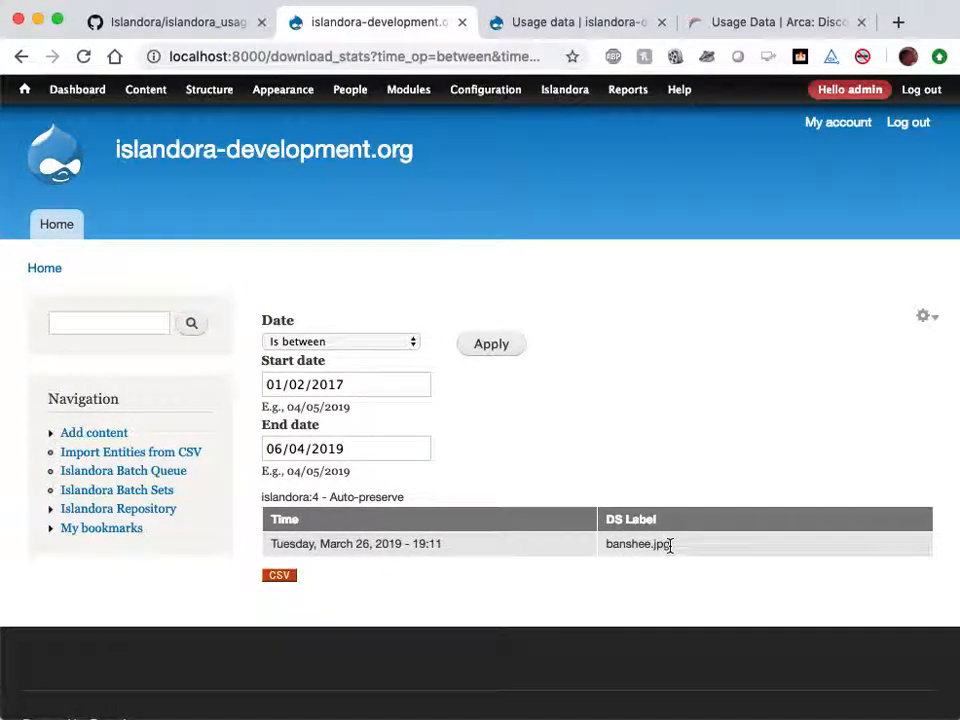
Export the filtered downloads report as CSV and open the downloaded file in Excel
click(276, 579)
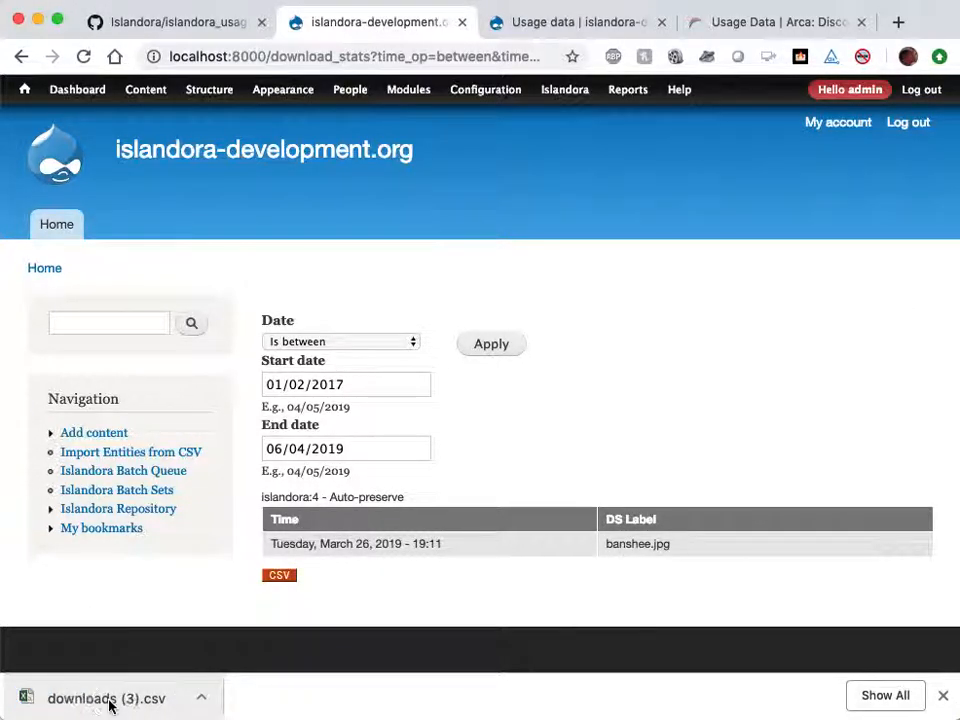
click(107, 699)
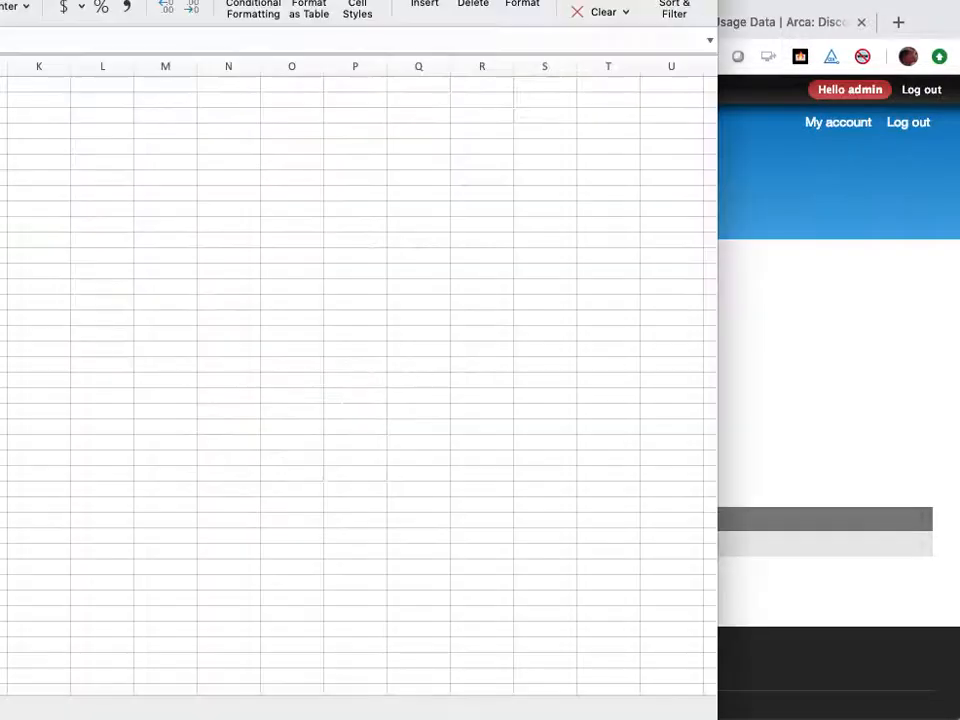
Review the PID, title, time and DS label of the record in the exported downloads workbook, and close it
drag(78, 0, 734, 33)
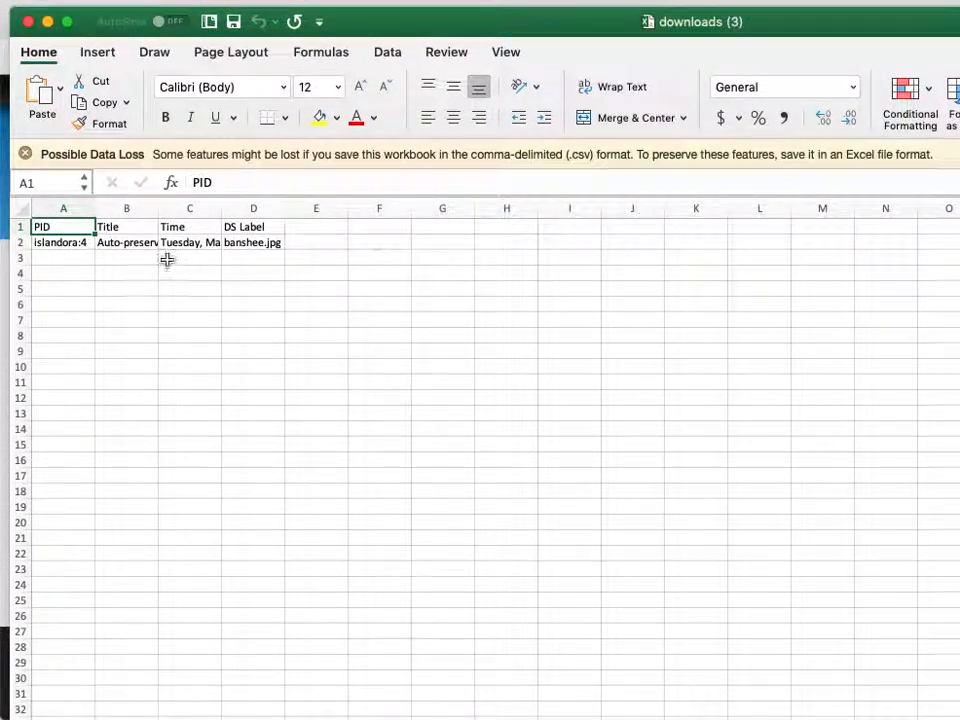
click(71, 242)
click(116, 245)
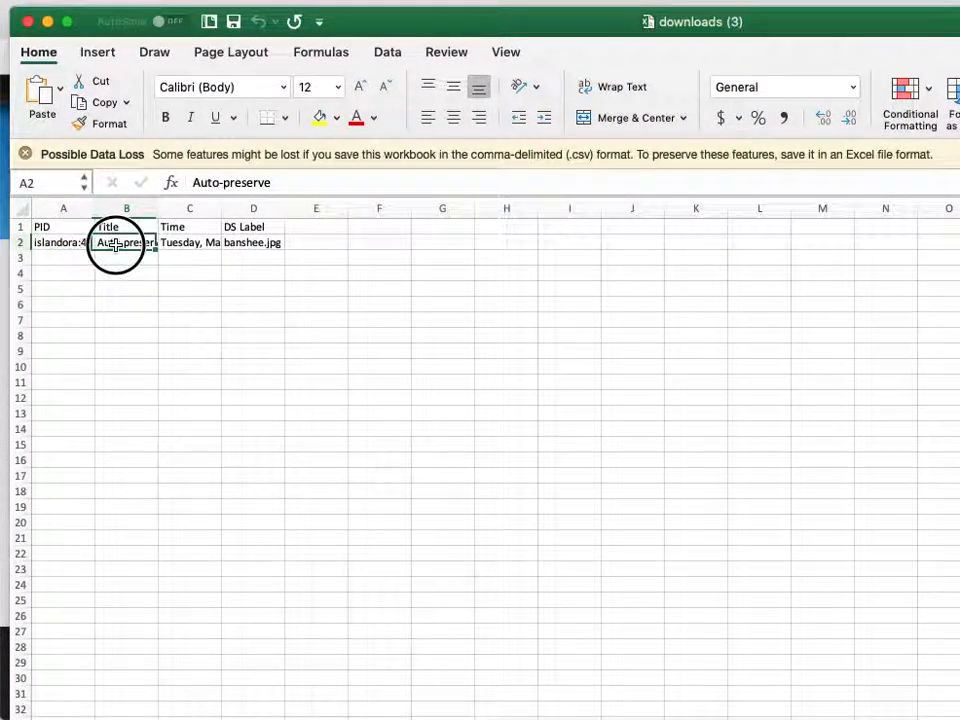
click(186, 243)
click(254, 243)
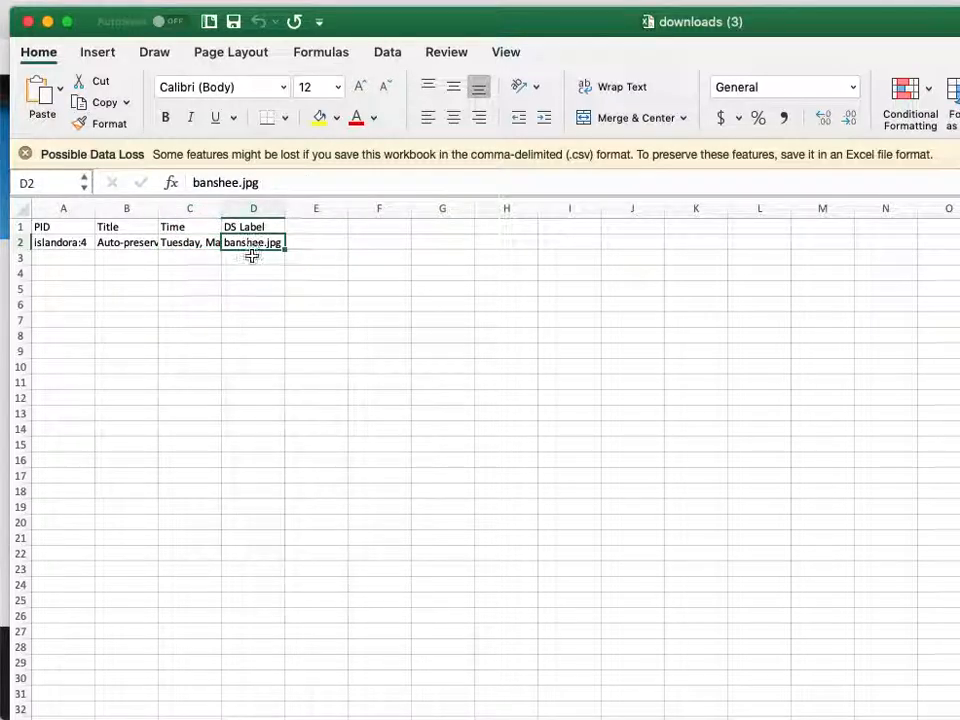
click(29, 24)
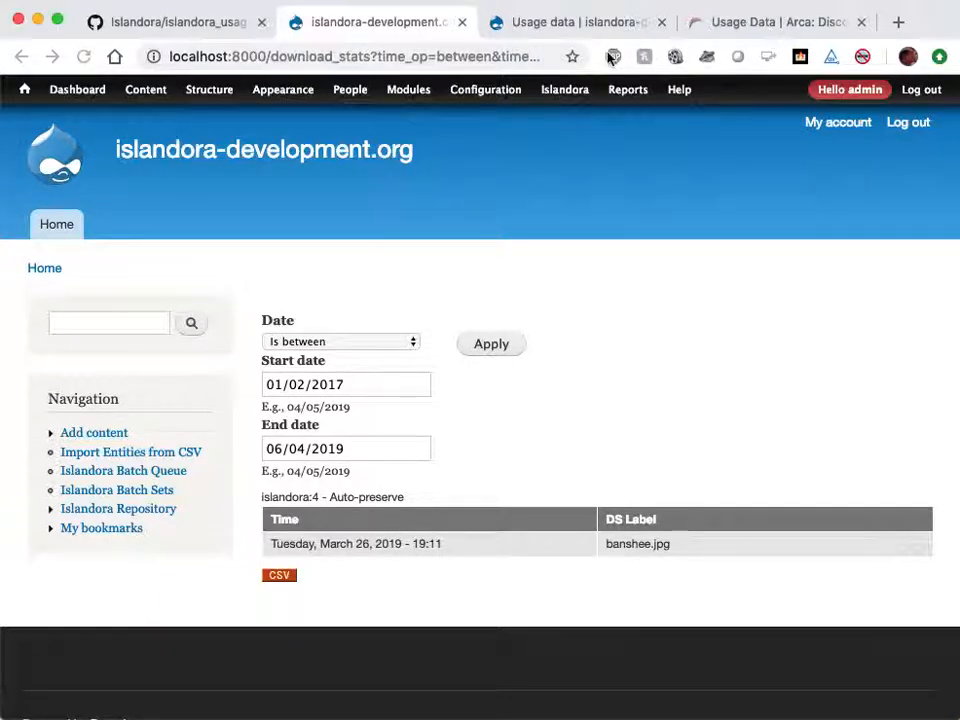
Switch to the Arca site and open its datastream downloads report at arcabc.ca/download_stats
key(super+4)
click(279, 57)
drag(283, 57, 435, 68)
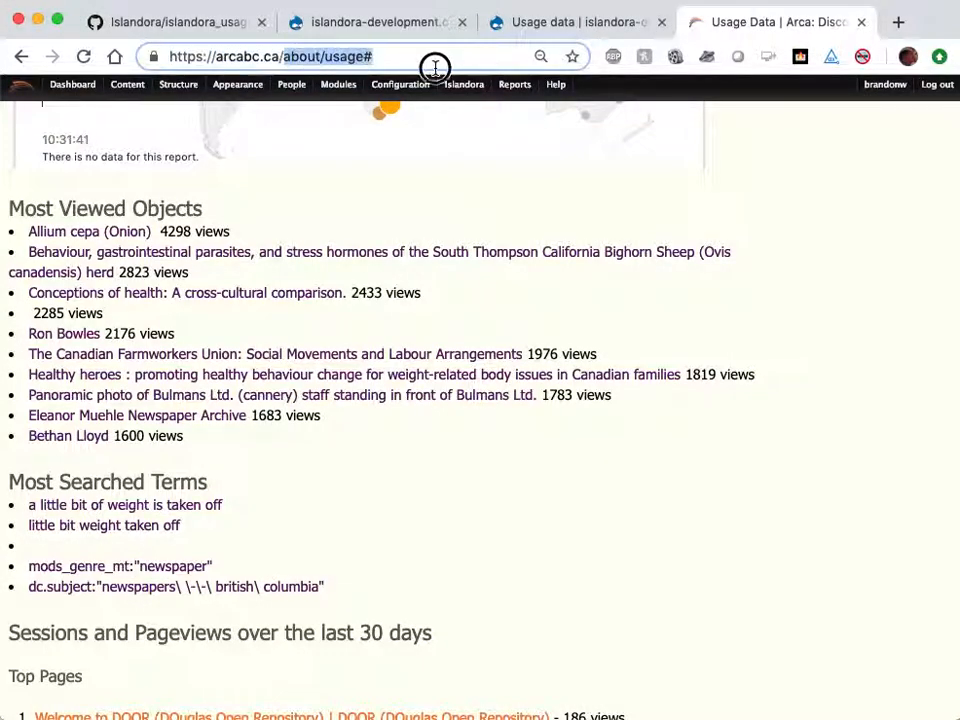
text(data)
key(BackSpace)
key(BackSpace)
key(BackSpace)
text(own)
key(Return)
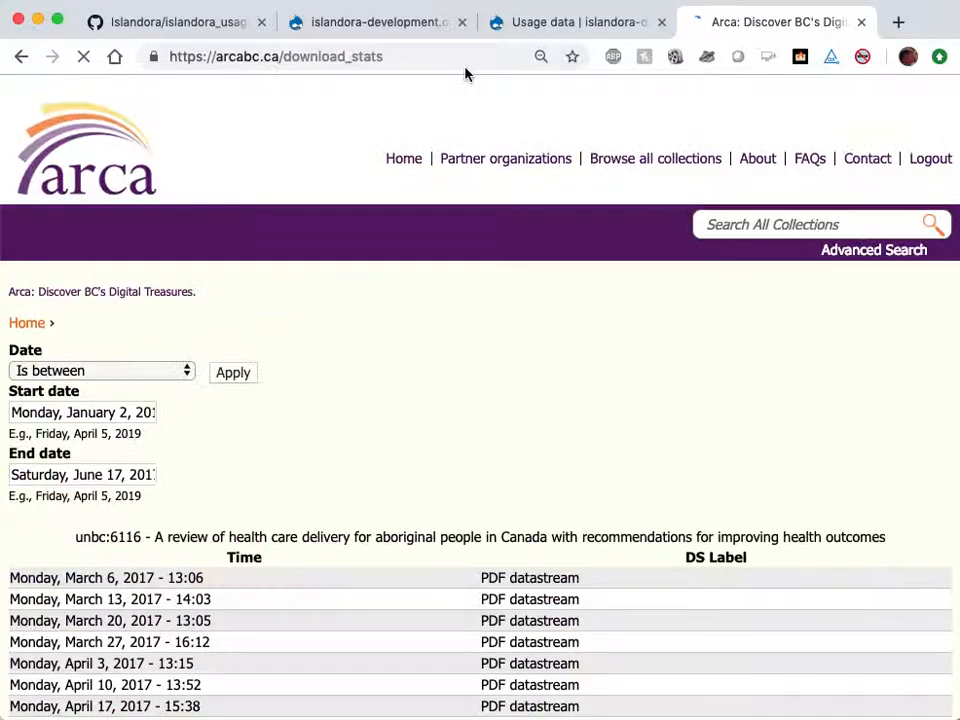
Examine the download times and datastream labels listed per object in Arca's downloads report
scroll(608, 413, down, 1)
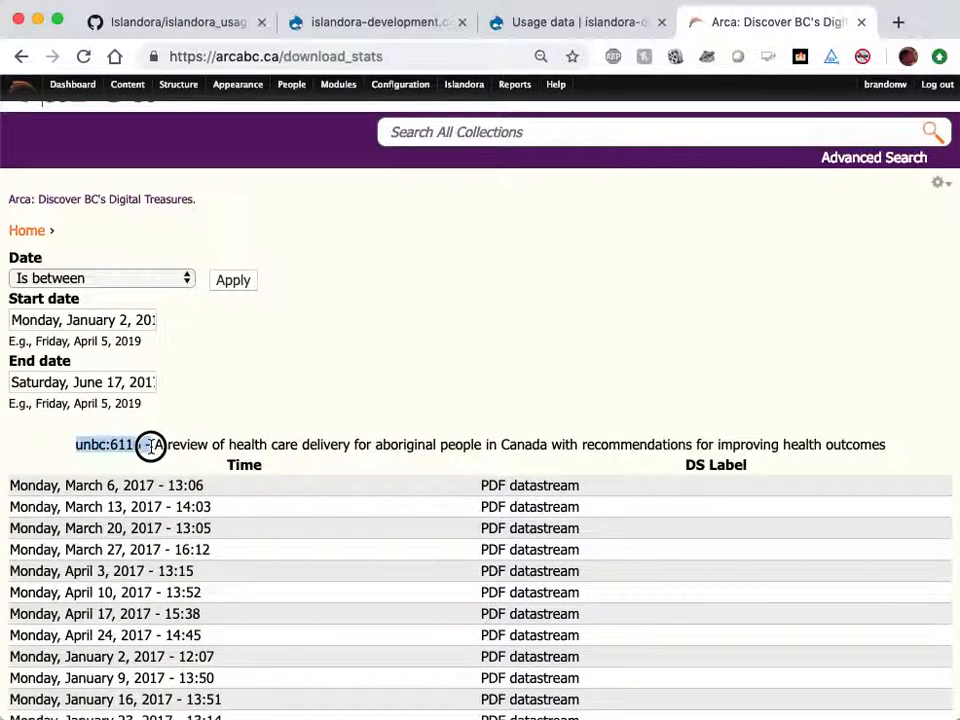
scroll(145, 444, down, 2)
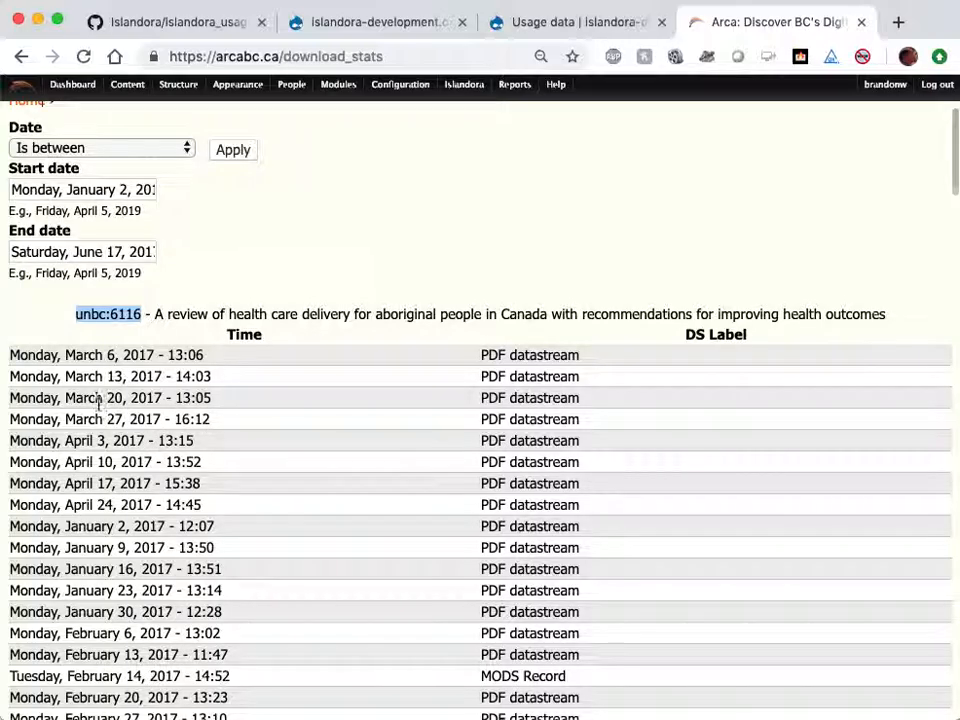
scroll(495, 358, down, 4)
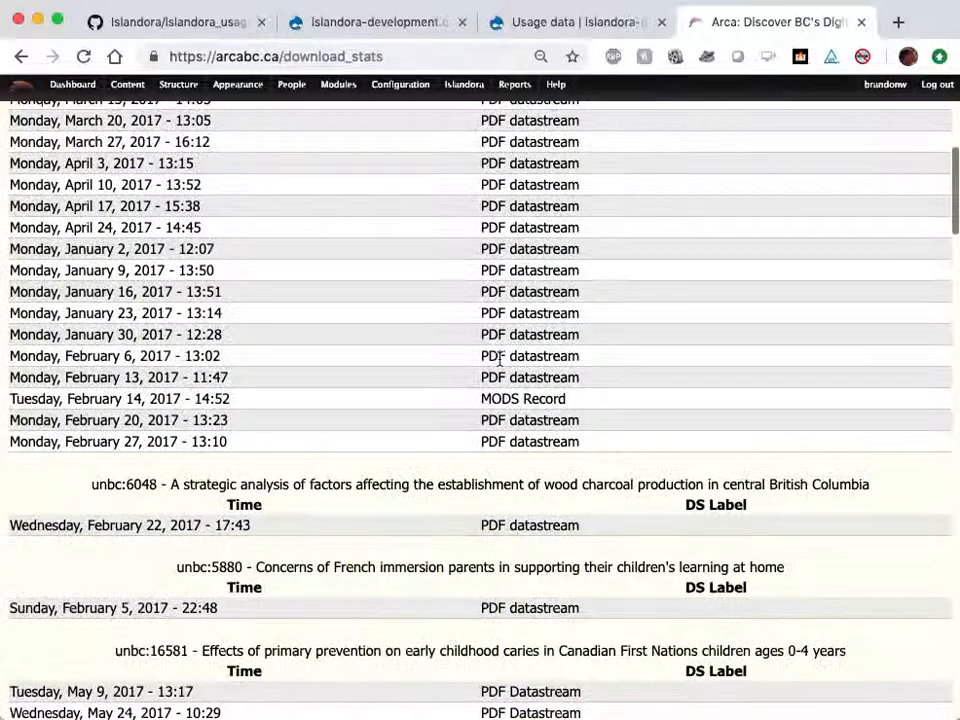
scroll(499, 364, up, 3)
scroll(500, 358, down, 1)
scroll(500, 358, down, 4)
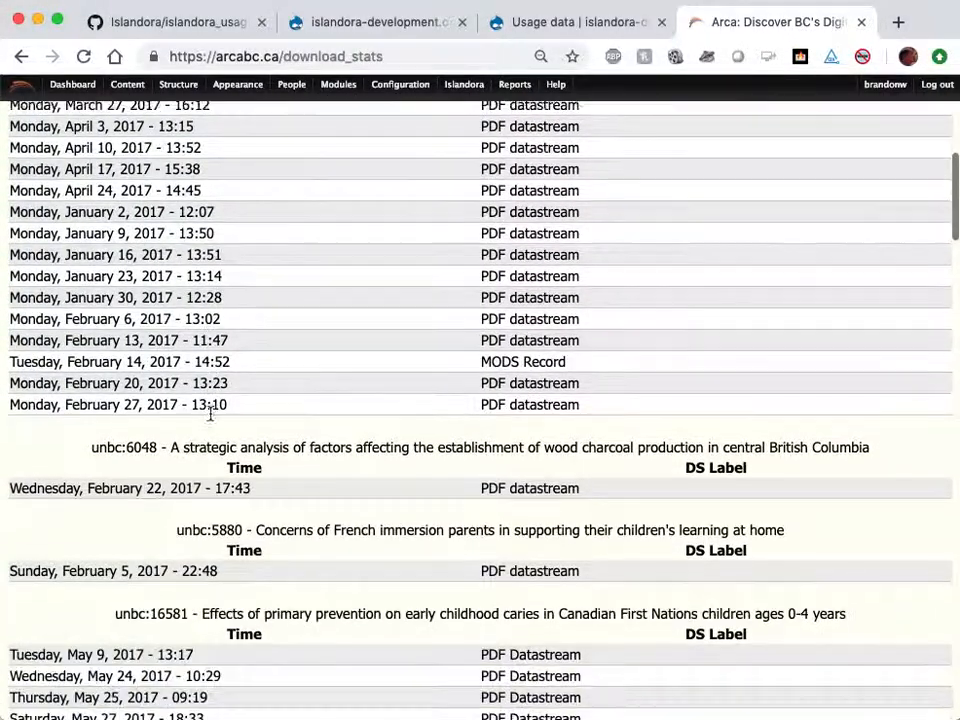
scroll(451, 416, down, 3)
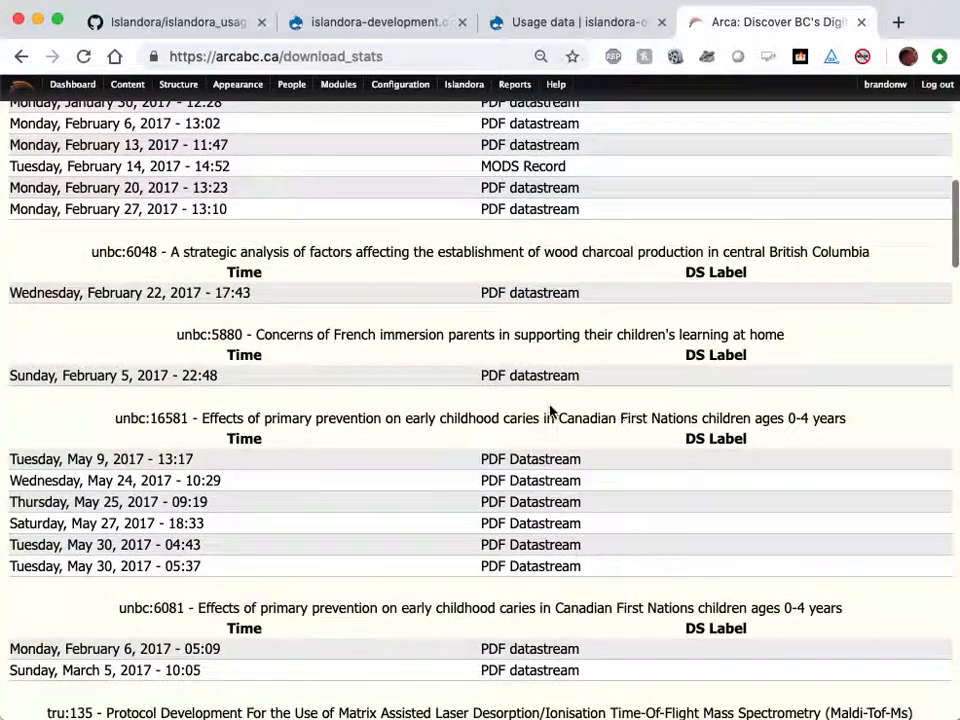
scroll(570, 411, up, 20)
Export Arca's downloads report as CSV and open the downloaded file in Excel to review its rows
scroll(162, 561, down, 20)
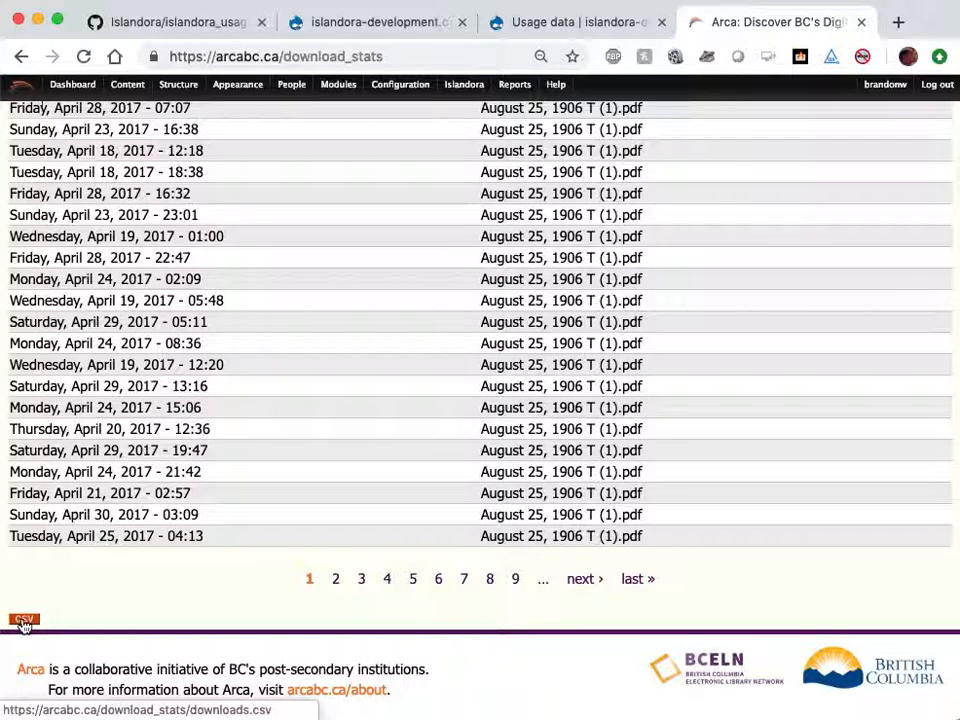
click(24, 620)
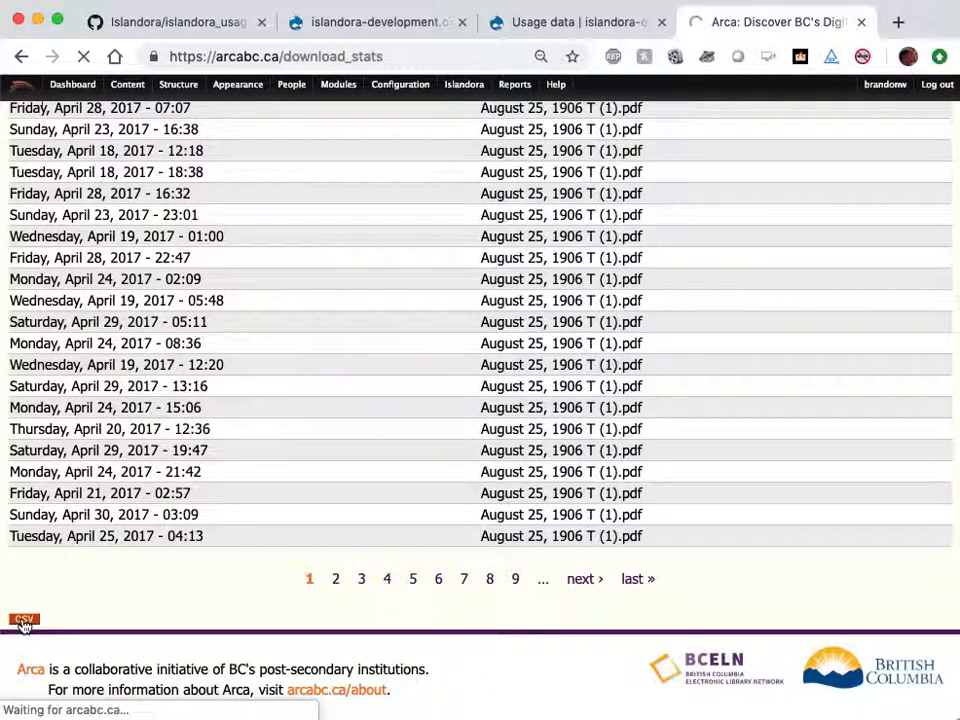
scroll(208, 572, up, 15)
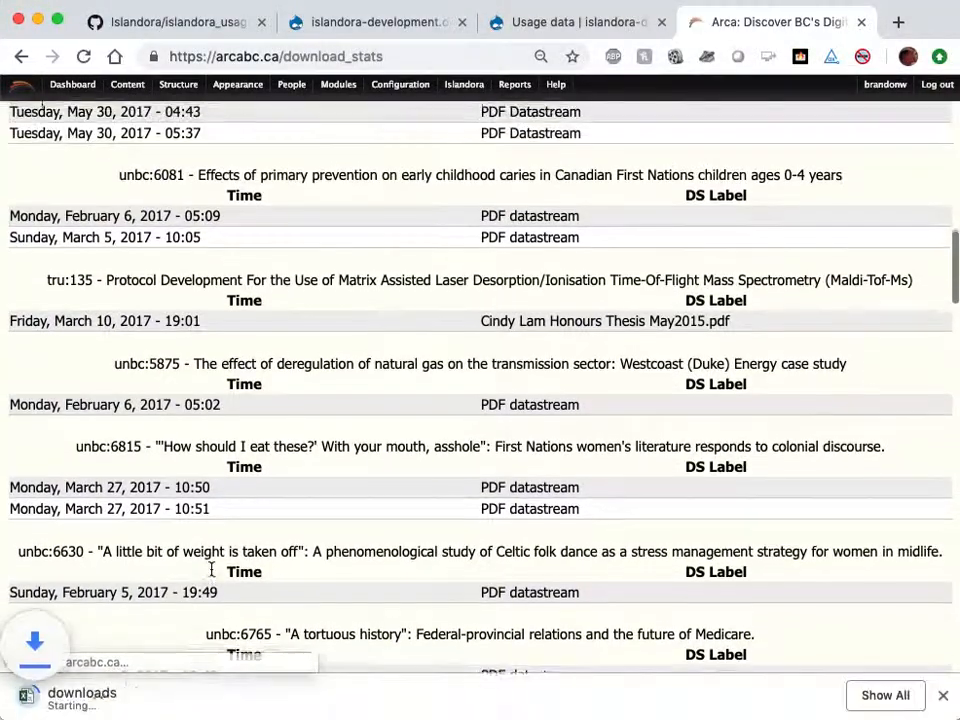
click(68, 698)
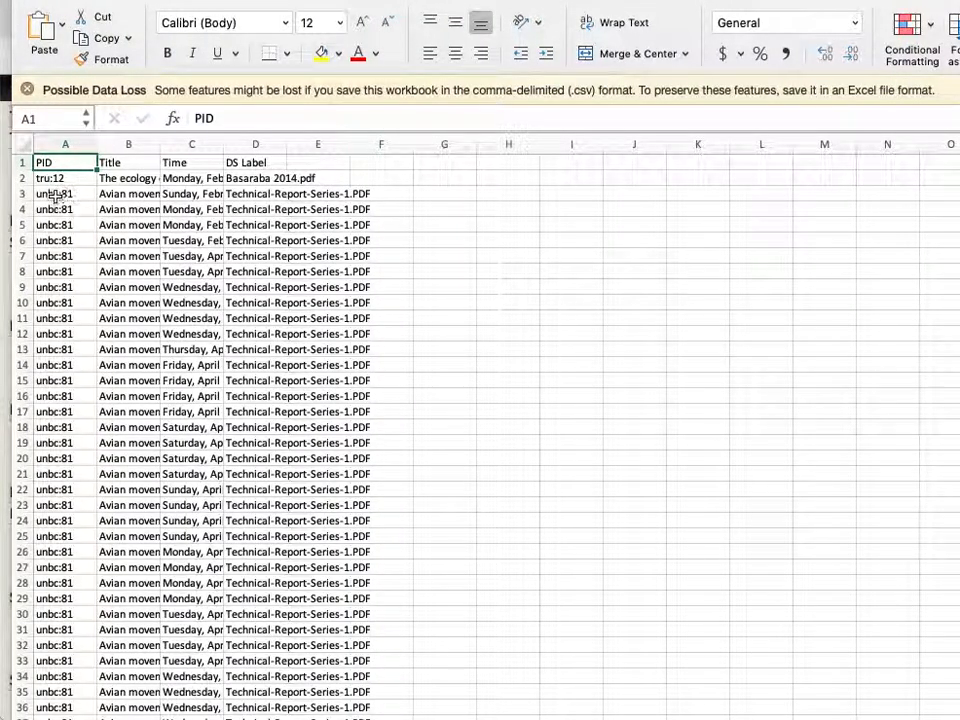
scroll(55, 365, down, 10)
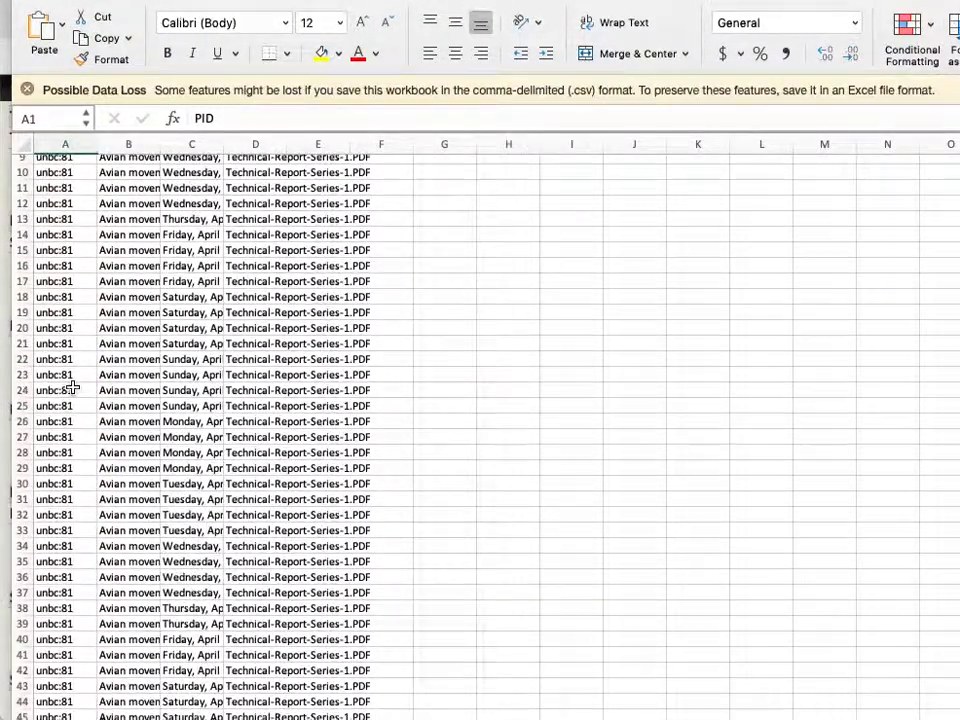